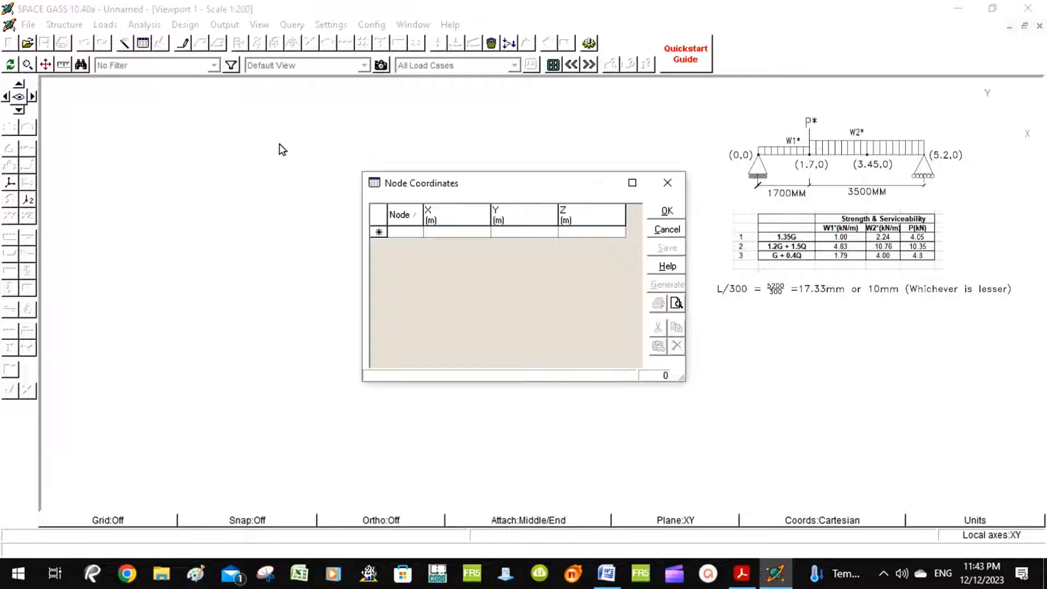
# Enter node 1 at the origin and node 2 at X 1.7 m in the node coordinates datasheet.
pyautogui.write('1')
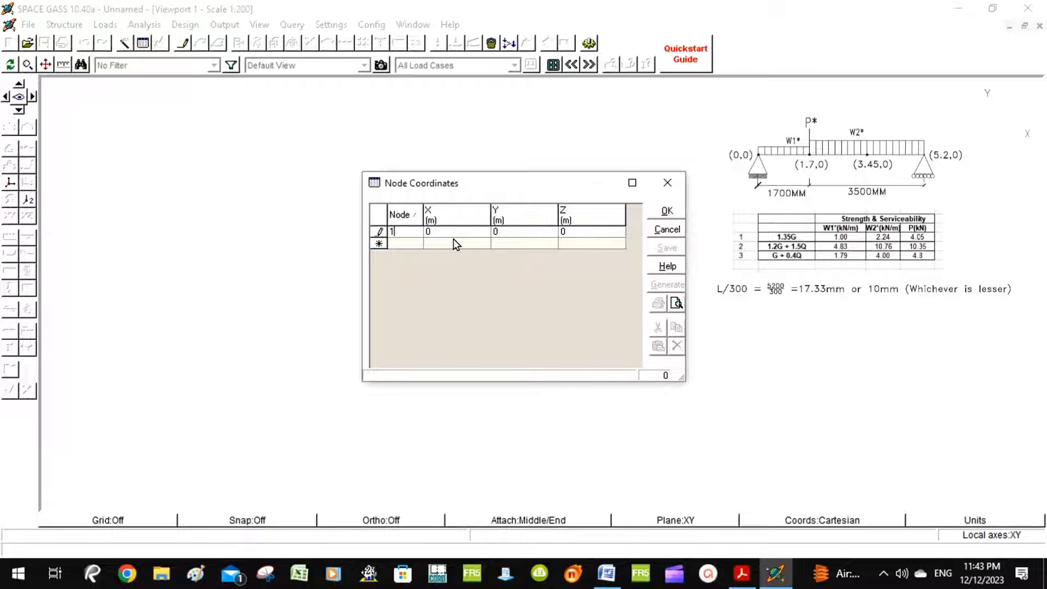
pyautogui.click(411, 246)
pyautogui.write('2')
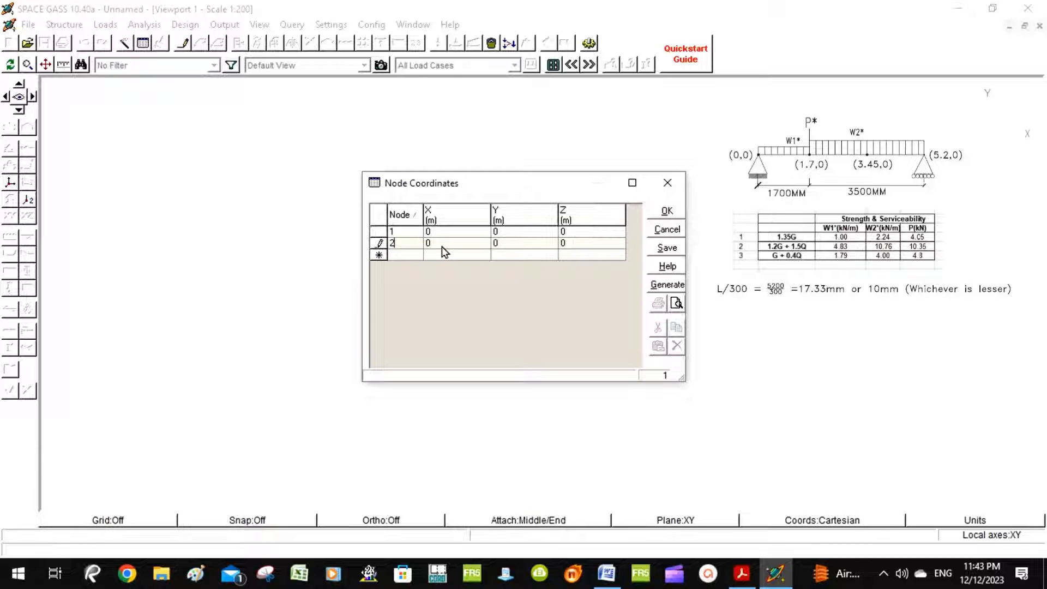
pyautogui.press('Tab')
pyautogui.write('1.7')
# Add node 3 at X 3.45 m to the node coordinates.
pyautogui.click(410, 247)
pyautogui.click(409, 253)
pyautogui.write('3')
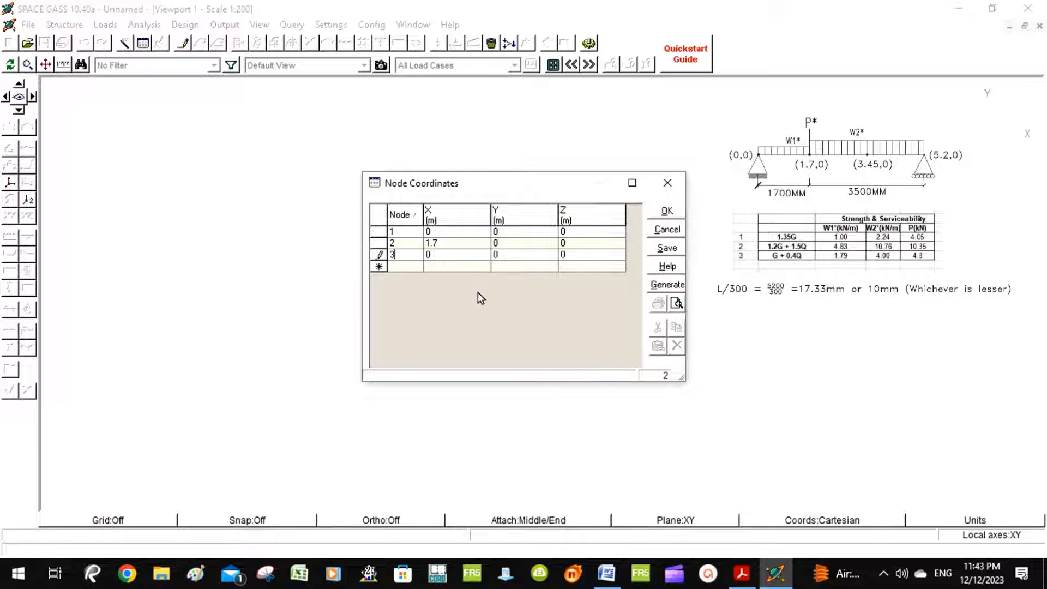
pyautogui.click(440, 253)
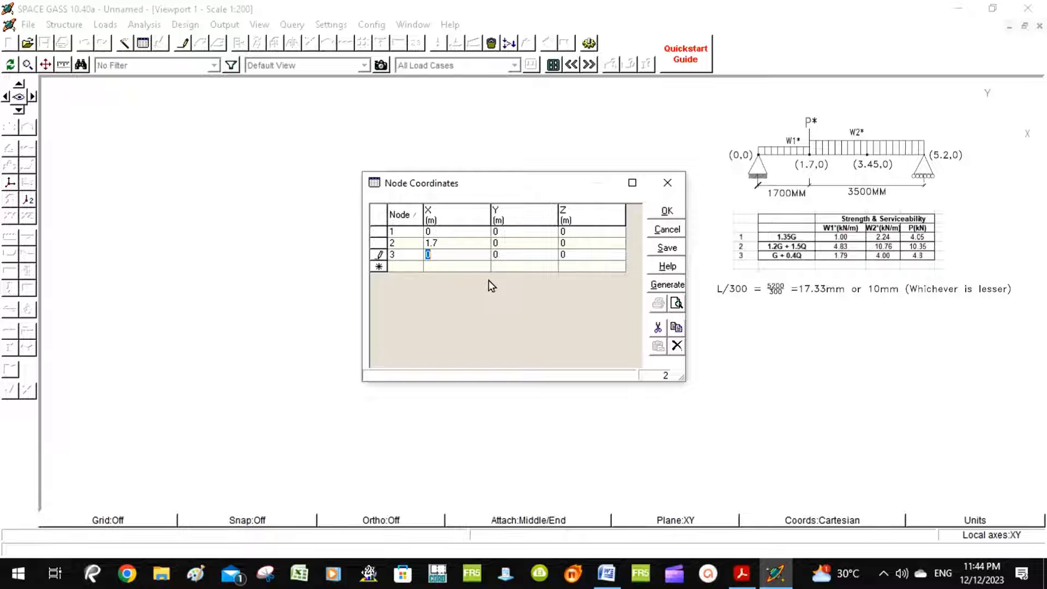
pyautogui.write('3.45')
# Add node 4 at X 5.2 m and accept the node coordinates.
pyautogui.click(404, 269)
pyautogui.write('4')
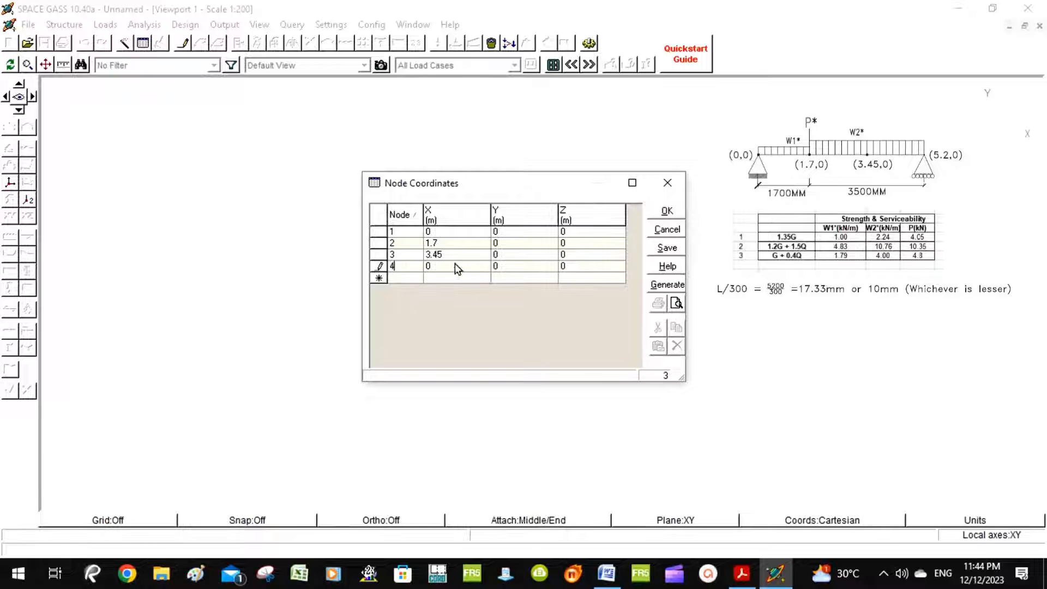
pyautogui.press('Tab')
pyautogui.write('5.2')
pyautogui.click(667, 212)
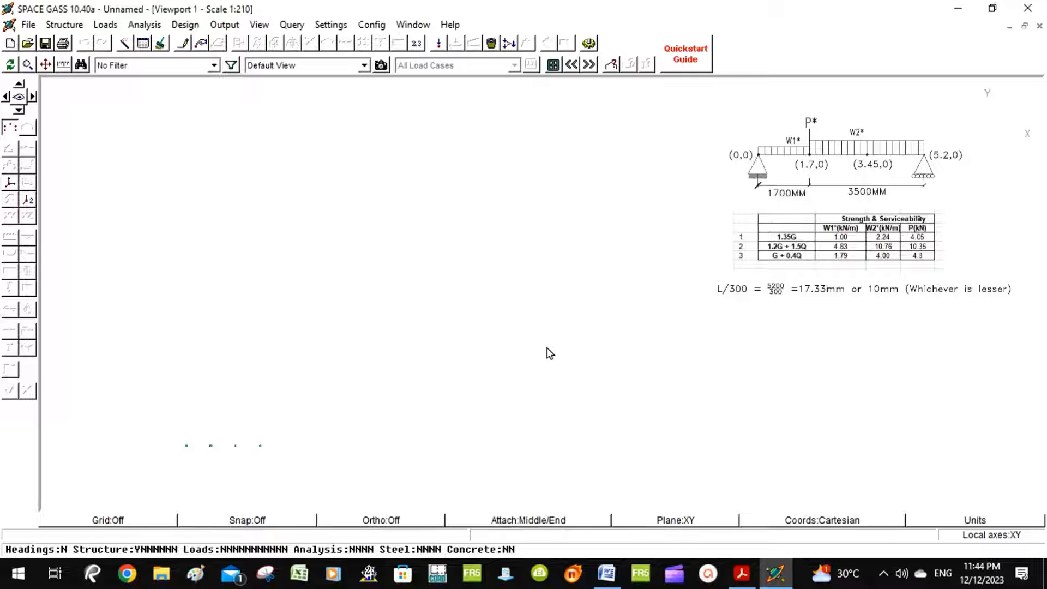
# Draw three connected members through the four nodes, from the origin to the far end of the beam.
pyautogui.scroll(2, 254, 463)
pyautogui.scroll(2, 124, 460)
pyautogui.click(183, 46)
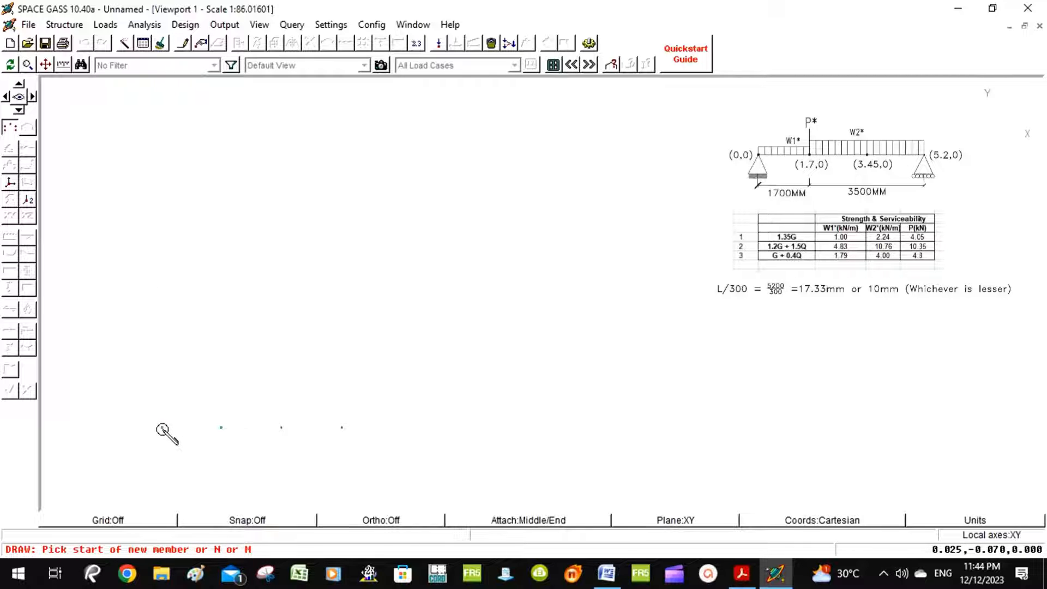
pyautogui.click(162, 427)
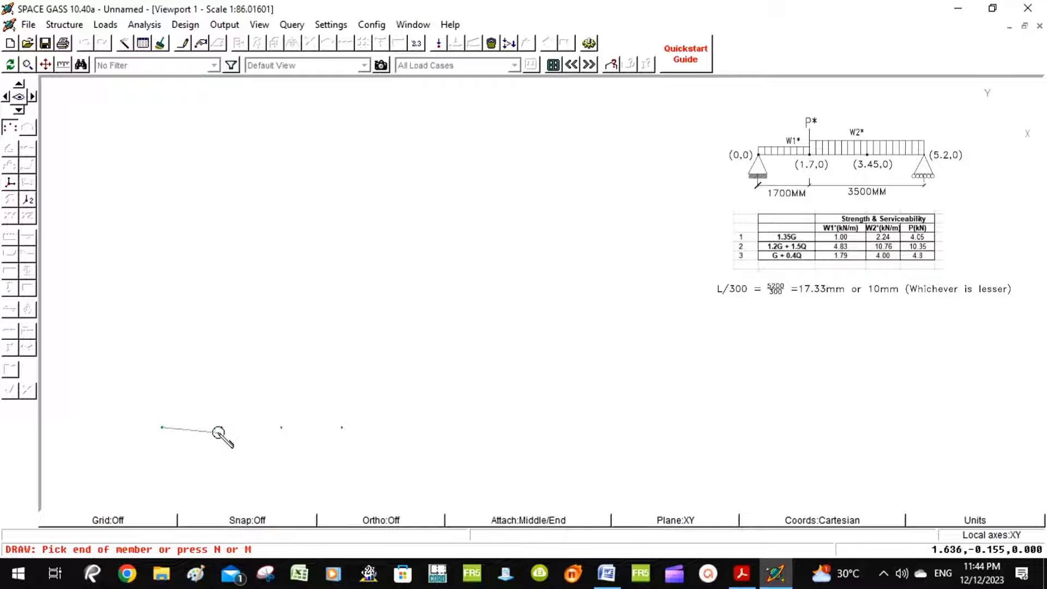
pyautogui.click(220, 427)
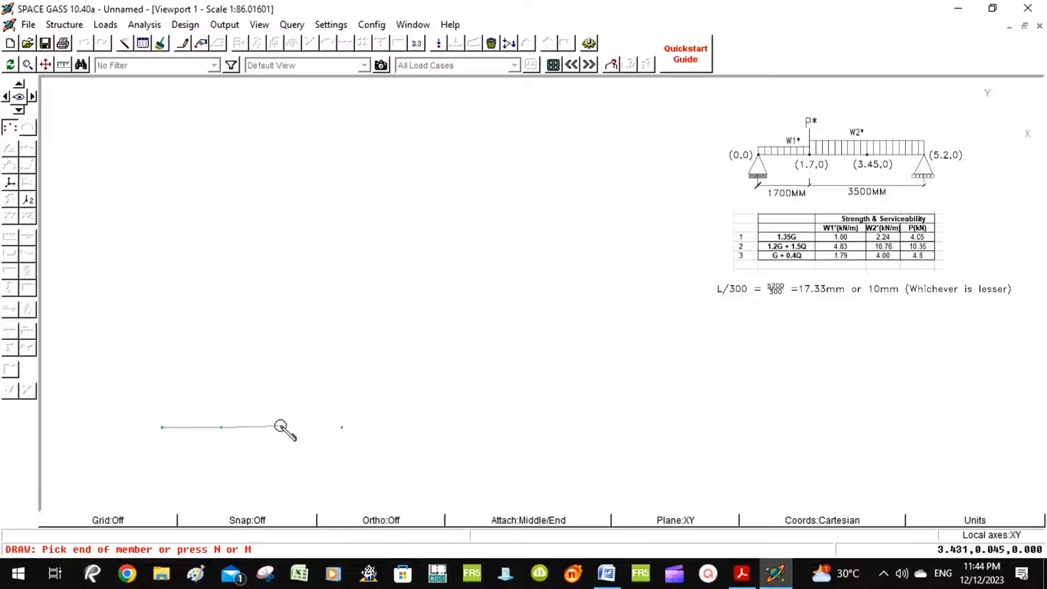
pyautogui.click(280, 427)
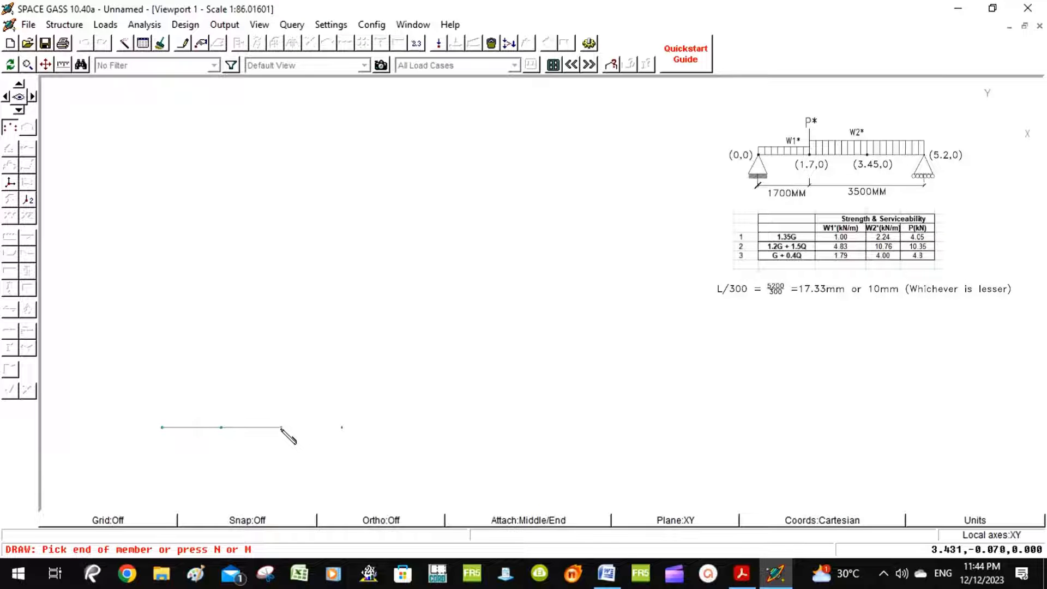
pyautogui.click(339, 425)
pyautogui.press('Escape')
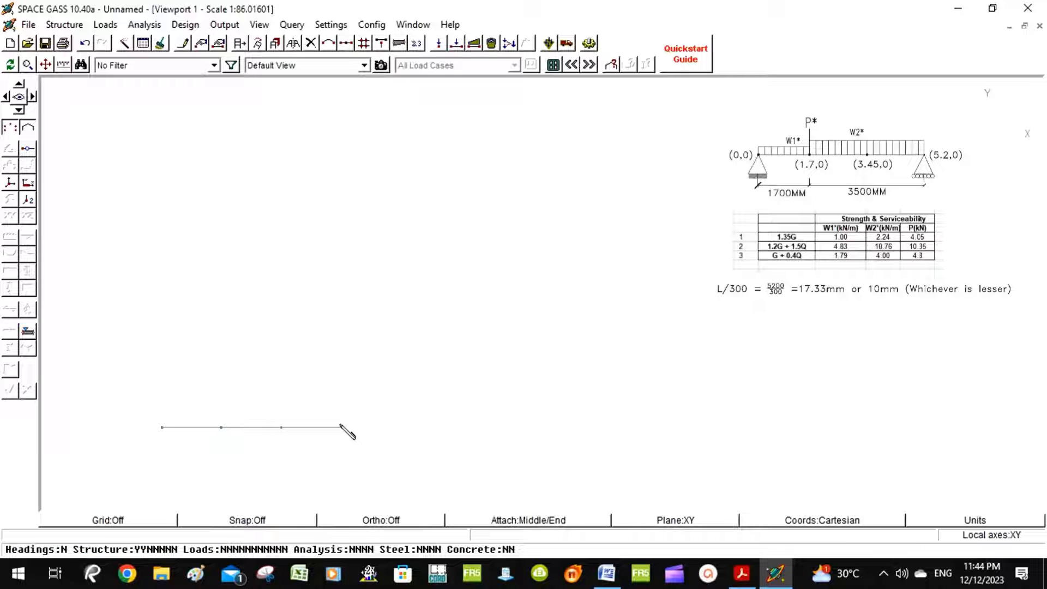
pyautogui.click(162, 428)
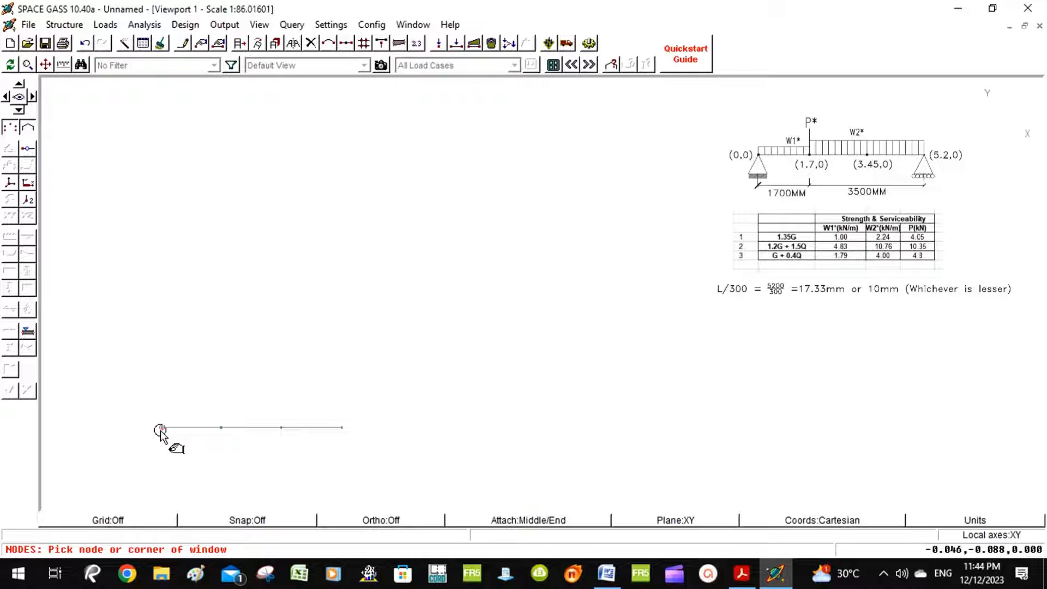
pyautogui.rightClick(161, 431)
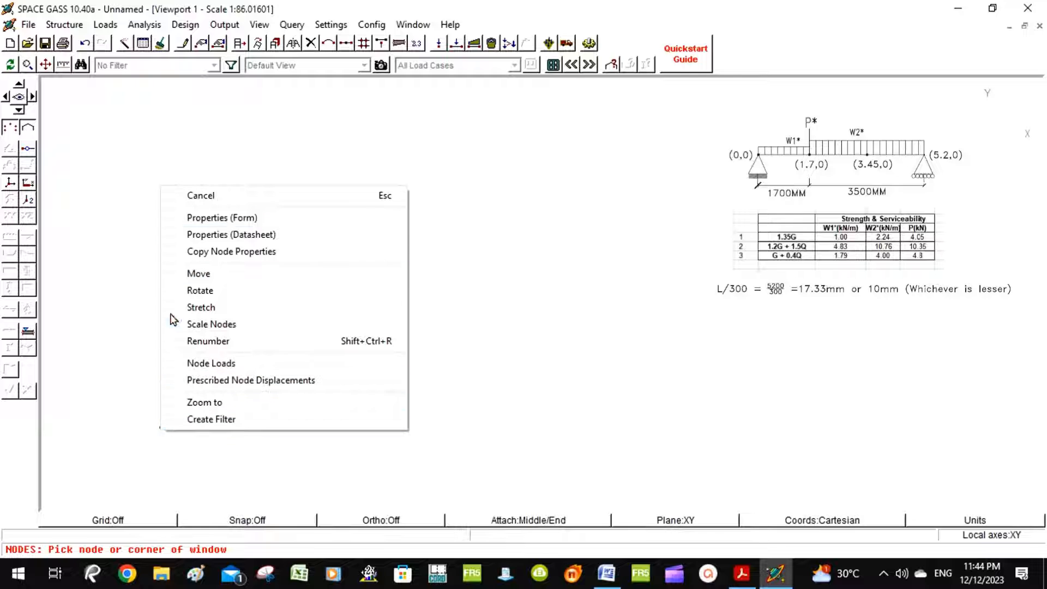
pyautogui.click(178, 452)
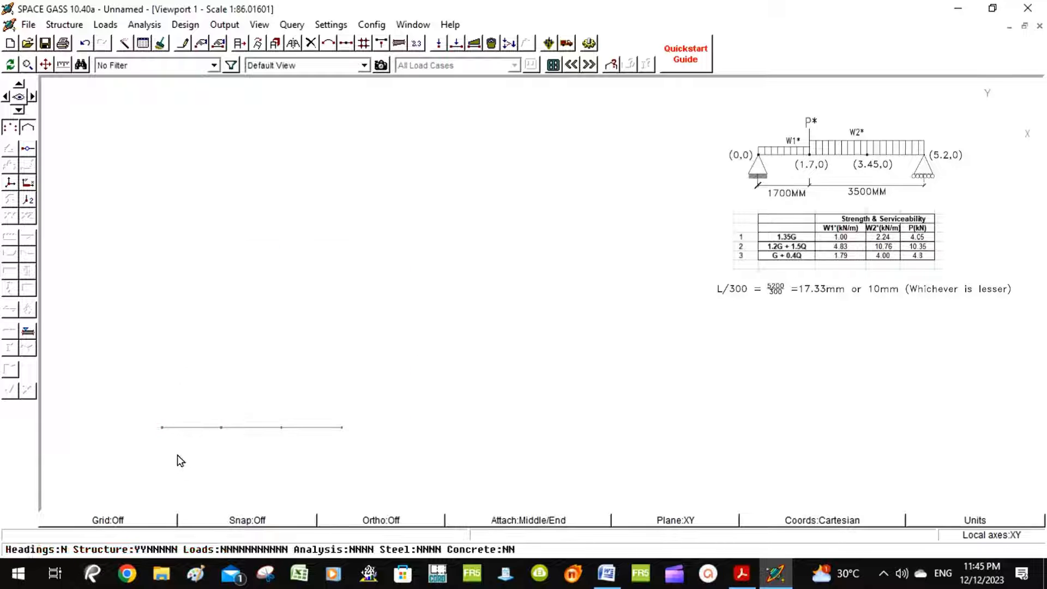
# Assign the pinned support restraint FFDDDR to the beam's left-end node at the origin.
pyautogui.click(162, 428)
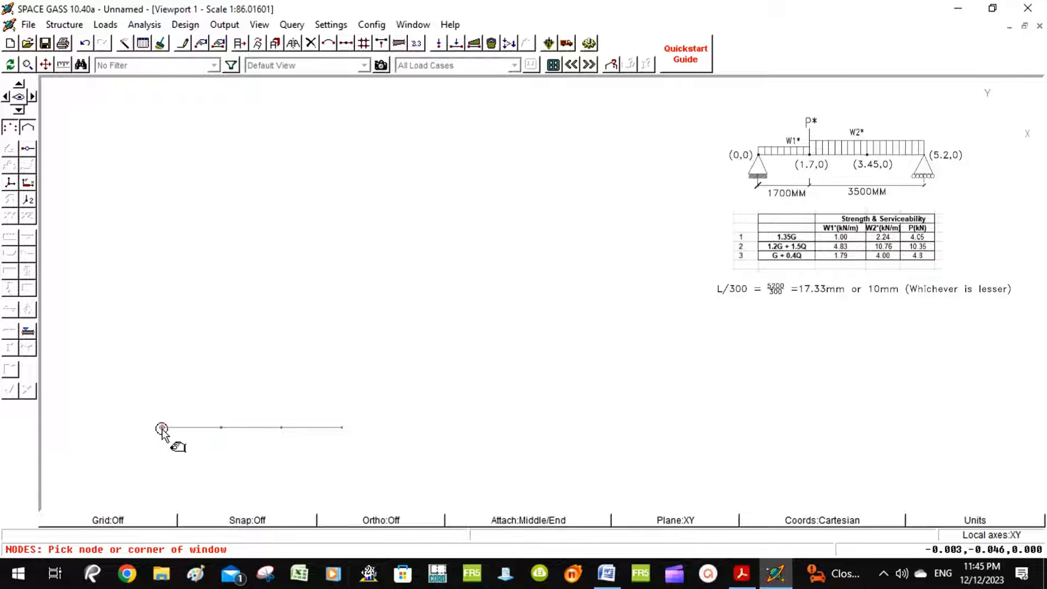
pyautogui.rightClick(162, 431)
pyautogui.click(191, 218)
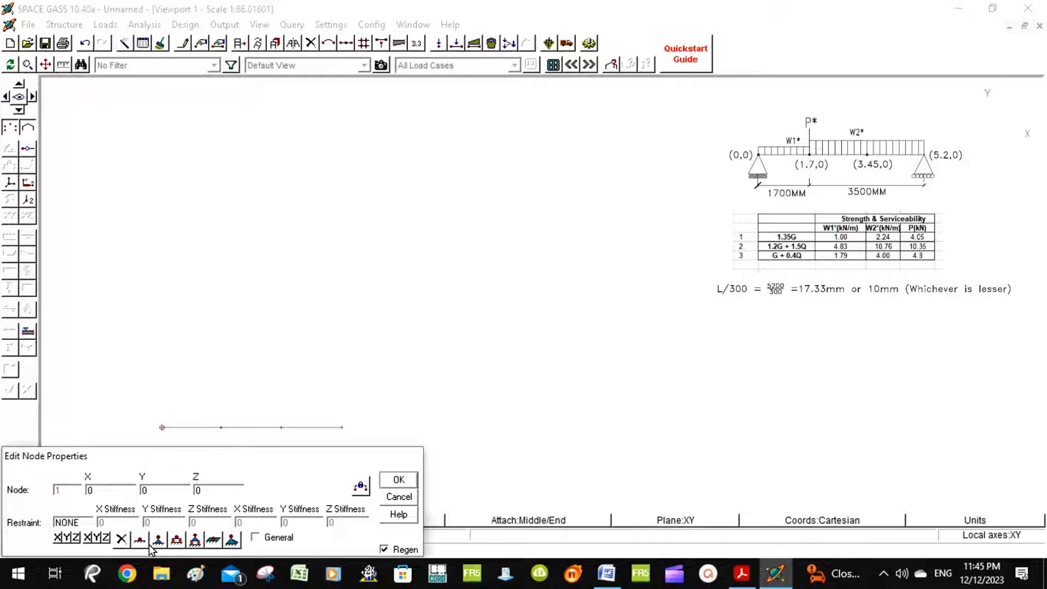
pyautogui.click(158, 543)
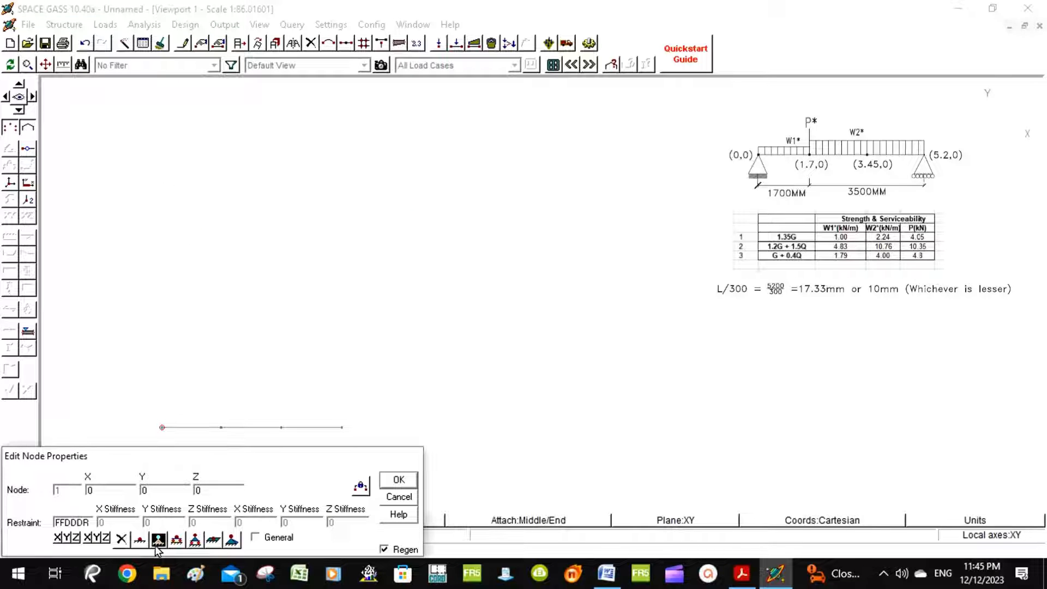
pyautogui.click(390, 484)
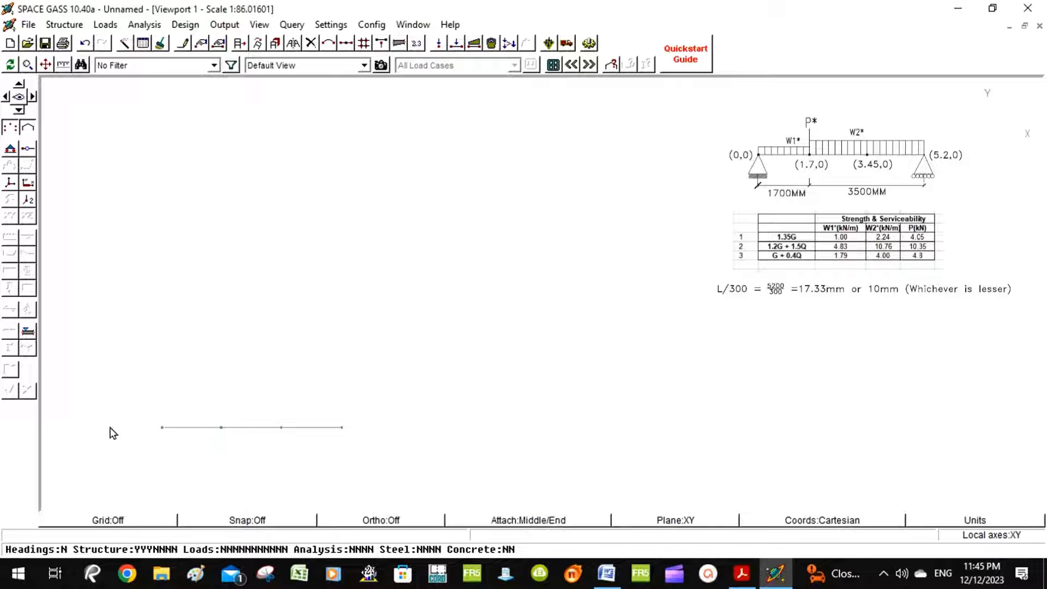
# Assign the roller support restraint from the beam diagram to the right-end node at X 5.2 m.
pyautogui.rightClick(343, 428)
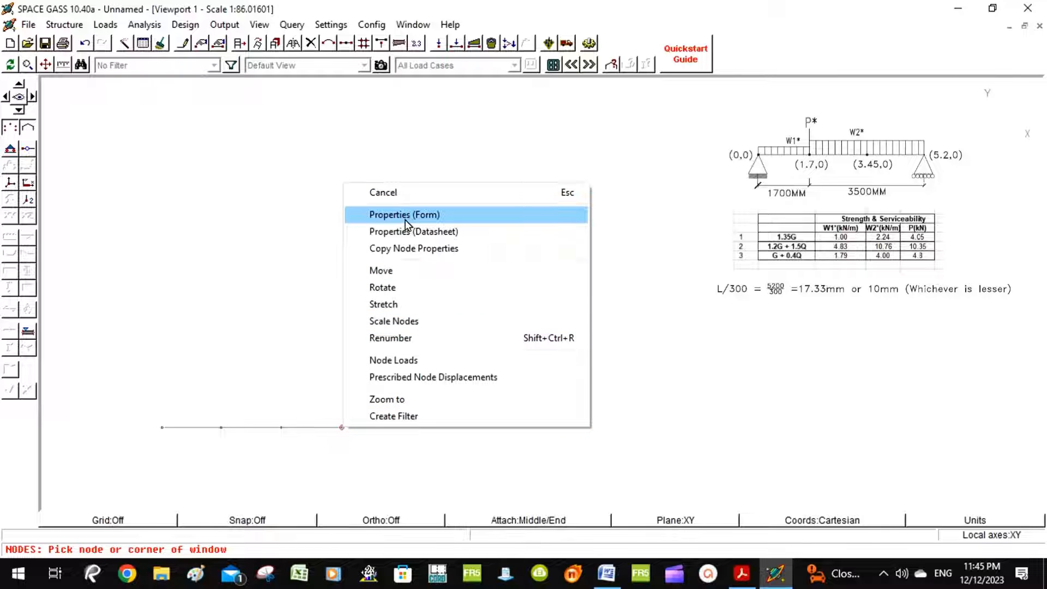
pyautogui.click(325, 434)
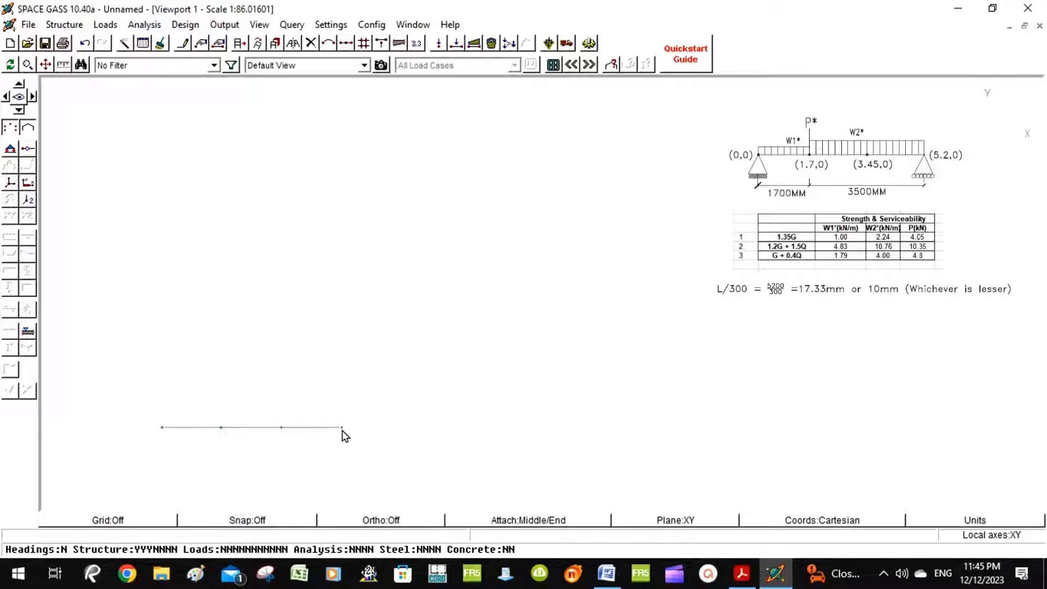
pyautogui.rightClick(342, 428)
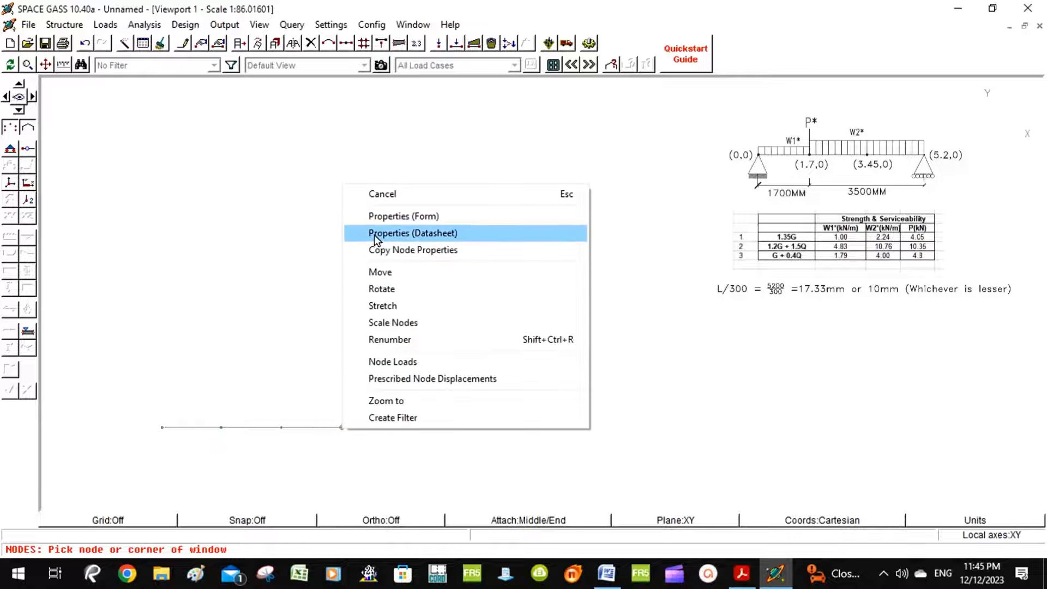
pyautogui.click(383, 217)
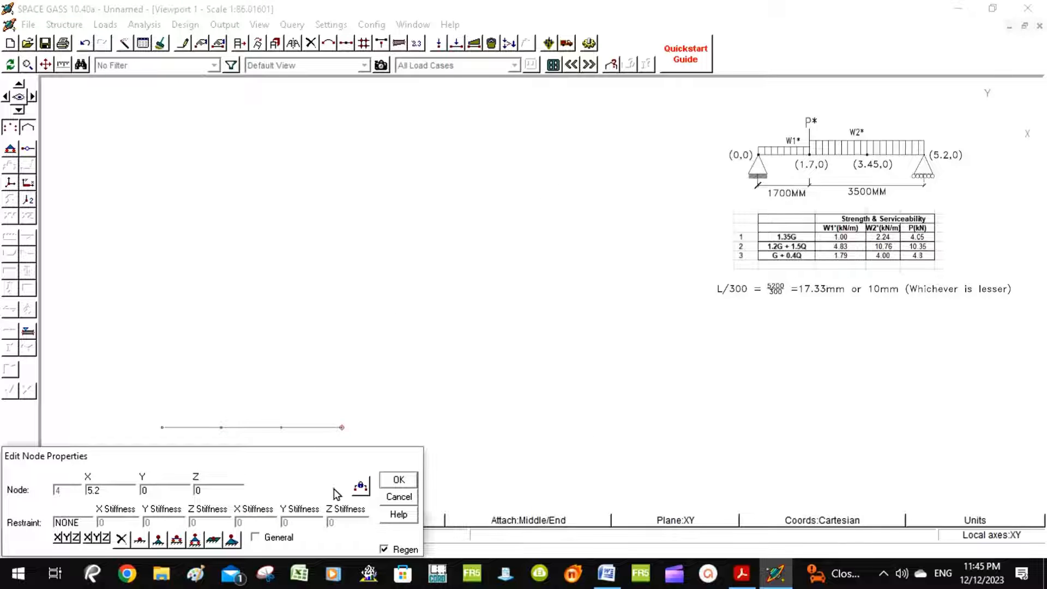
pyautogui.click(195, 540)
pyautogui.click(396, 480)
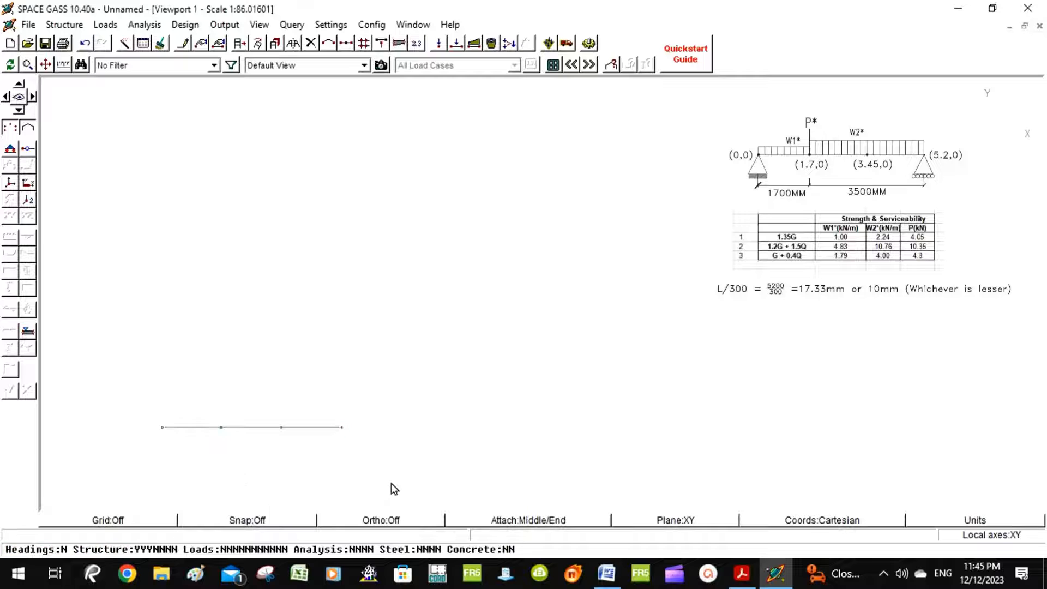
pyautogui.click(192, 428)
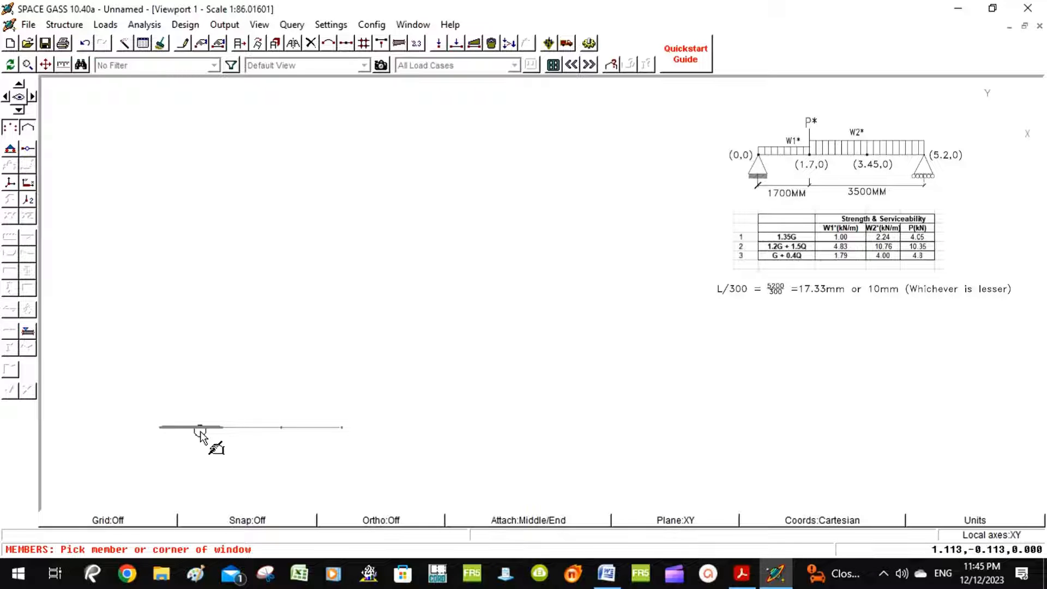
pyautogui.click(263, 429)
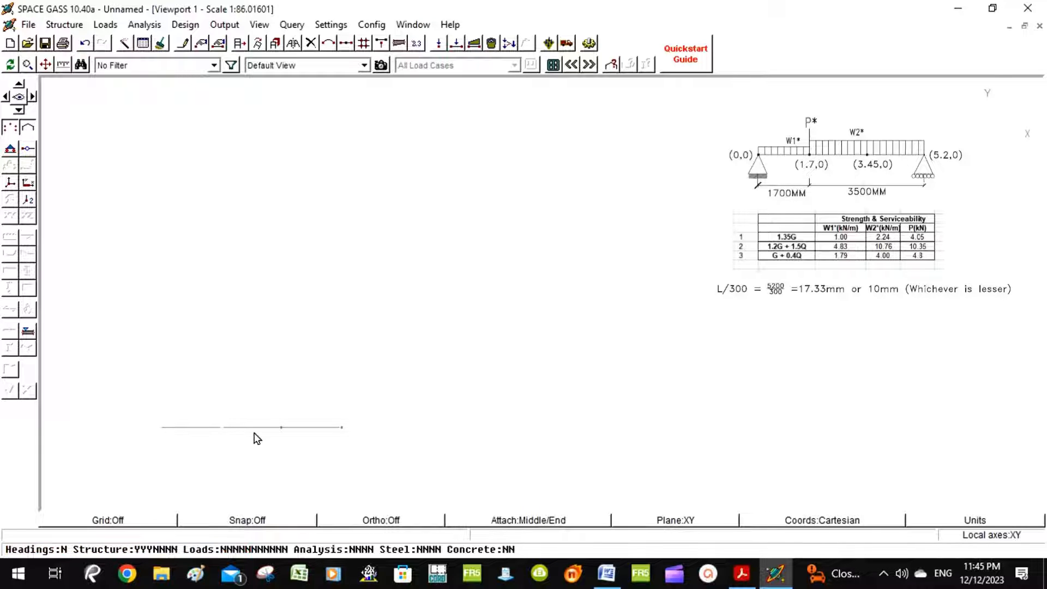
pyautogui.click(318, 430)
pyautogui.press('Escape')
pyautogui.click(186, 430)
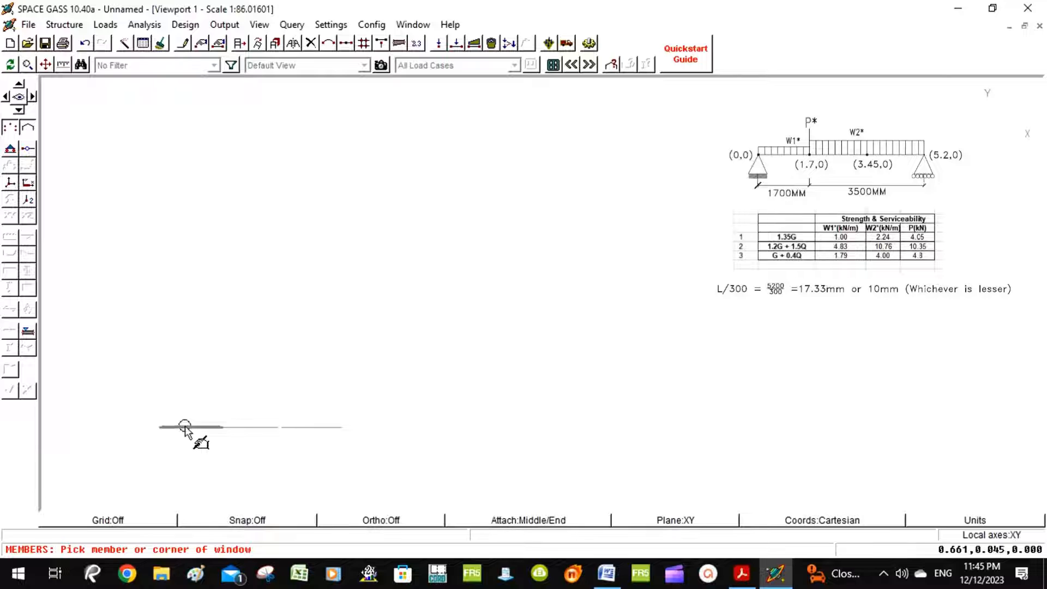
pyautogui.rightClick(185, 428)
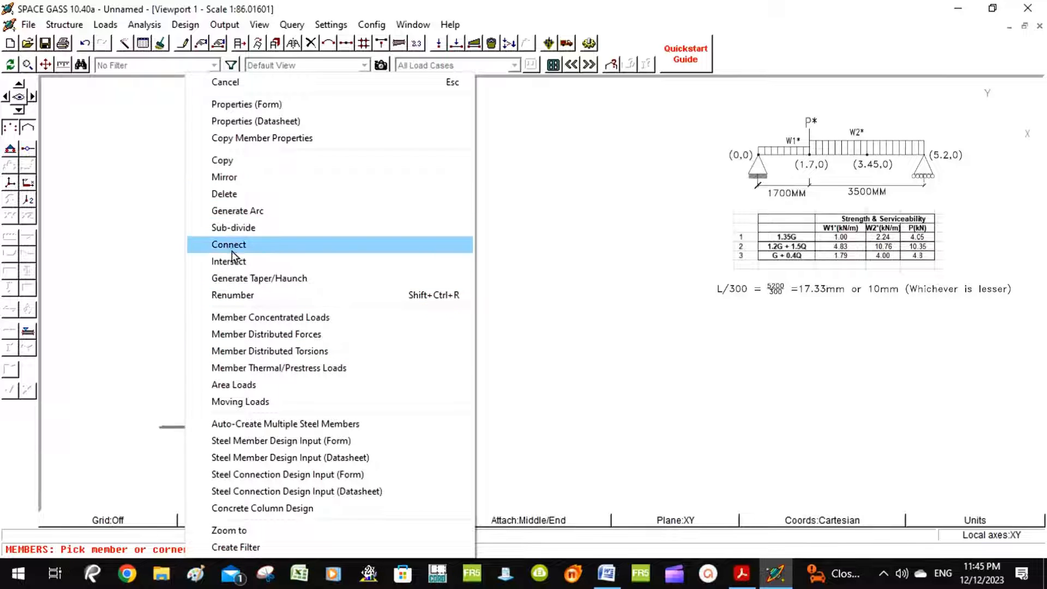
pyautogui.click(237, 107)
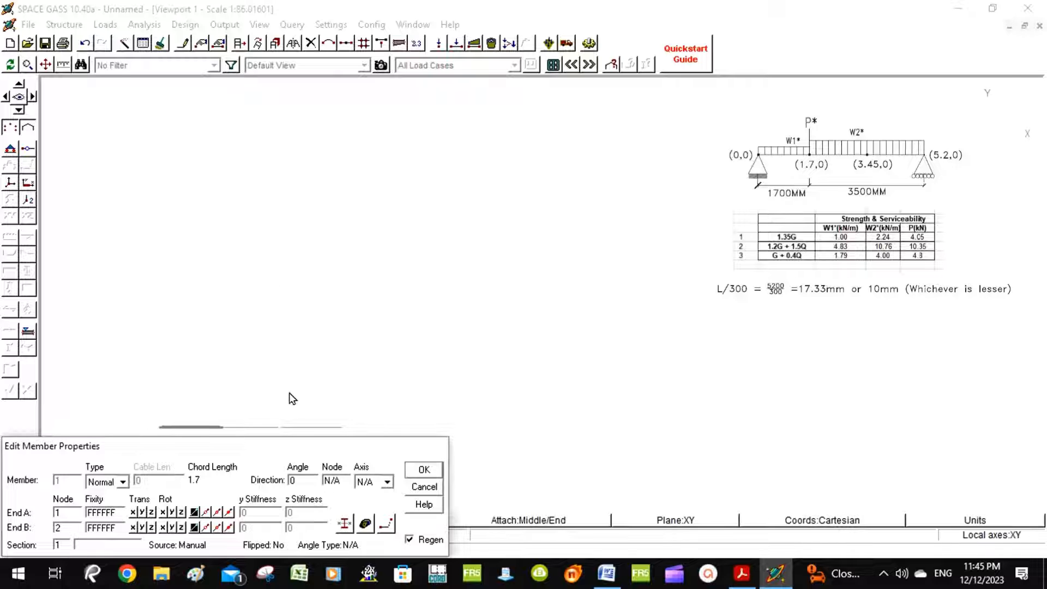
pyautogui.click(427, 487)
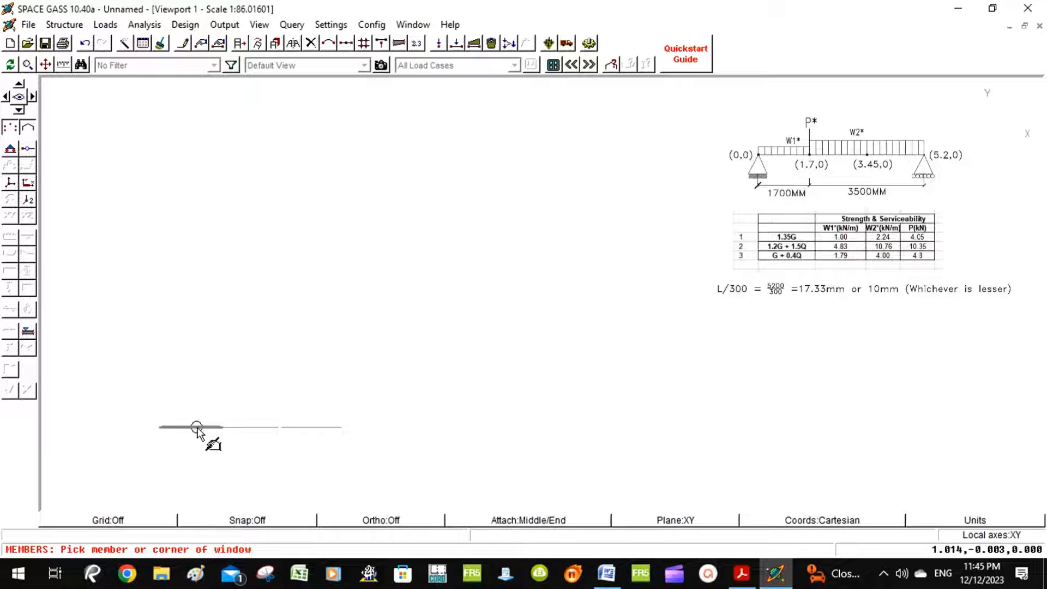
# Open the distributed forces datasheet for the leftmost member with load case 1, applying loads to the selected members as a group.
pyautogui.rightClick(197, 428)
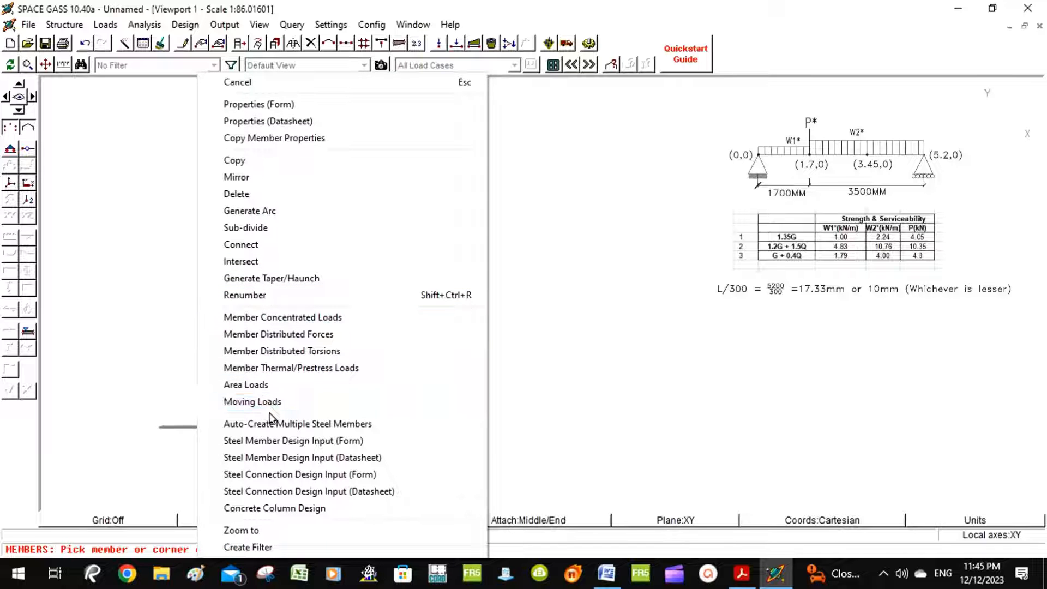
pyautogui.click(271, 335)
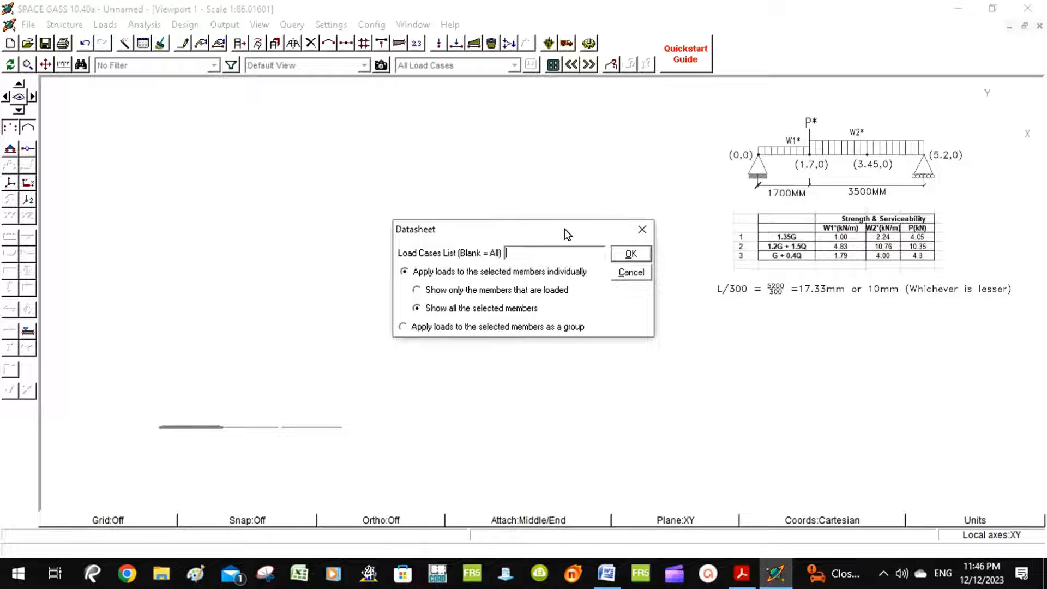
pyautogui.write('1')
pyautogui.click(431, 327)
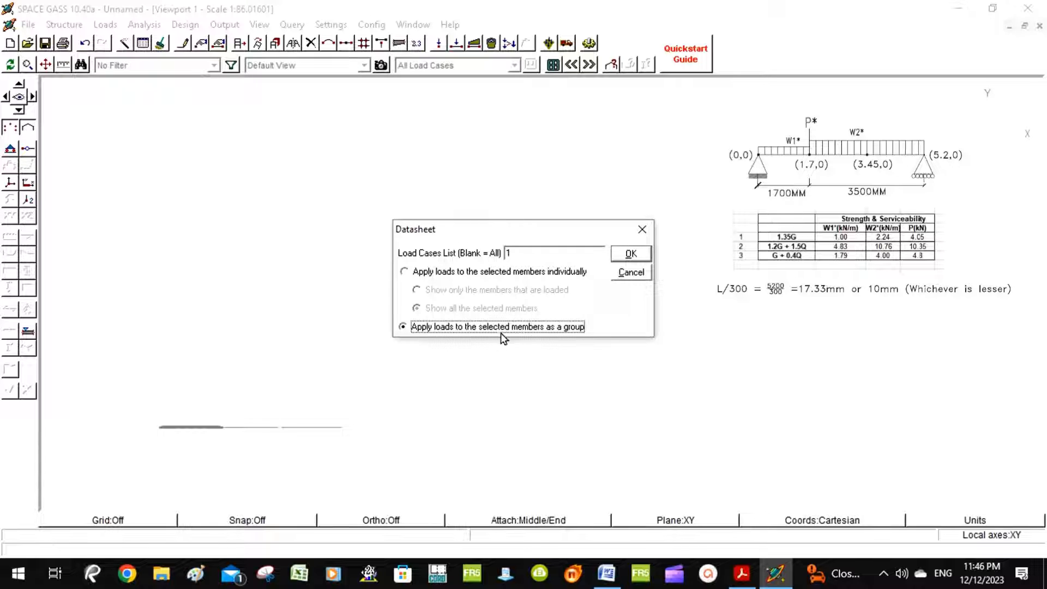
pyautogui.click(631, 254)
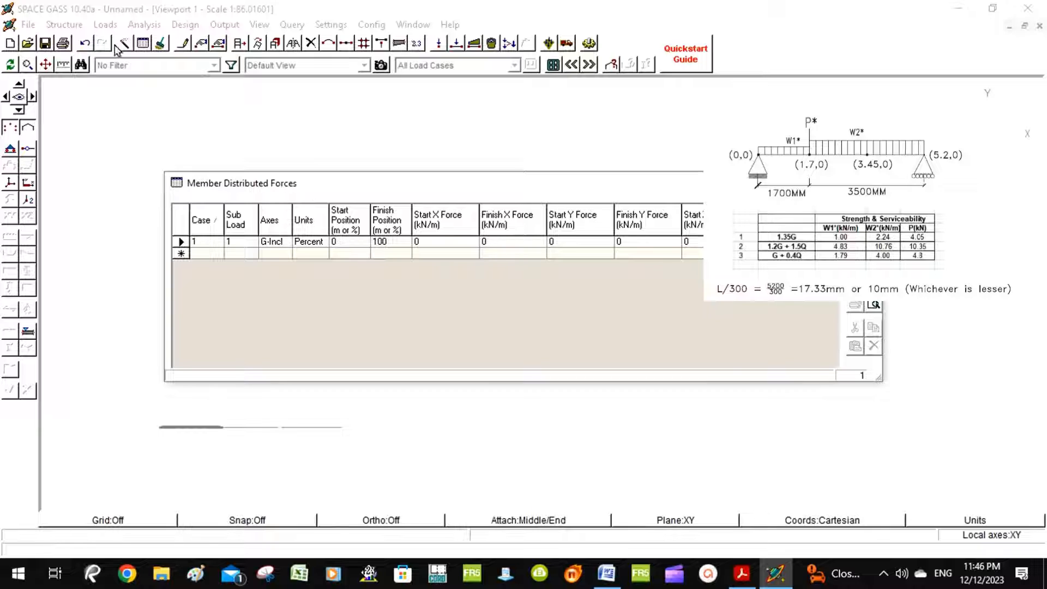
# Set the start Y force of load case 1 to -1 kN/m and accept the distributed load.
pyautogui.click(557, 243)
pyautogui.click(565, 245)
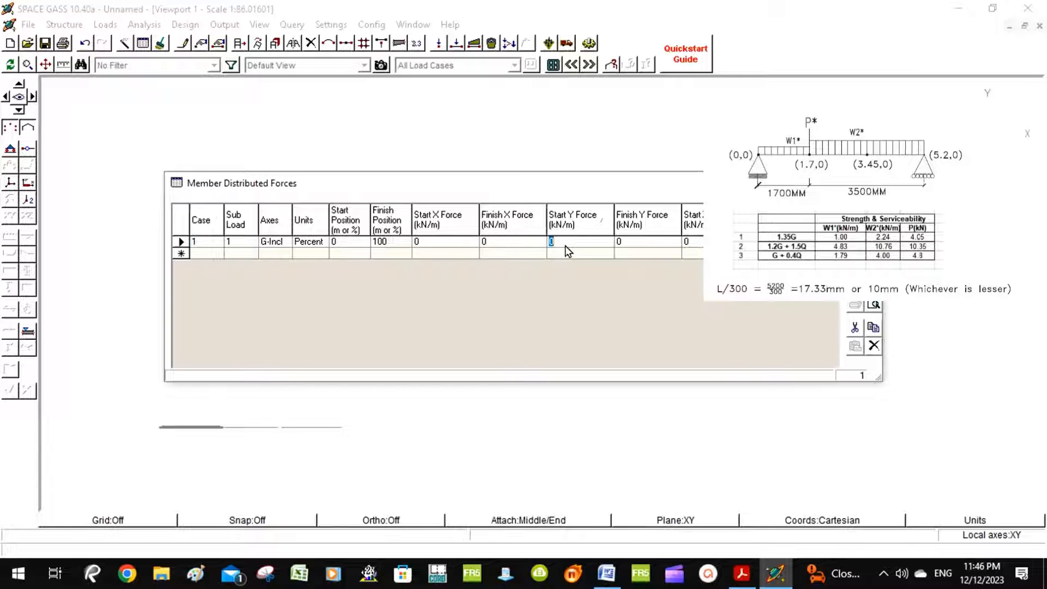
pyautogui.write('-1')
pyautogui.click(635, 247)
pyautogui.click(864, 212)
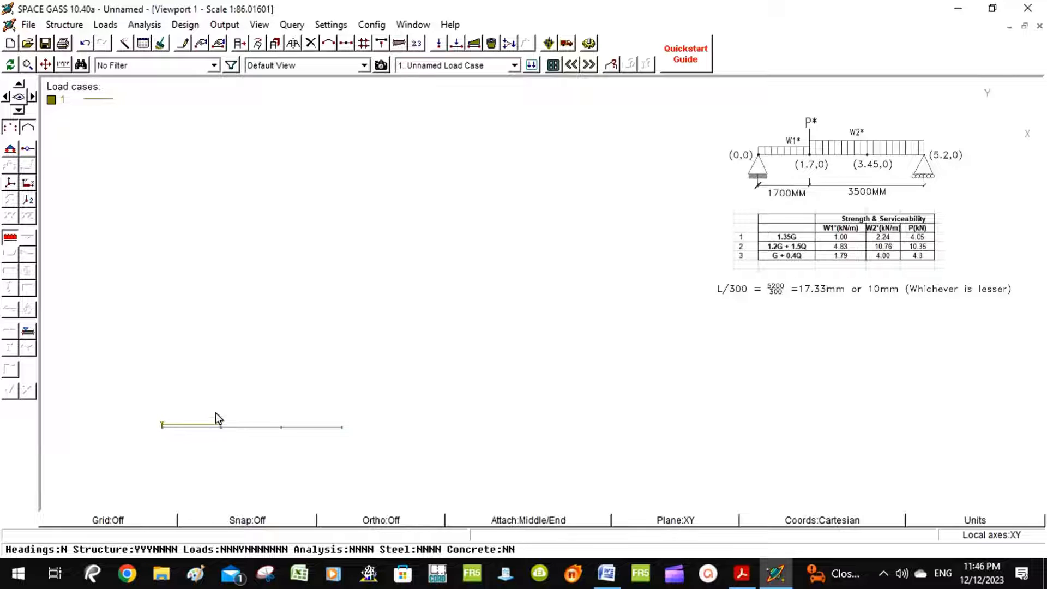
# Apply a distributed Y force of -2.24 kN/m in load case 1 to the middle and rightmost members as a group.
pyautogui.click(246, 427)
pyautogui.click(316, 426)
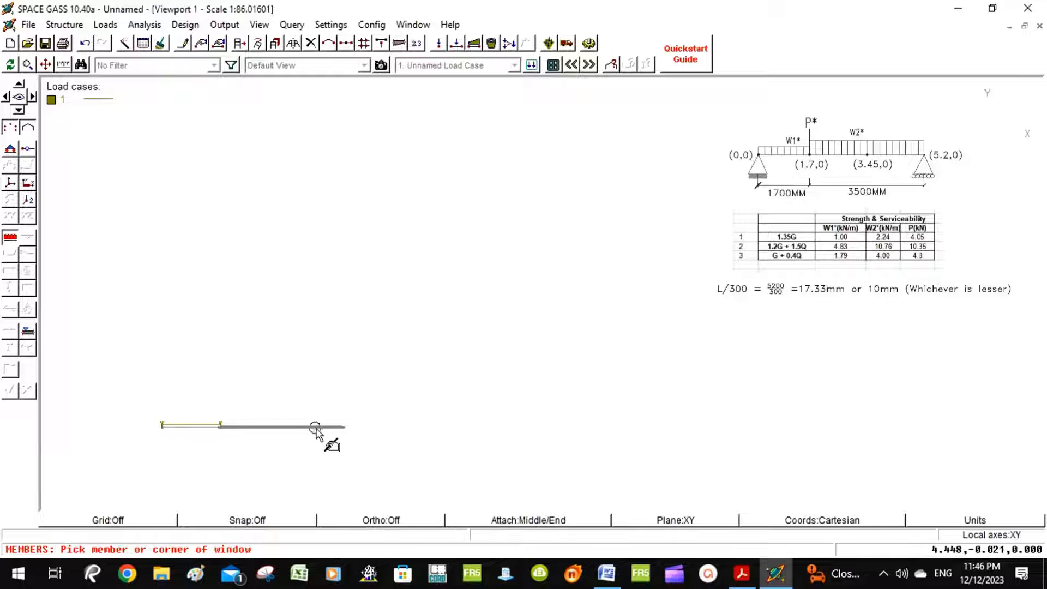
pyautogui.rightClick(264, 431)
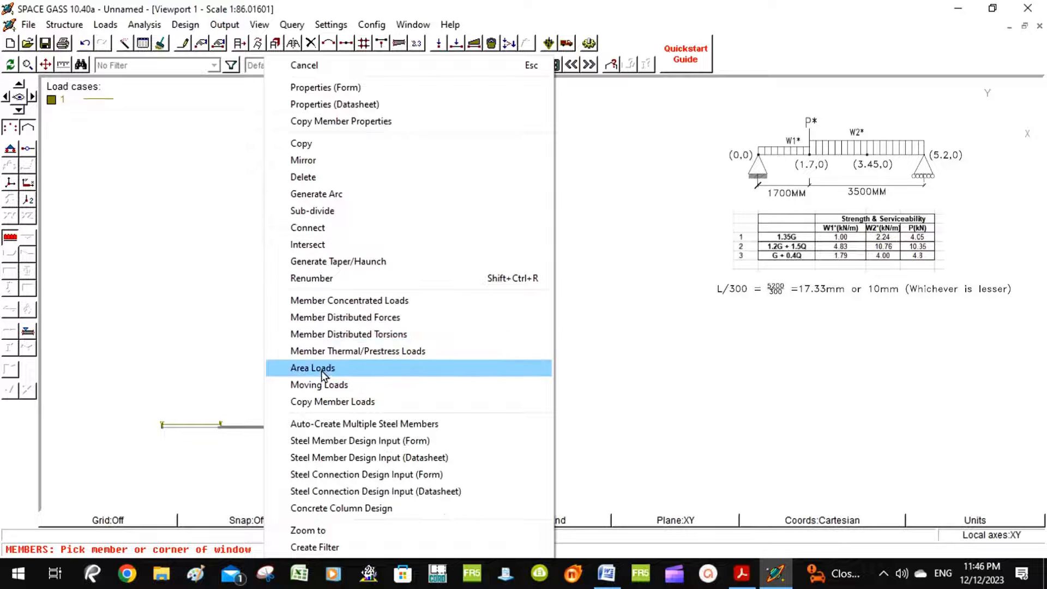
pyautogui.click(328, 321)
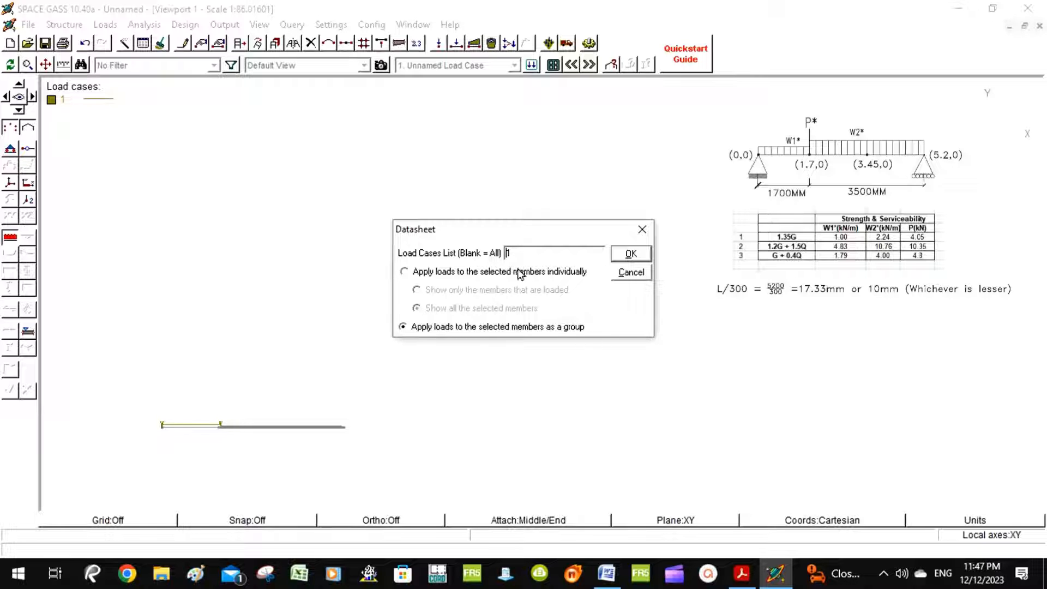
pyautogui.click(626, 261)
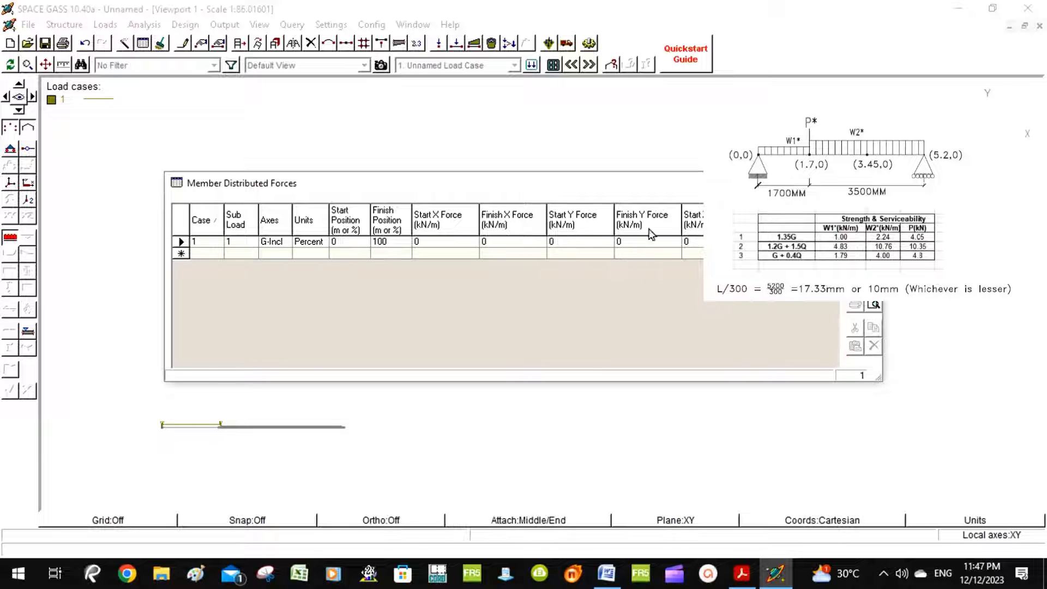
pyautogui.click(568, 244)
pyautogui.write('-2.24')
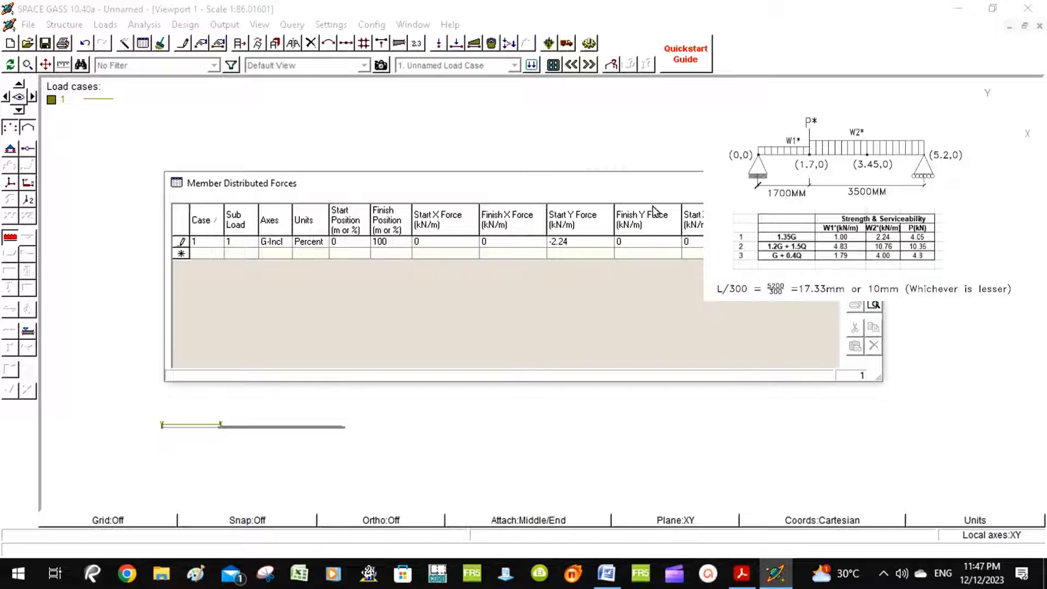
pyautogui.click(630, 241)
pyautogui.click(864, 211)
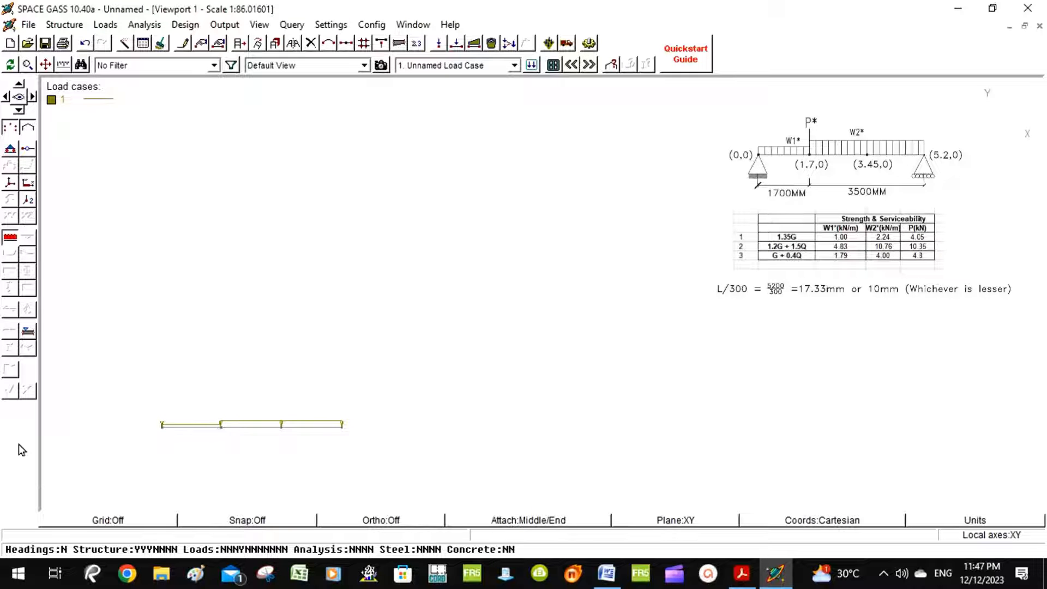
# Apply a node load with a Y force of -4.05 kN in load case 1 to the node at X 1.7 m.
pyautogui.scroll(1, 176, 434)
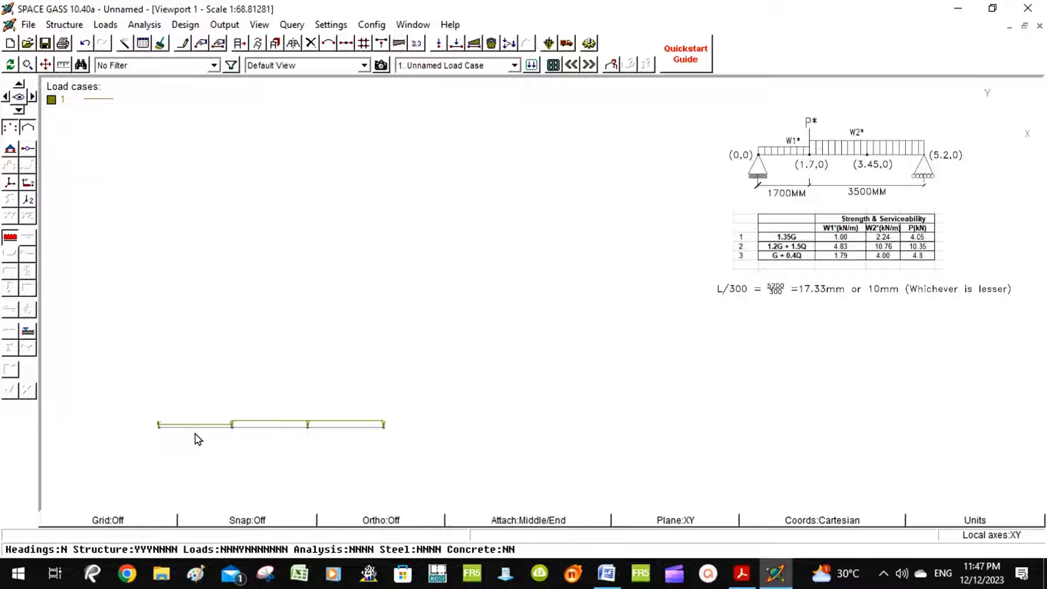
pyautogui.click(232, 428)
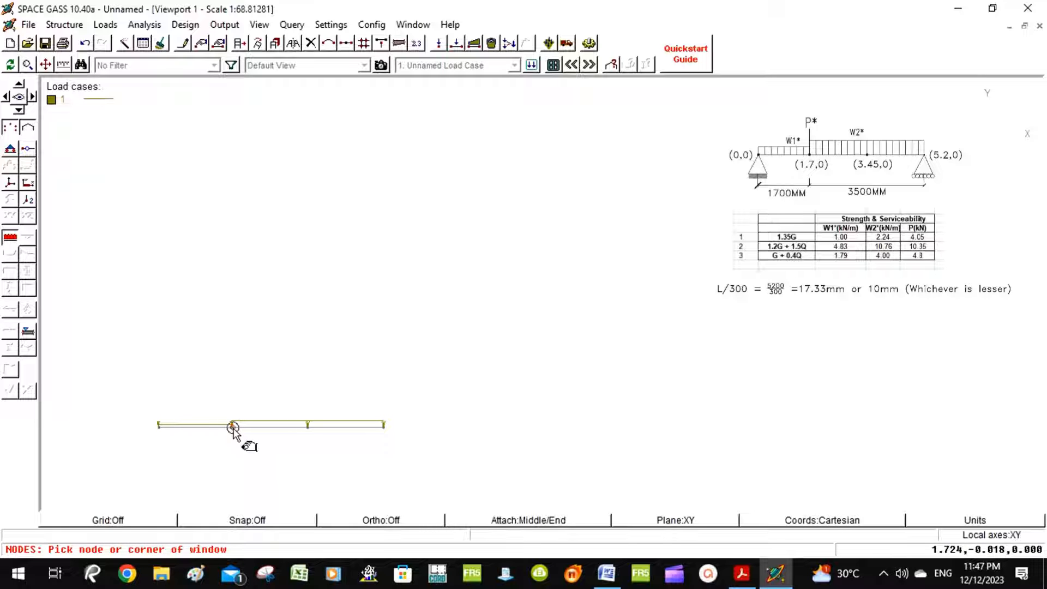
pyautogui.click(233, 429)
pyautogui.scroll(2, 232, 432)
pyautogui.scroll(7, 232, 432)
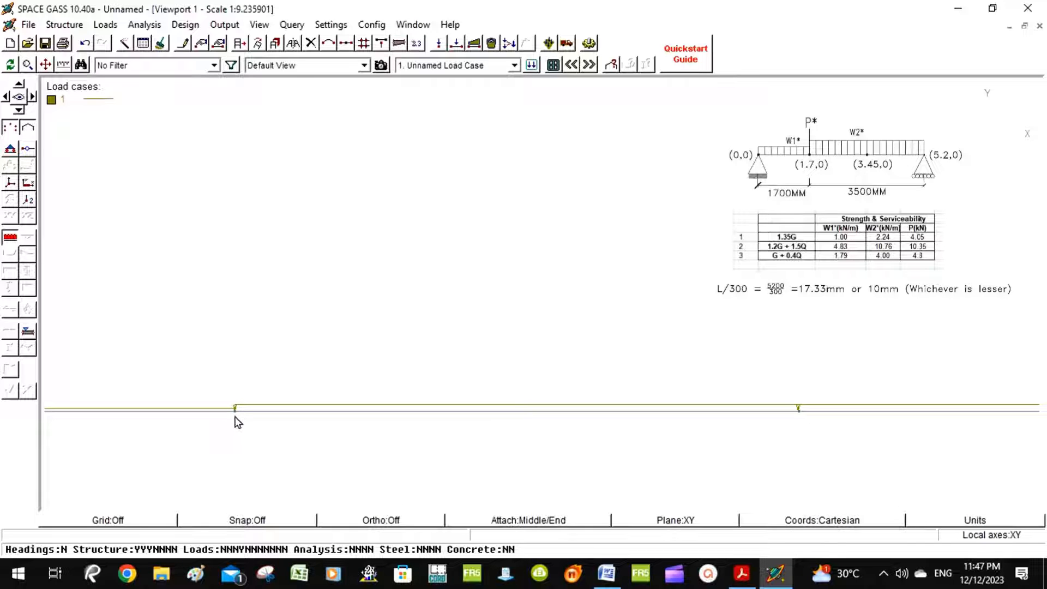
pyautogui.click(236, 416)
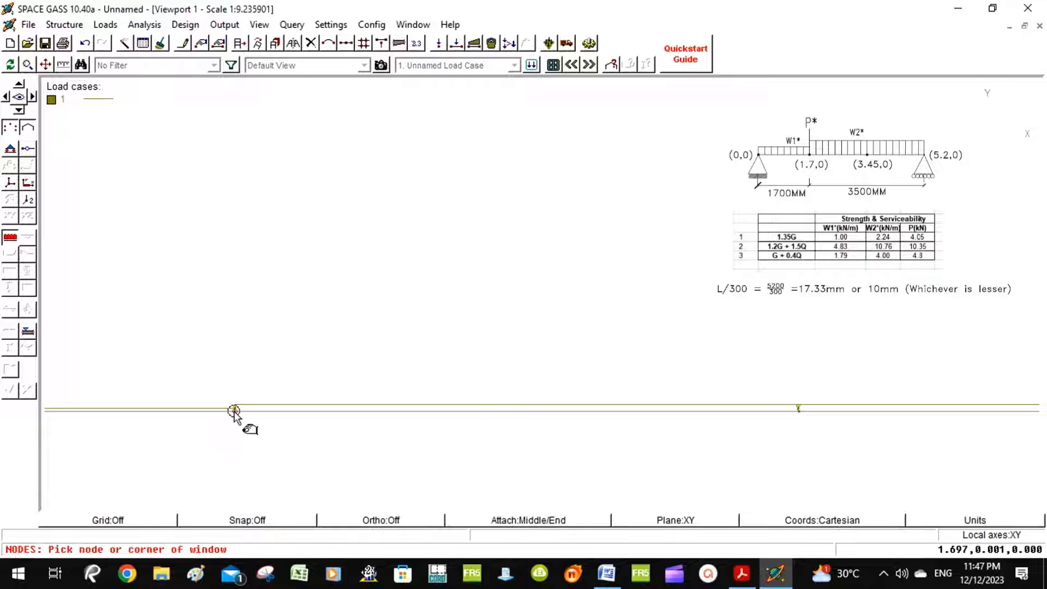
pyautogui.rightClick(235, 413)
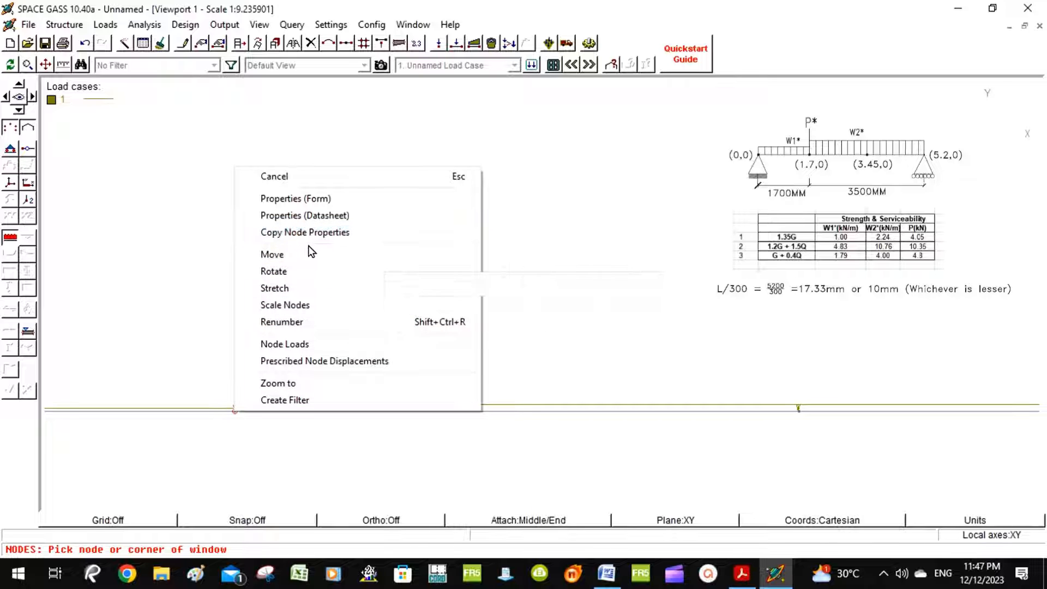
pyautogui.click(282, 346)
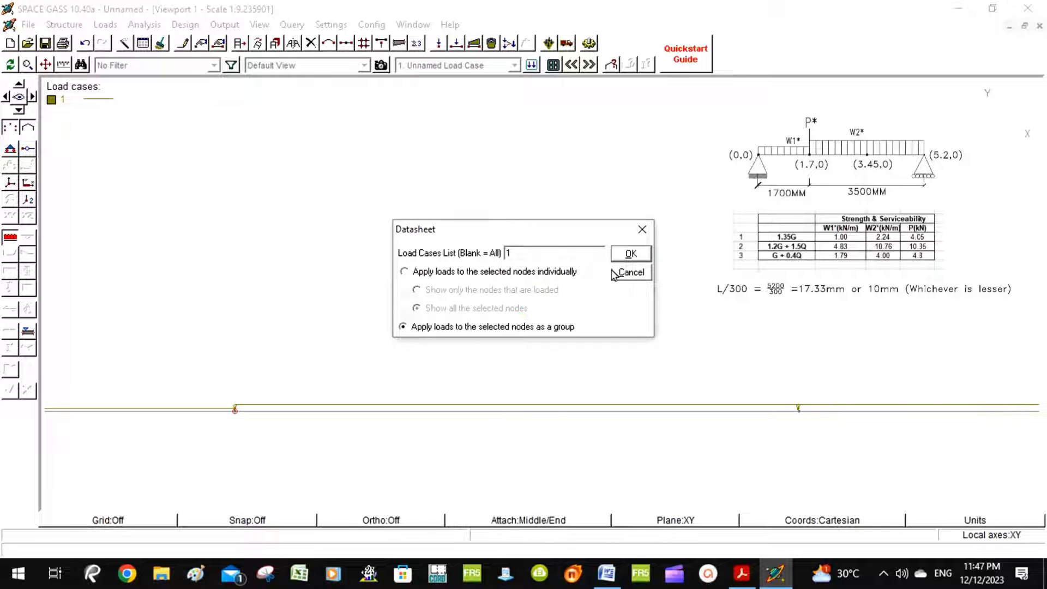
pyautogui.click(480, 329)
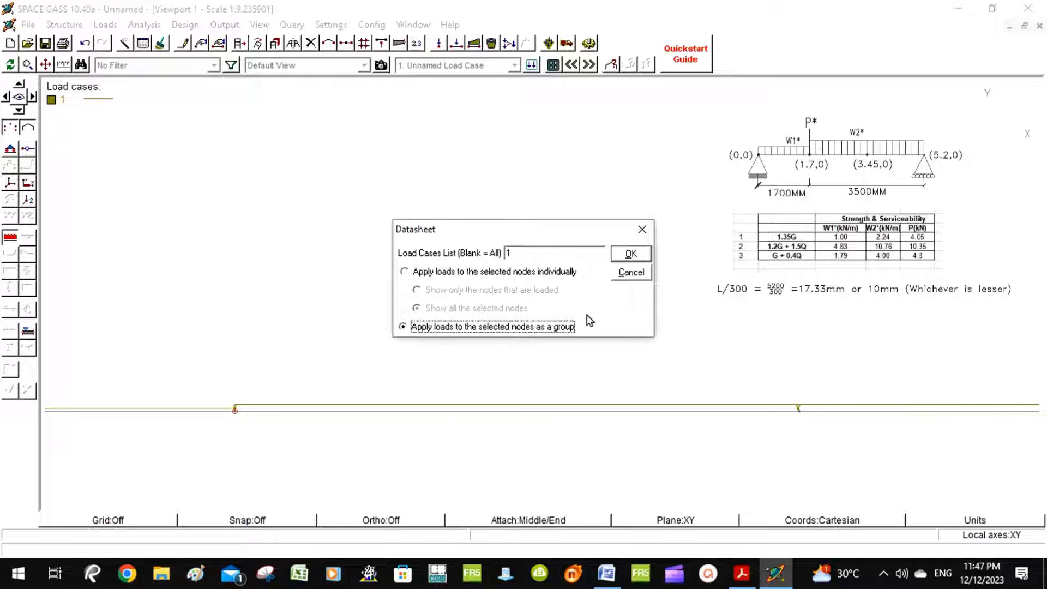
pyautogui.click(631, 254)
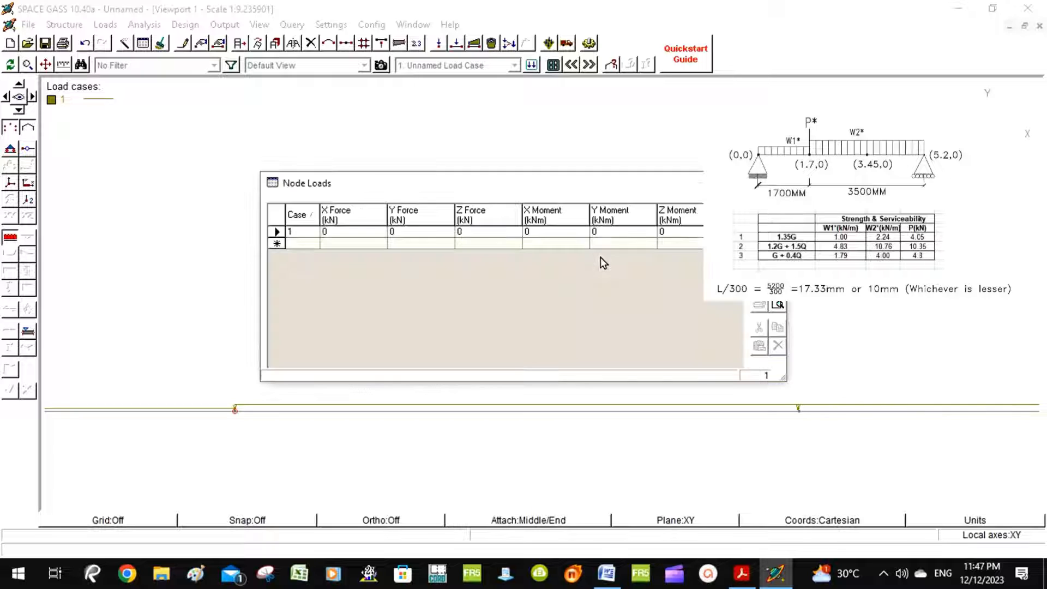
pyautogui.click(404, 234)
pyautogui.write('-4.05')
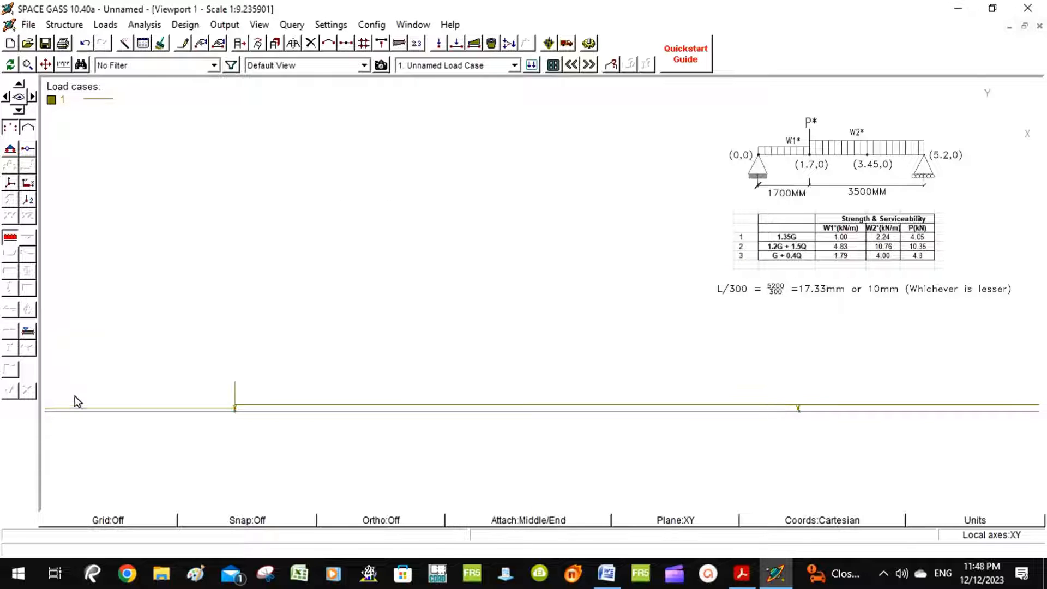
# Turn on the diagram annotation to label the loads along the whole beam.
pyautogui.scroll(-3, 78, 402)
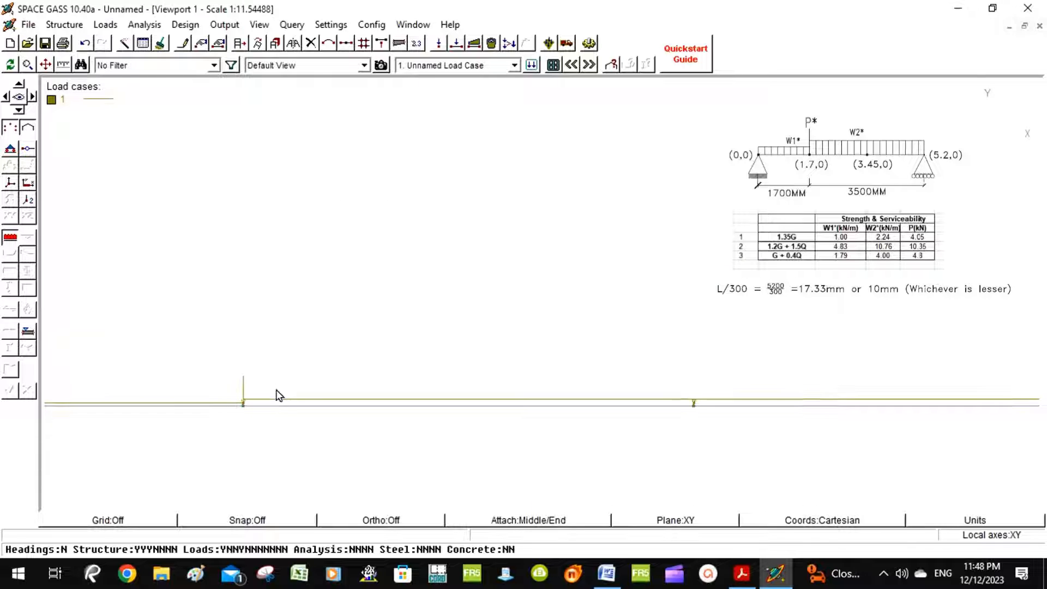
pyautogui.moveTo(217, 412); pyautogui.dragTo(334, 400, button='middle')
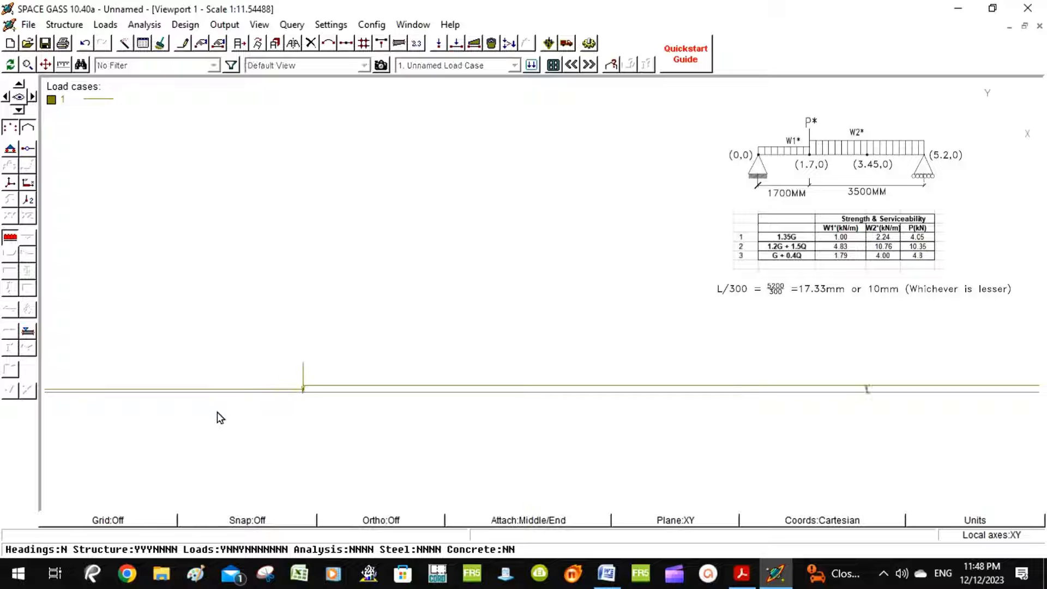
pyautogui.scroll(-8, 141, 407)
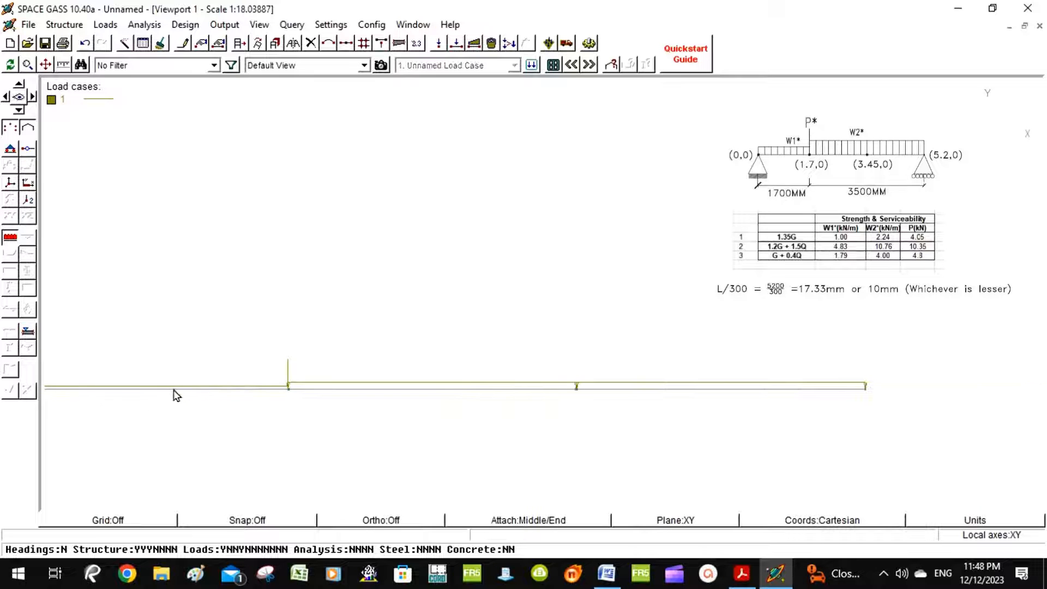
pyautogui.scroll(4, 185, 378)
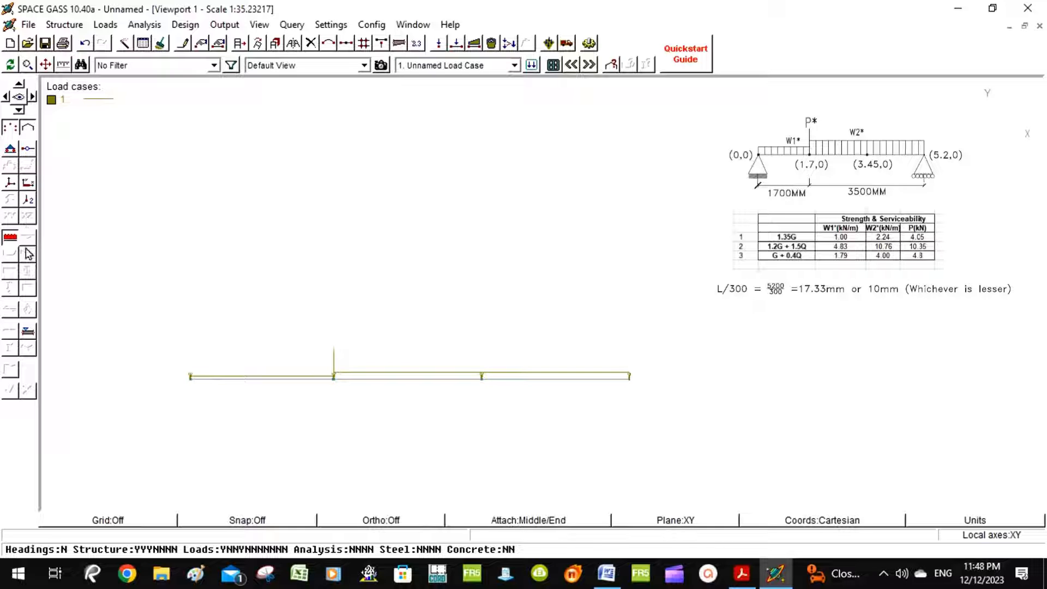
pyautogui.click(10, 239)
pyautogui.scroll(2, 221, 387)
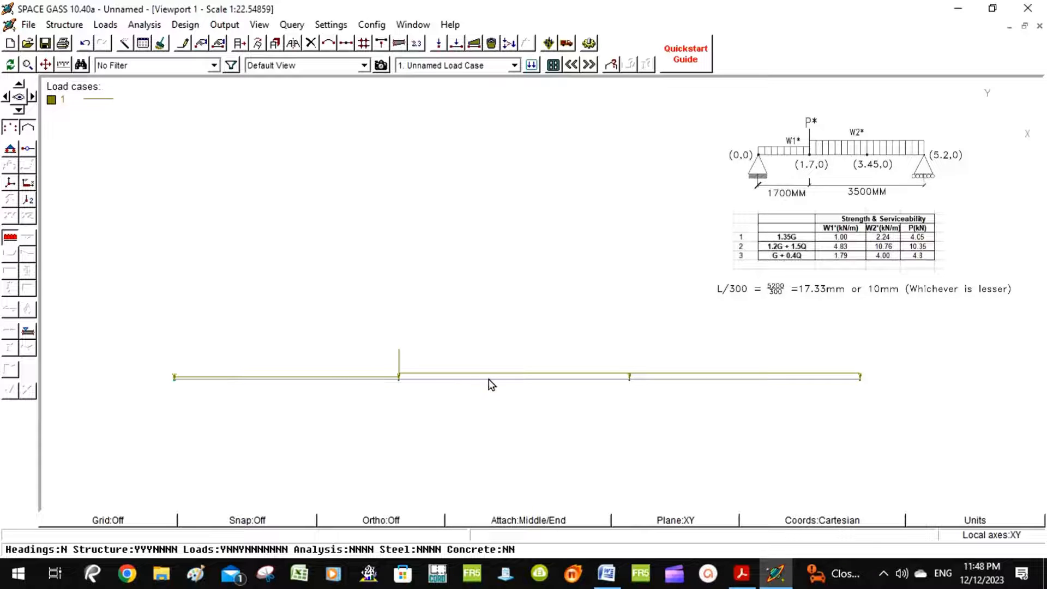
pyautogui.click(28, 206)
pyautogui.click(88, 297)
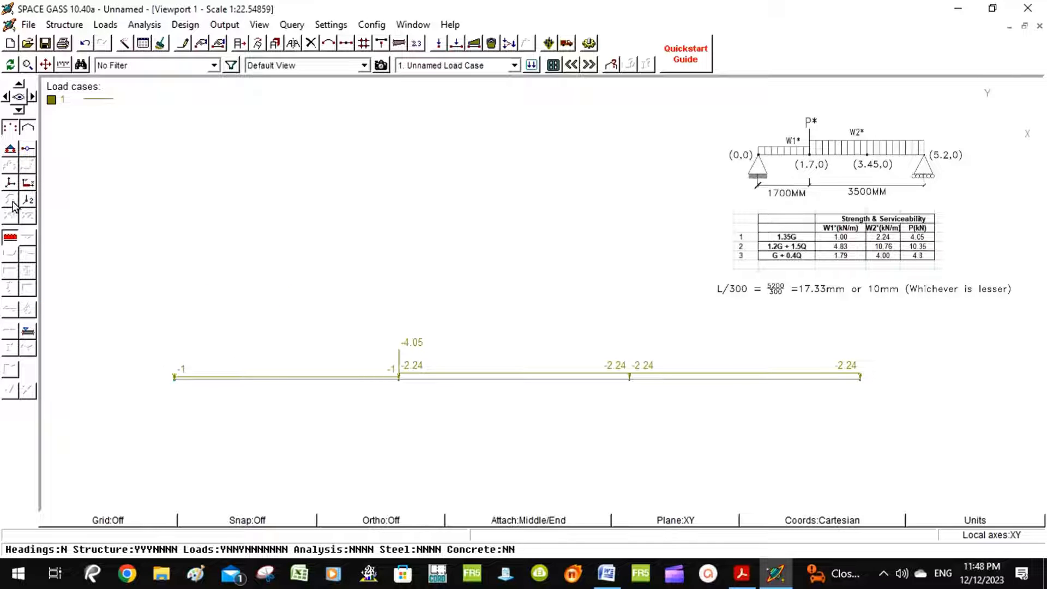
# Toggle the load display and the diagram annotation off and on again.
pyautogui.click(8, 240)
pyautogui.click(9, 239)
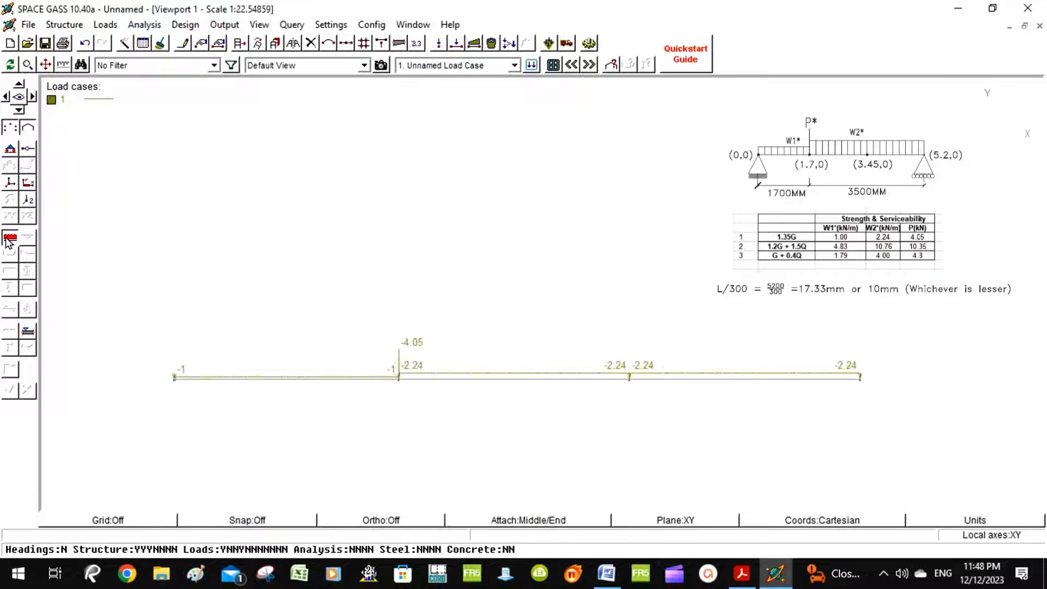
pyautogui.click(29, 205)
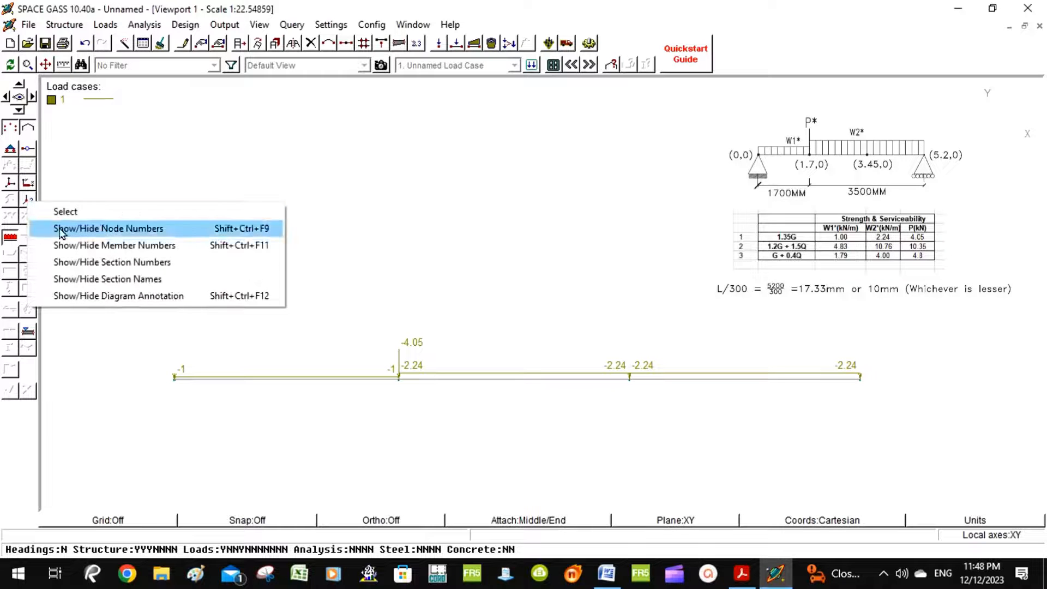
pyautogui.click(91, 300)
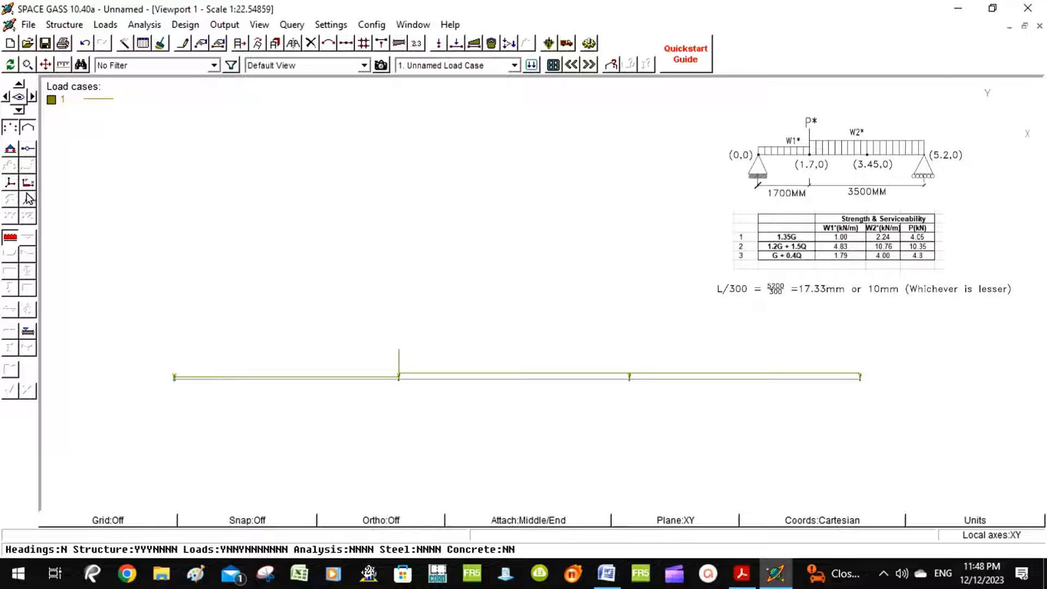
pyautogui.click(29, 200)
pyautogui.click(89, 289)
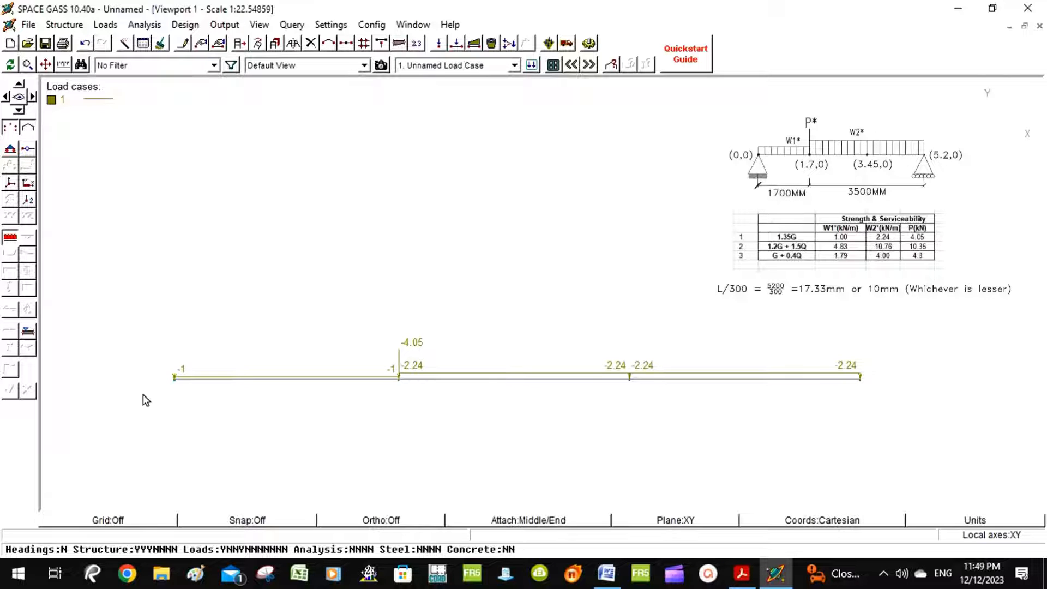
# Apply a distributed Y force of -4.83 kN/m in load case 2 to the leftmost member.
pyautogui.rightClick(268, 380)
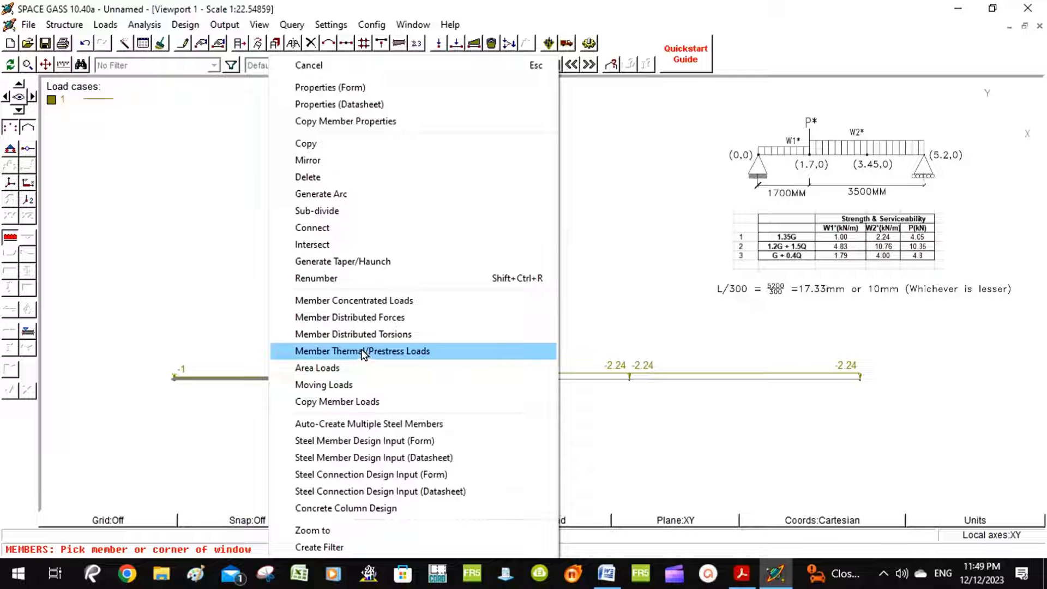
pyautogui.click(385, 318)
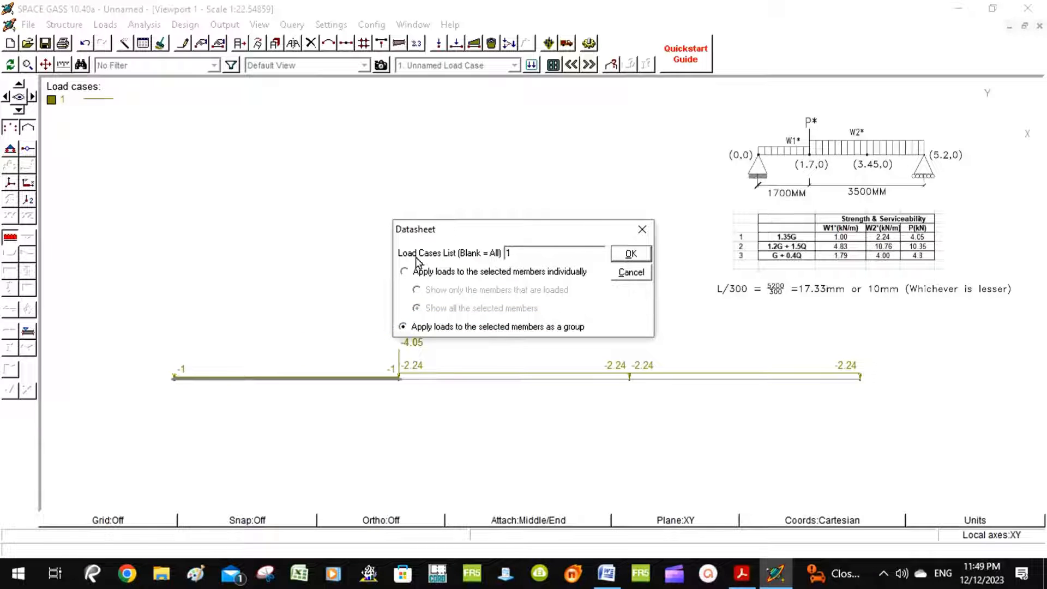
pyautogui.click(516, 252)
pyautogui.press('BackSpace')
pyautogui.write('2')
pyautogui.click(631, 255)
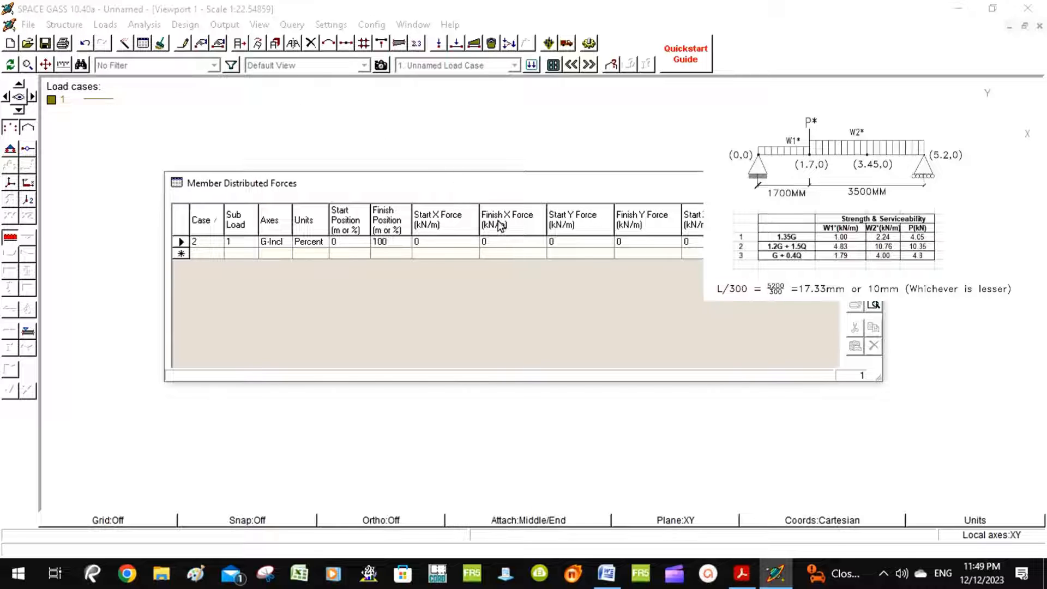
pyautogui.click(490, 243)
pyautogui.write('-')
pyautogui.click(640, 243)
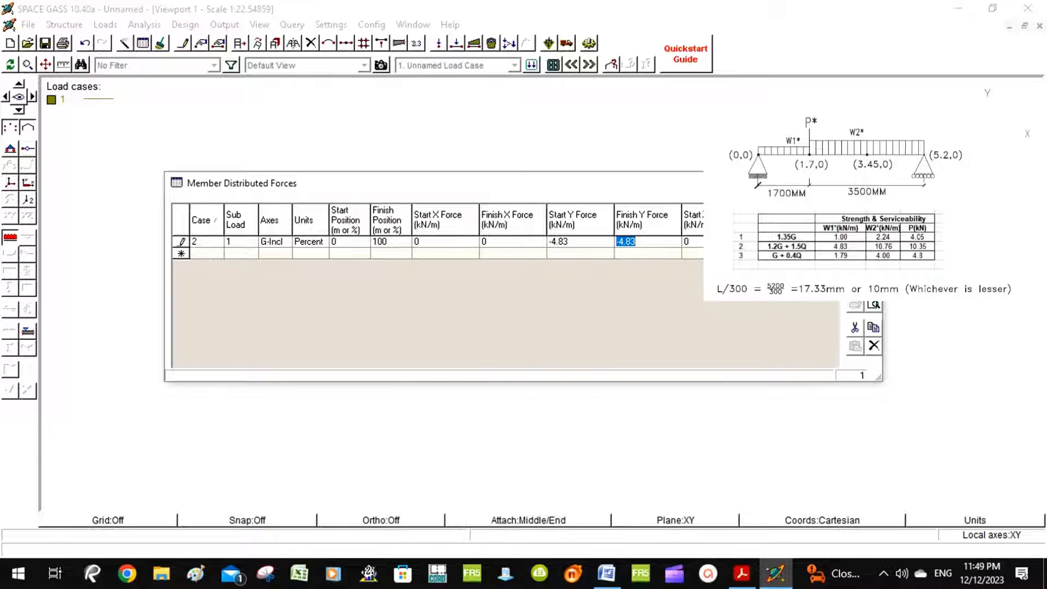
pyautogui.click(864, 212)
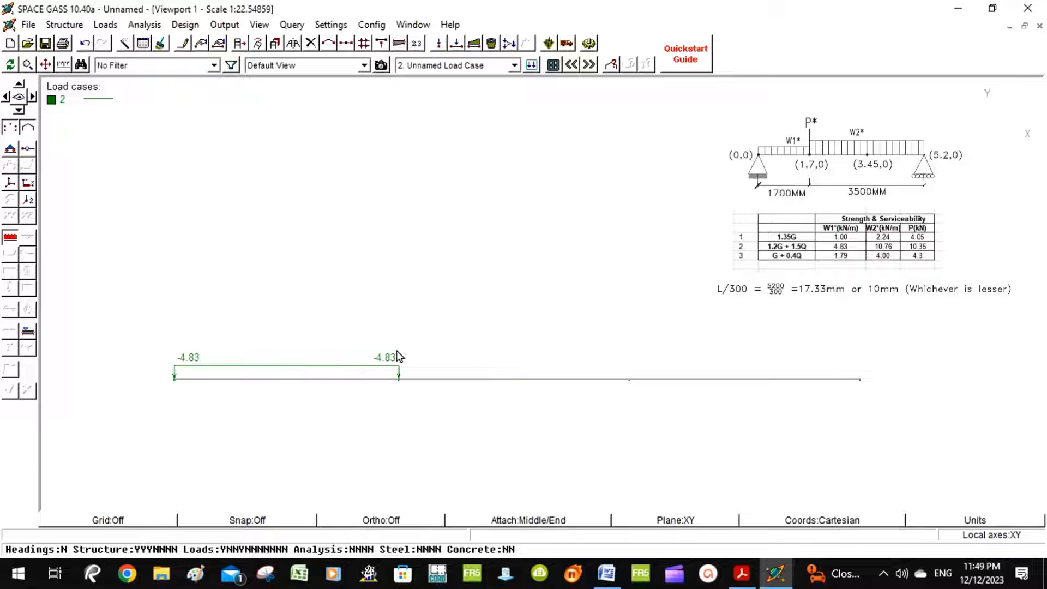
# Apply a distributed Y force of -10.76 kN/m in load case 2 to the two members between X 1.7 m and 5.2 m.
pyautogui.click(448, 379)
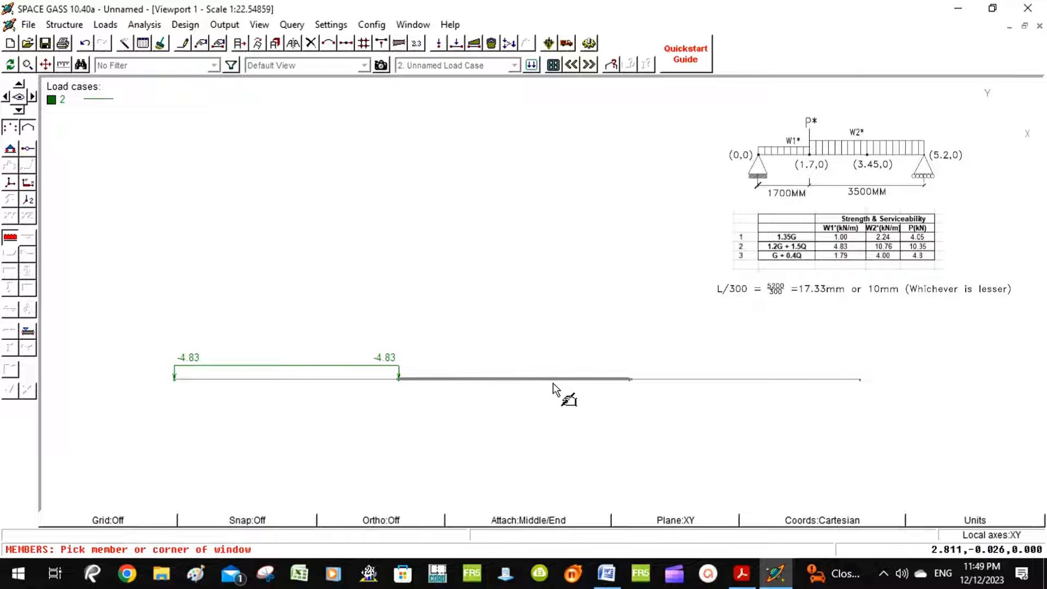
pyautogui.click(683, 379)
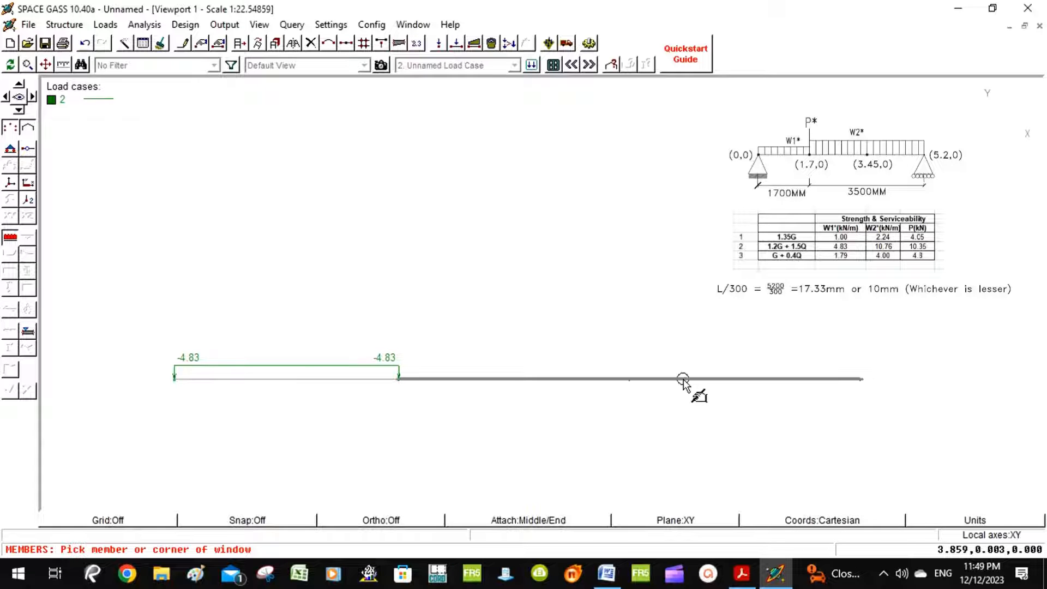
pyautogui.rightClick(684, 381)
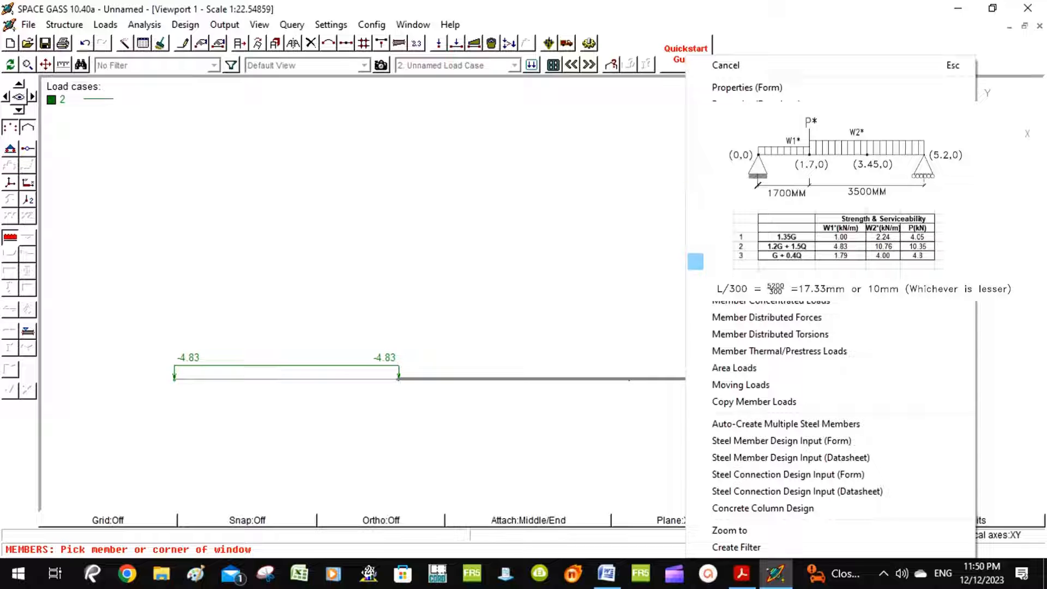
pyautogui.click(755, 320)
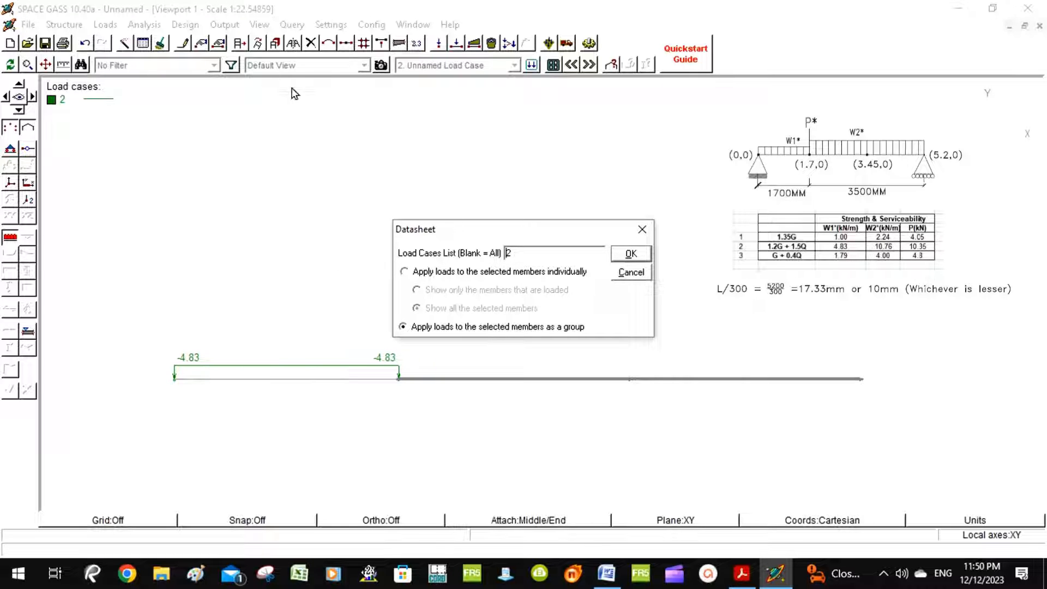
pyautogui.click(631, 254)
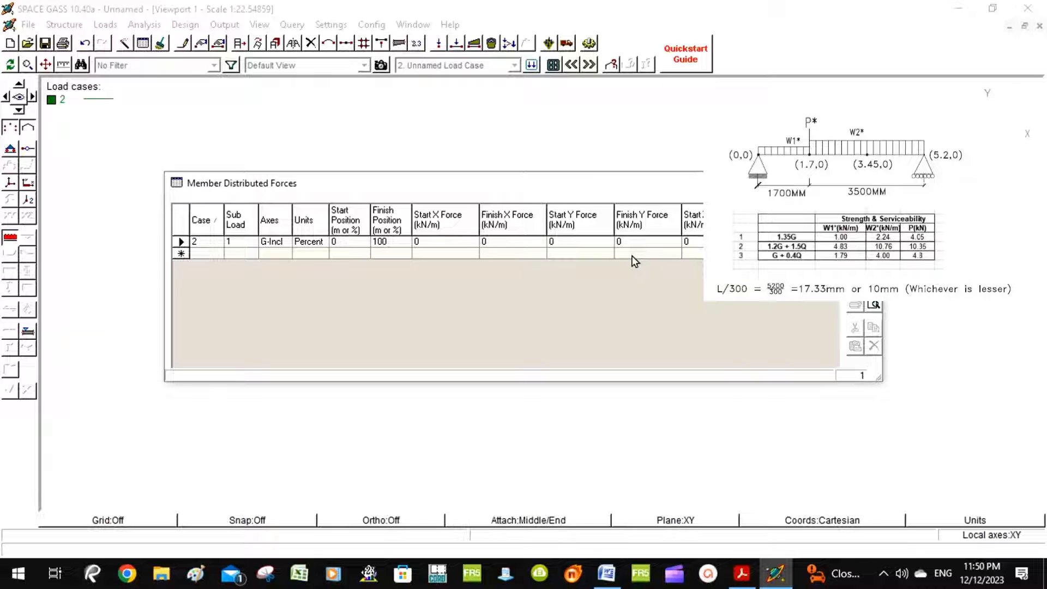
pyautogui.click(571, 243)
pyautogui.press('BackSpace')
pyautogui.write('-10.76')
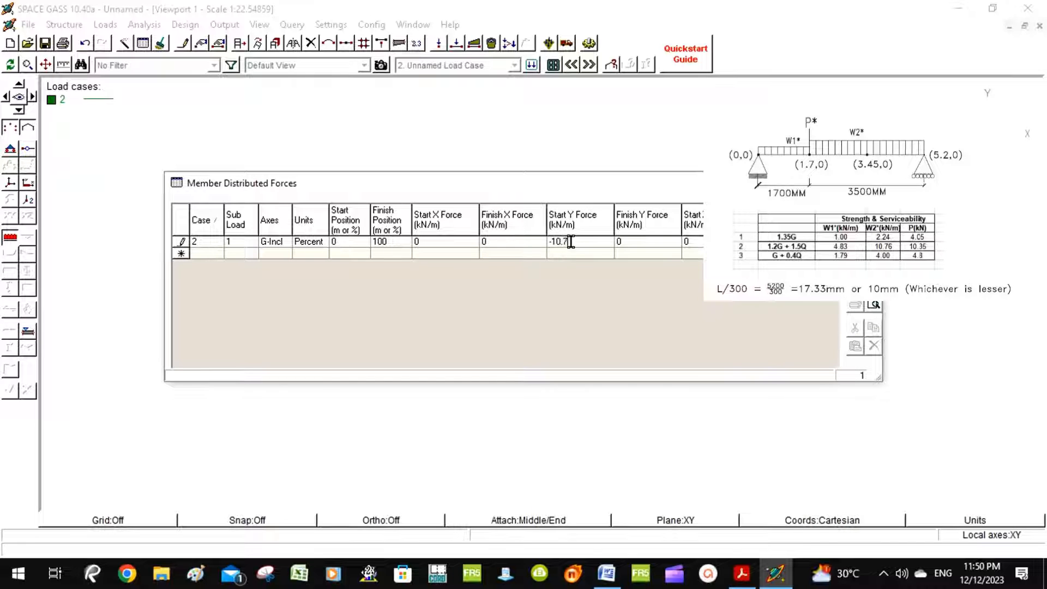
pyautogui.click(633, 243)
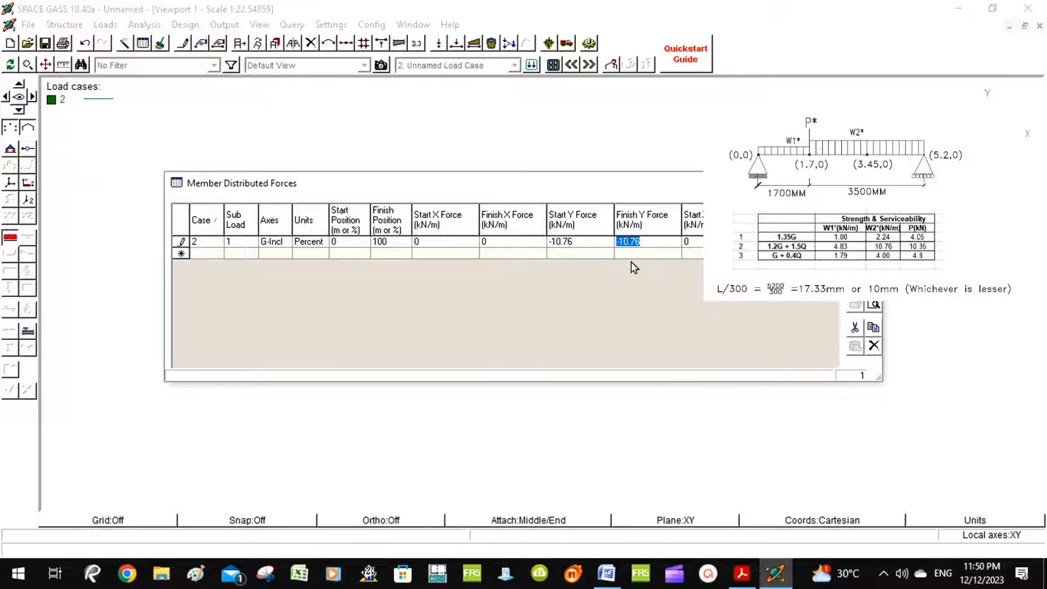
pyautogui.click(864, 212)
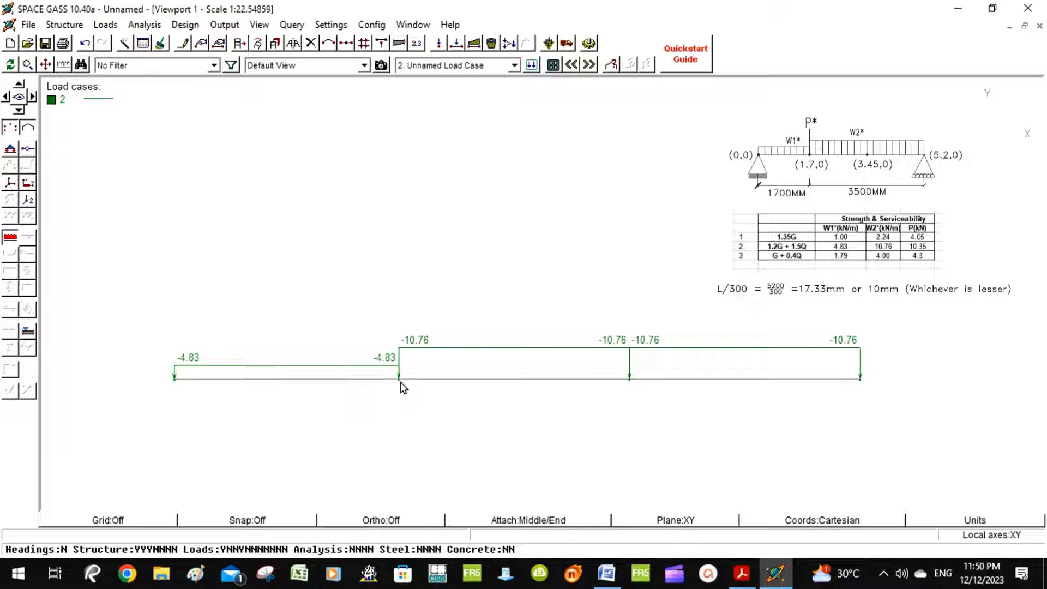
# Apply a node load with a Y force of -10.35 kN in load case 2 to the node at X 1.7 m.
pyautogui.click(400, 382)
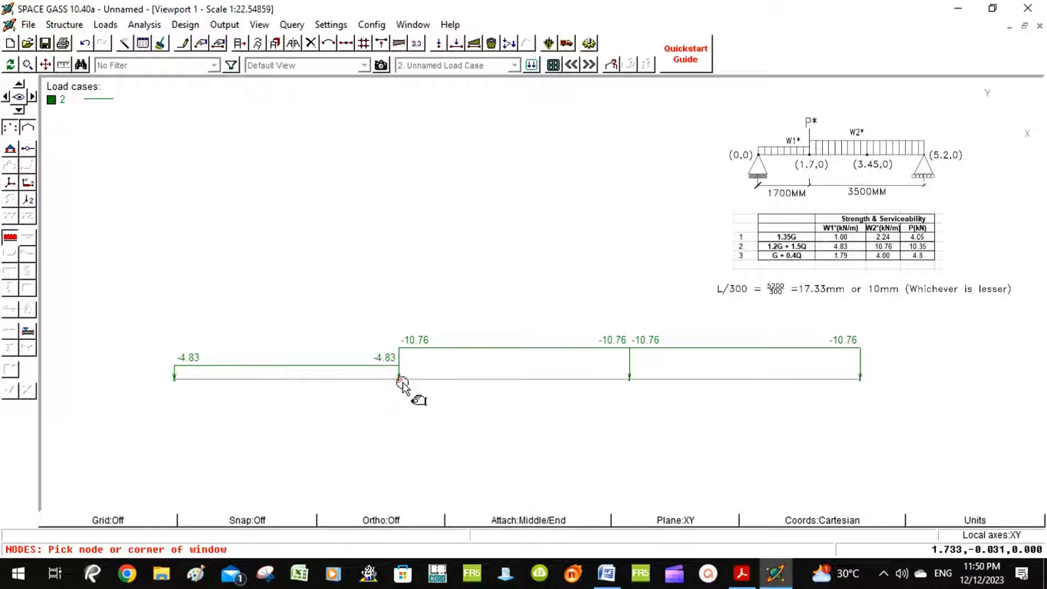
pyautogui.rightClick(400, 382)
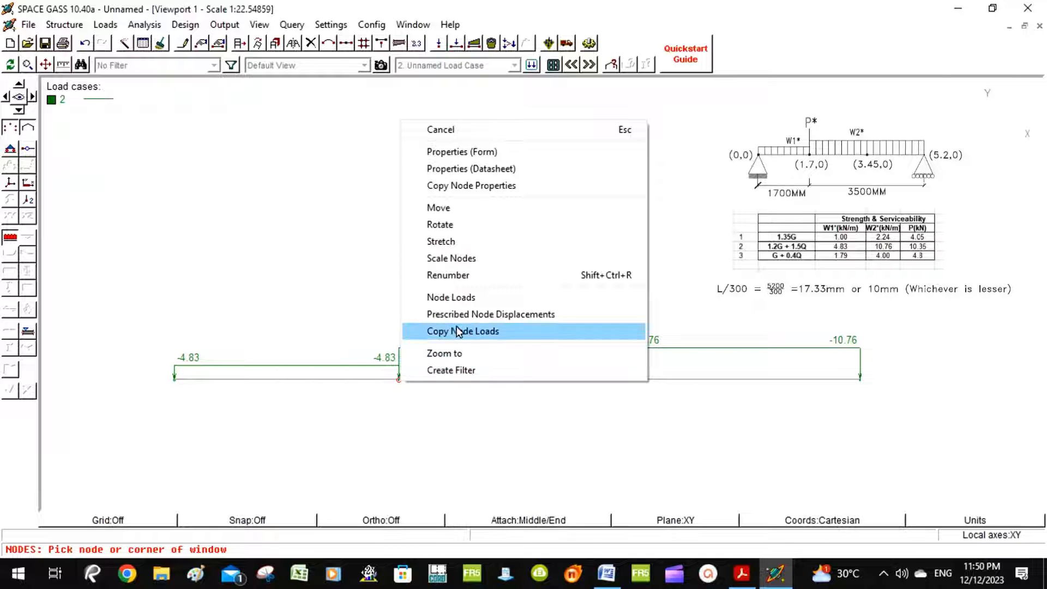
pyautogui.click(460, 297)
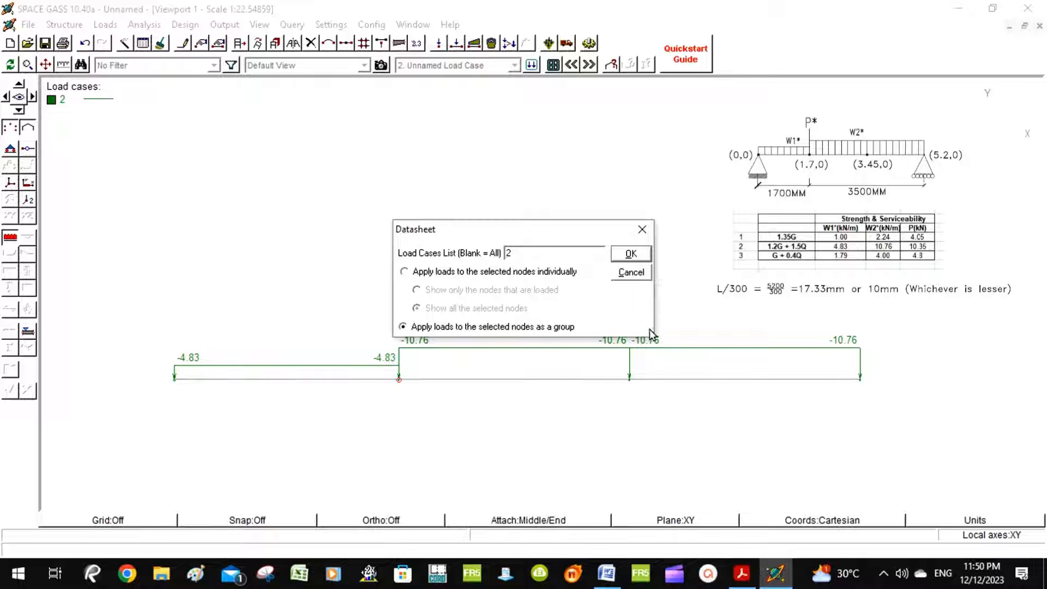
pyautogui.click(630, 254)
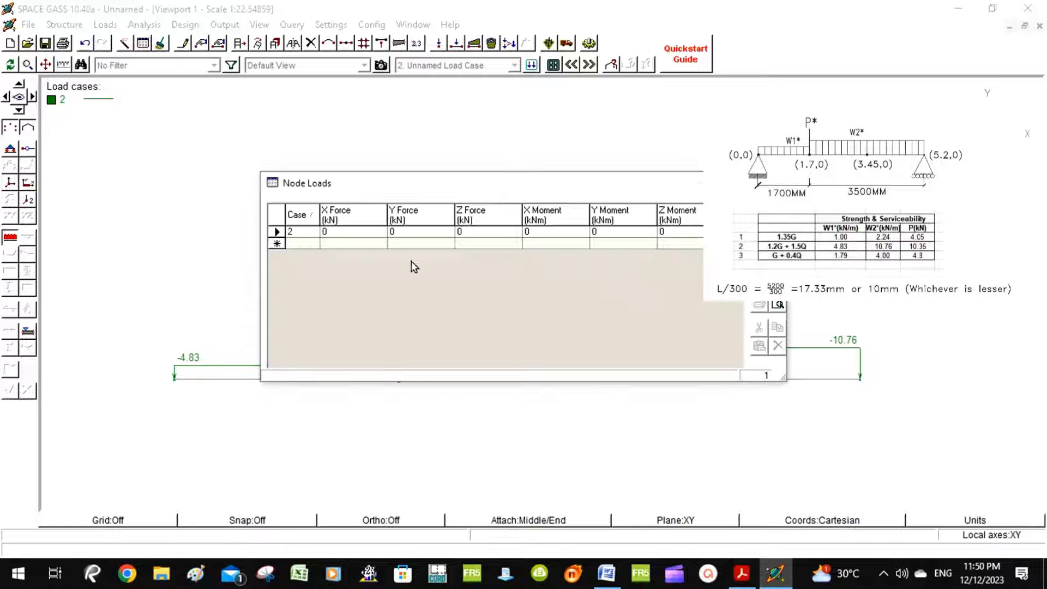
pyautogui.click(407, 233)
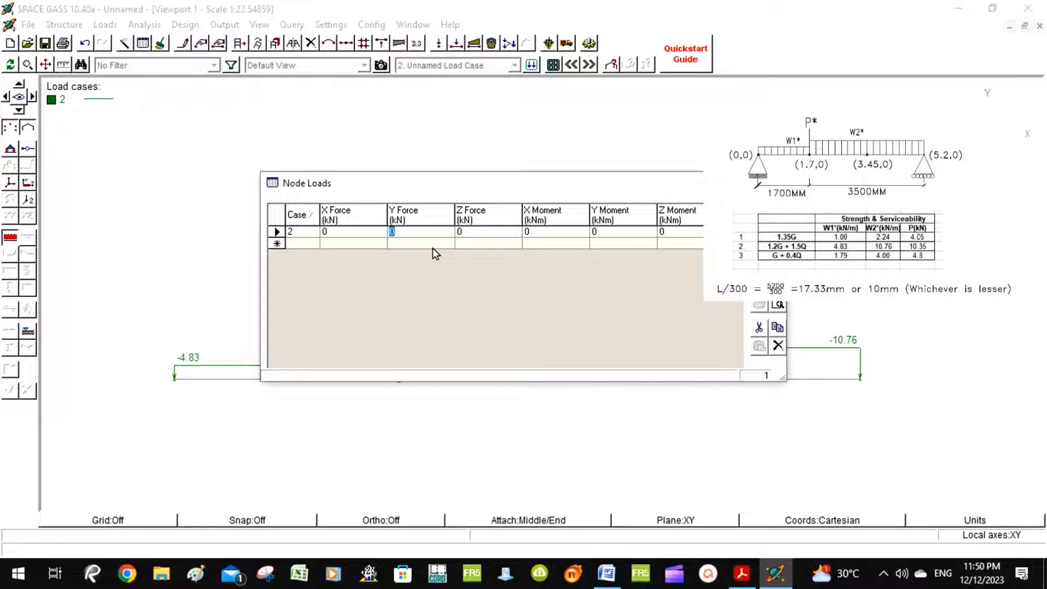
pyautogui.write('-10.35')
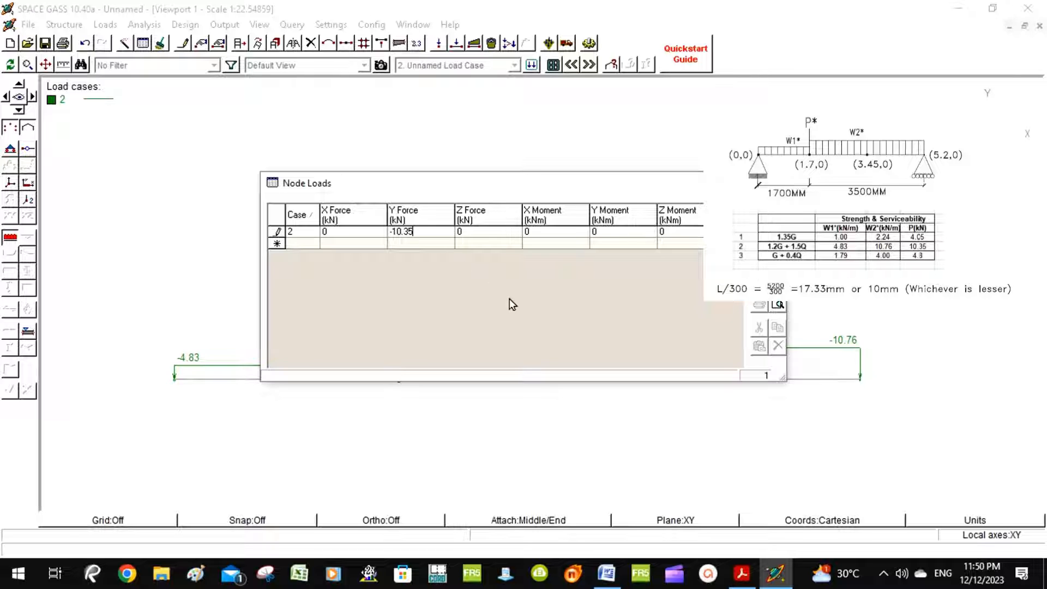
pyautogui.click(768, 211)
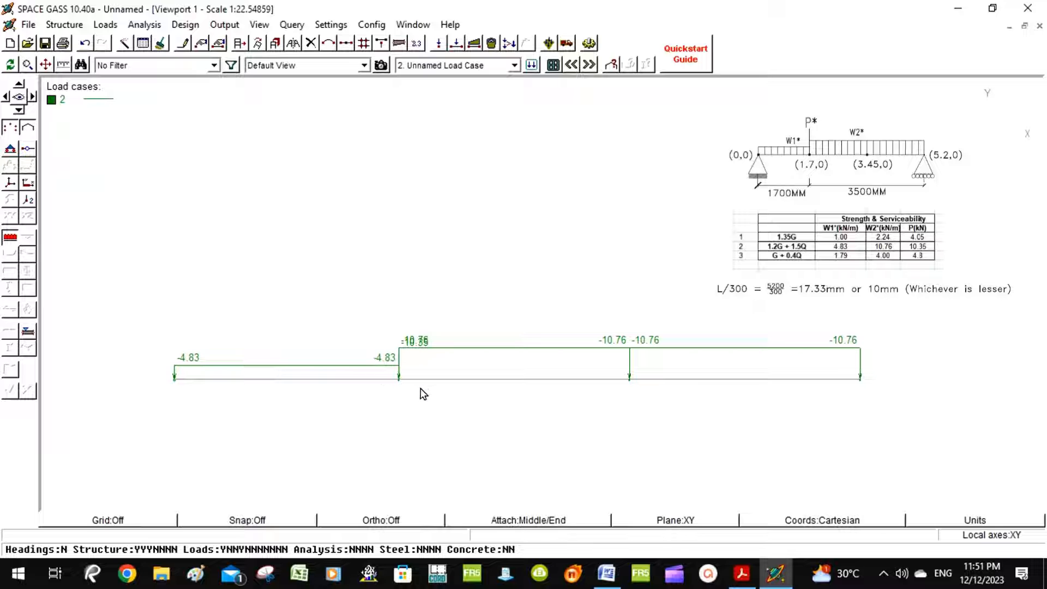
# Apply a distributed Y force of -1.79 kN/m in load case 3 to the member between X 0 and 1.7 m.
pyautogui.click(251, 378)
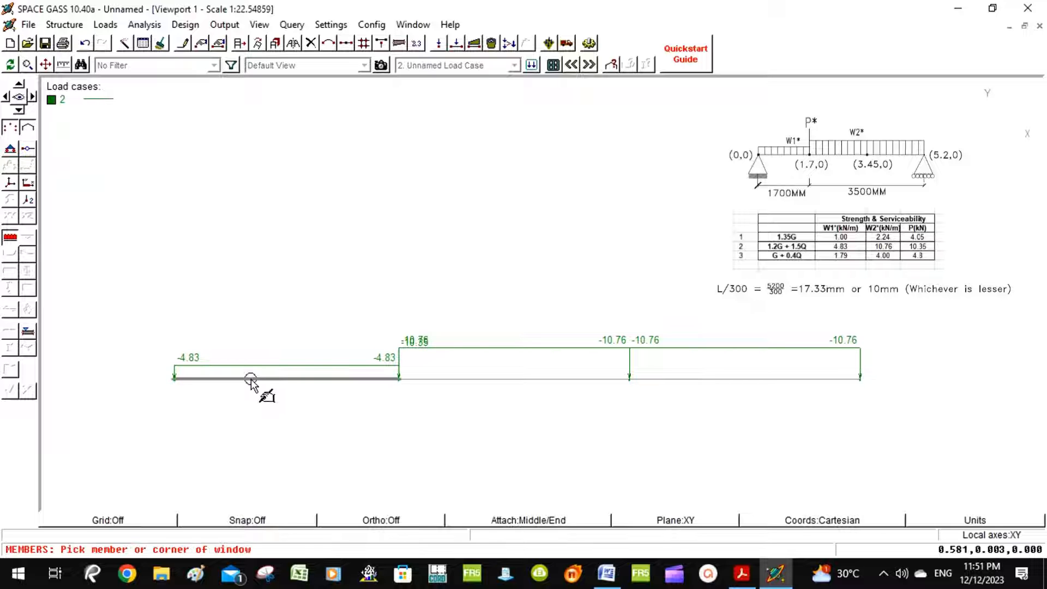
pyautogui.rightClick(255, 376)
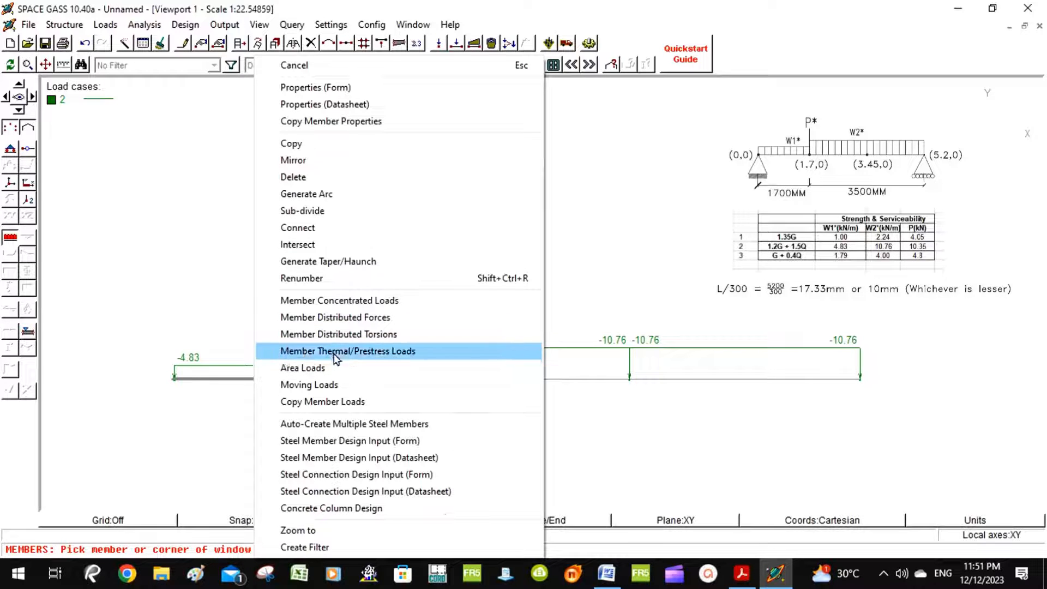
pyautogui.click(338, 318)
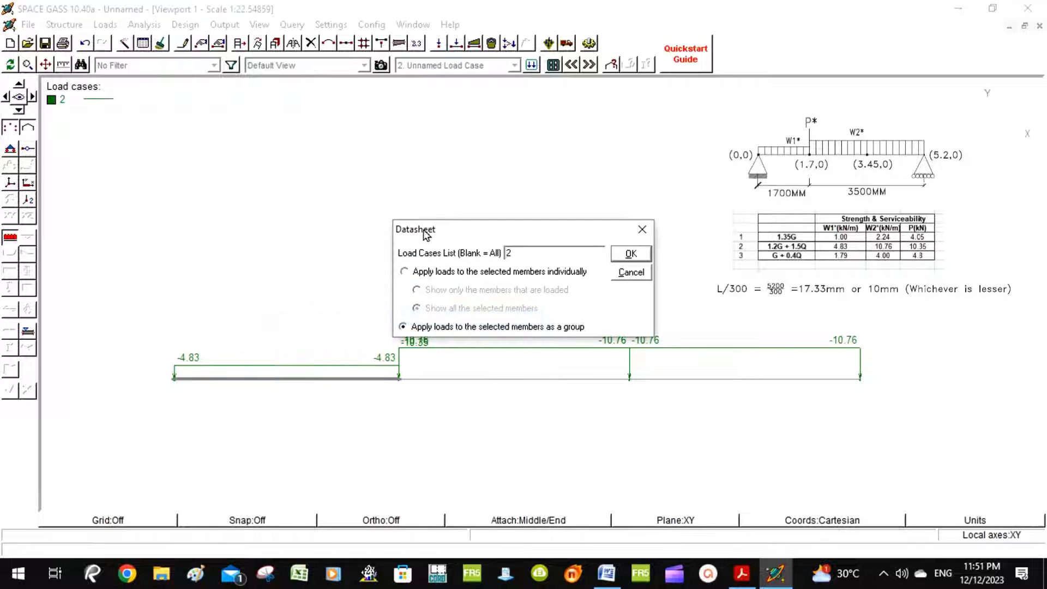
pyautogui.click(519, 255)
pyautogui.write('3')
pyautogui.click(631, 254)
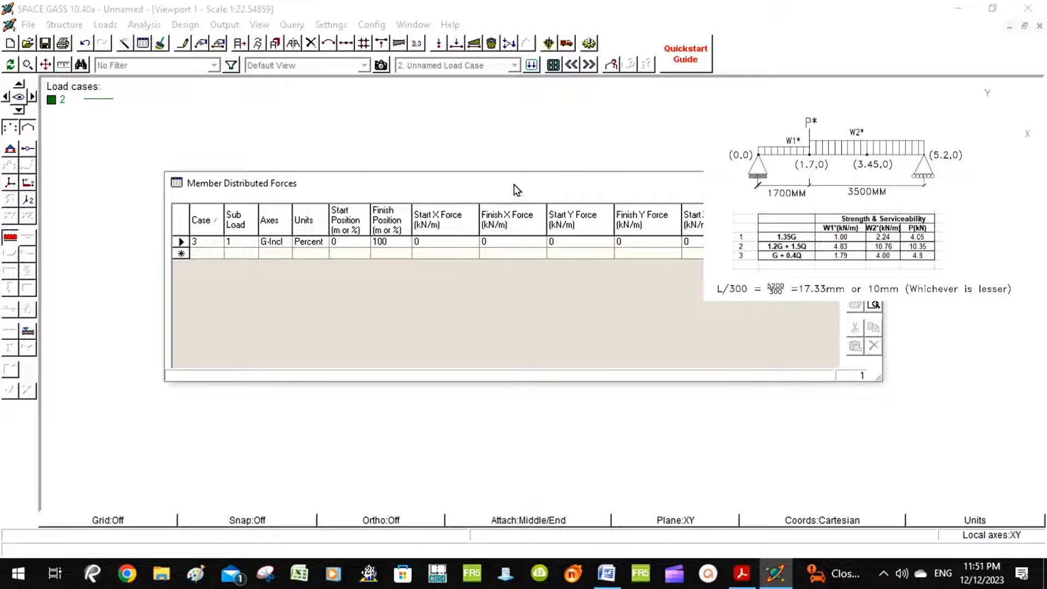
pyautogui.click(558, 243)
pyautogui.write('-1.79')
pyautogui.click(641, 234)
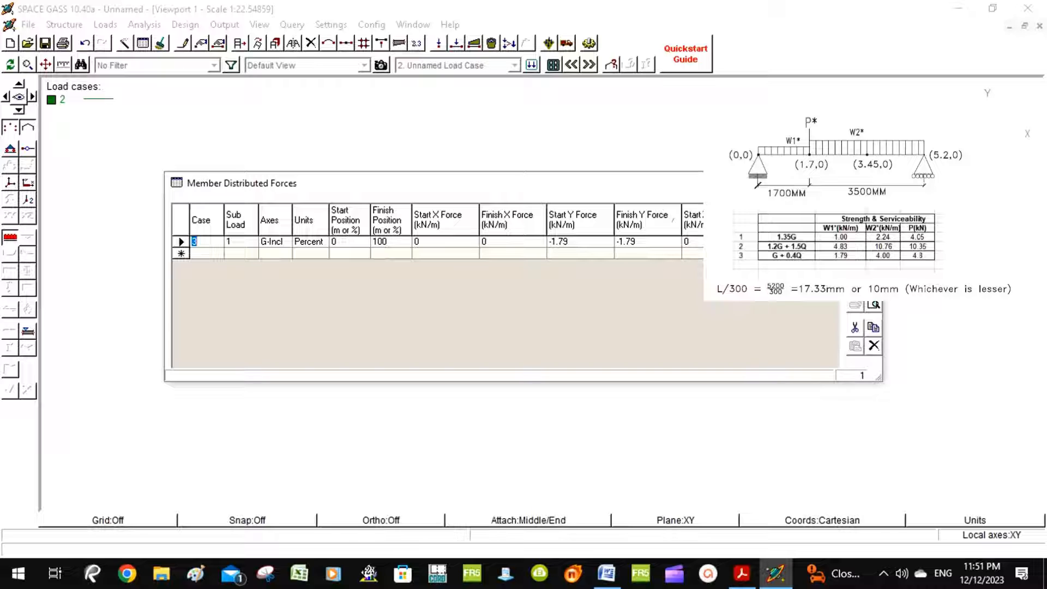
pyautogui.click(864, 211)
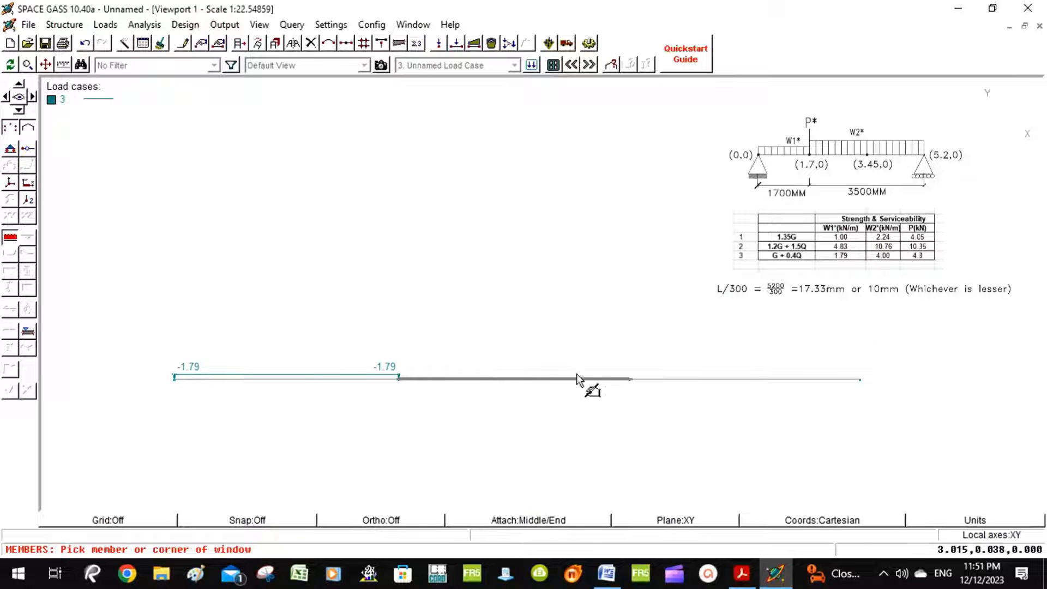
# Apply a distributed Y force of -4 kN/m in load case 3 to the two members between X 1.7 m and 5.2 m.
pyautogui.rightClick(637, 382)
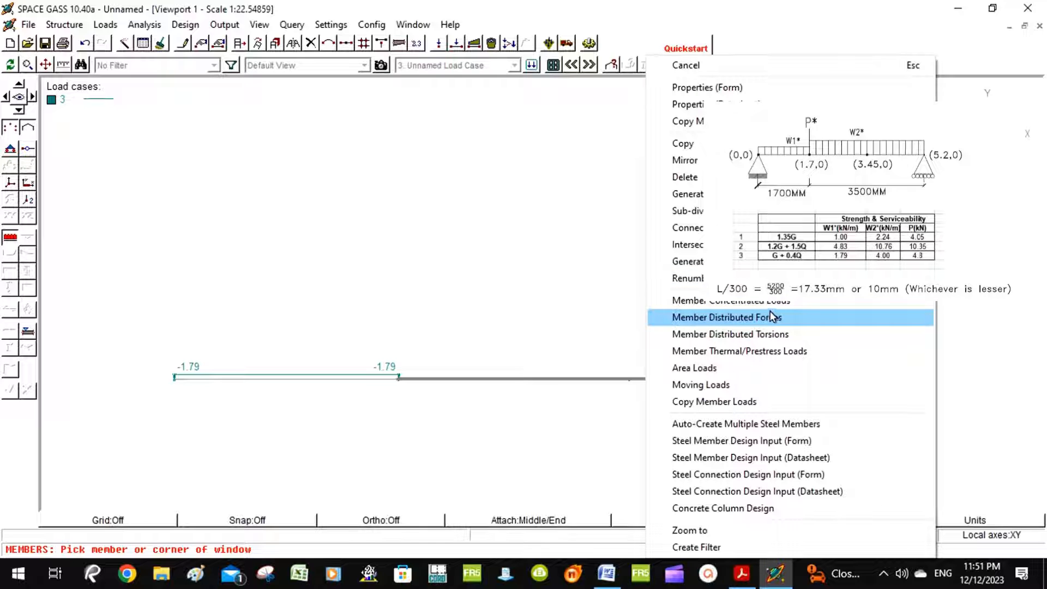
pyautogui.click(752, 317)
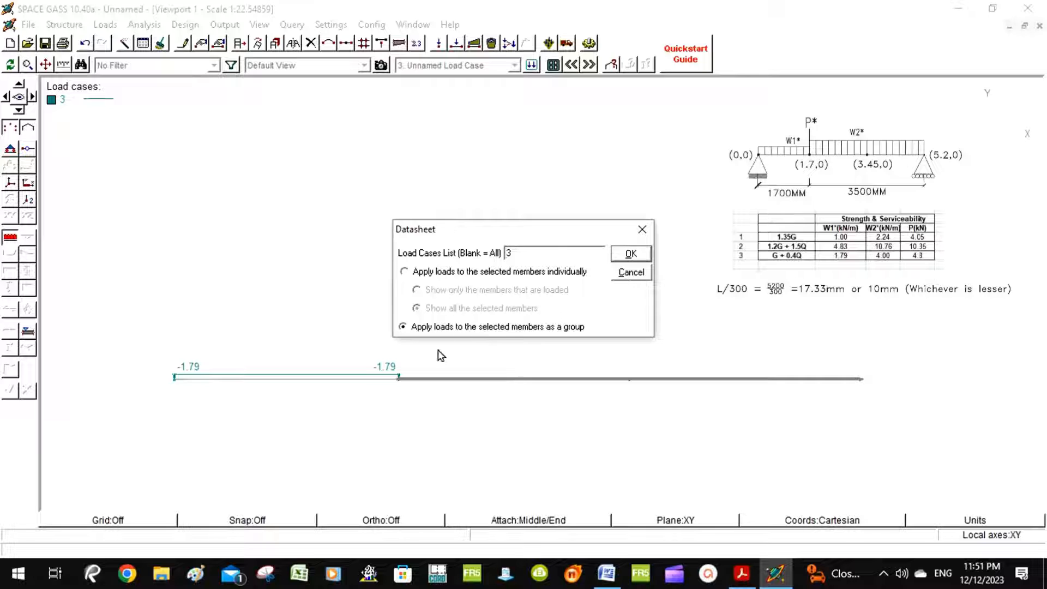
pyautogui.click(620, 256)
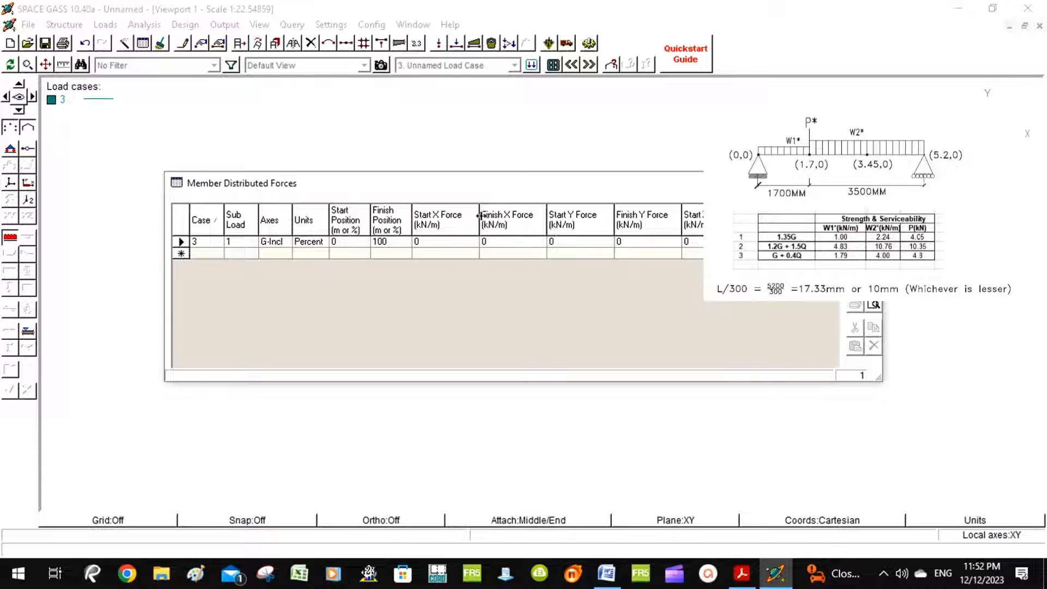
pyautogui.click(565, 243)
pyautogui.write('-4')
pyautogui.click(631, 242)
pyautogui.click(864, 212)
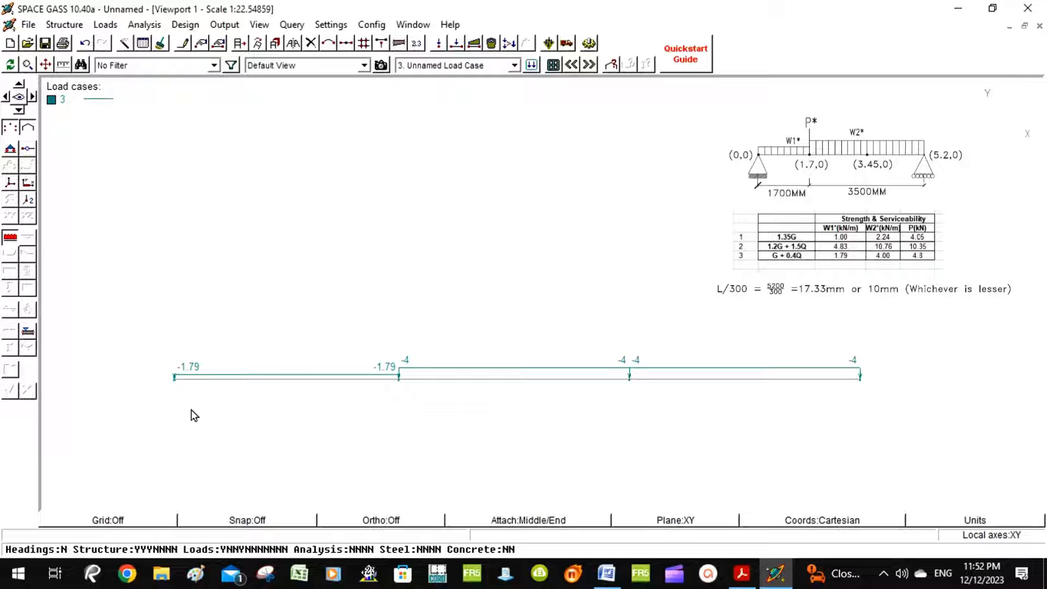
# Apply a node load with a Y force of -4.8 kN in load case 3 to the node at X 1.7 m.
pyautogui.click(400, 381)
pyautogui.rightClick(399, 381)
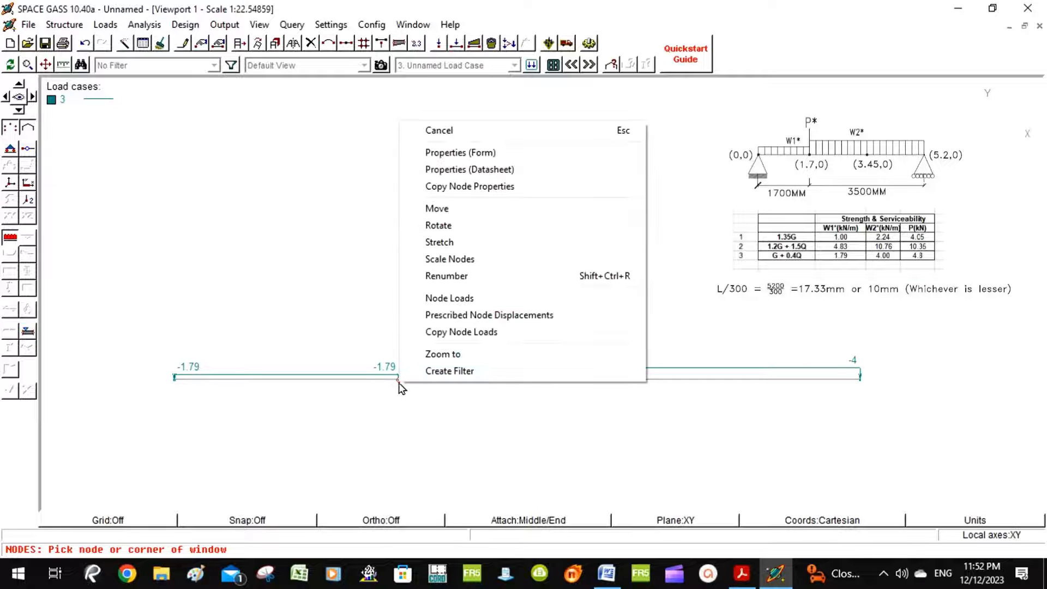
pyautogui.click(425, 298)
pyautogui.click(425, 298)
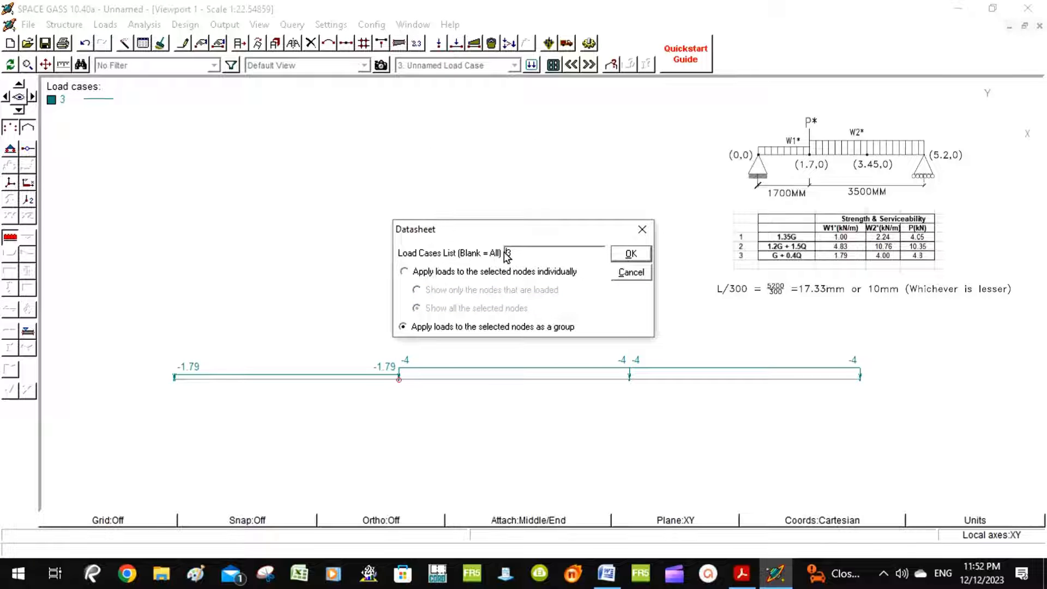
pyautogui.click(631, 256)
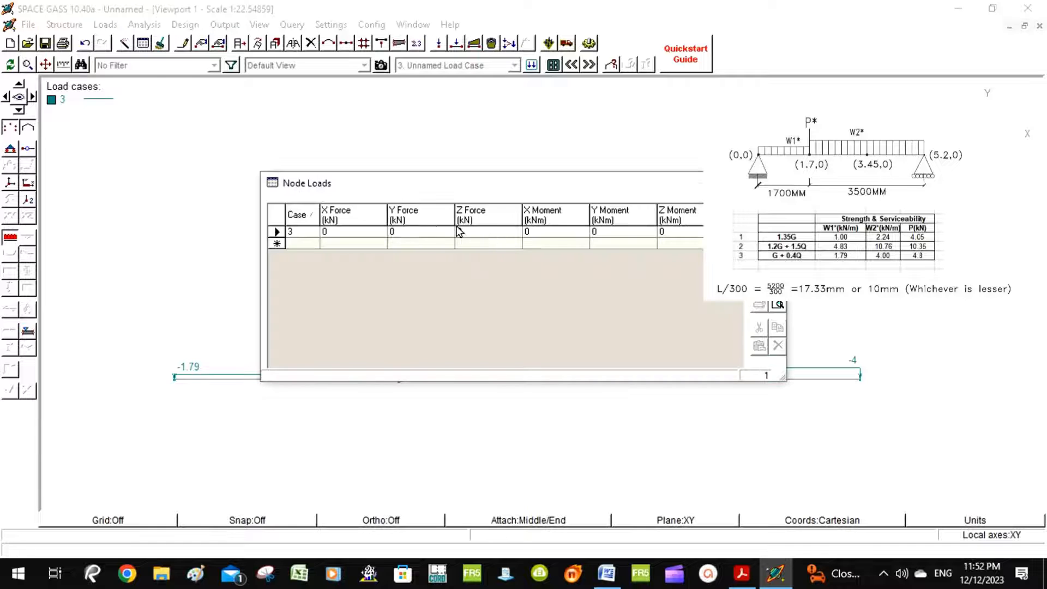
pyautogui.click(407, 232)
pyautogui.write('-4.8')
pyautogui.click(768, 211)
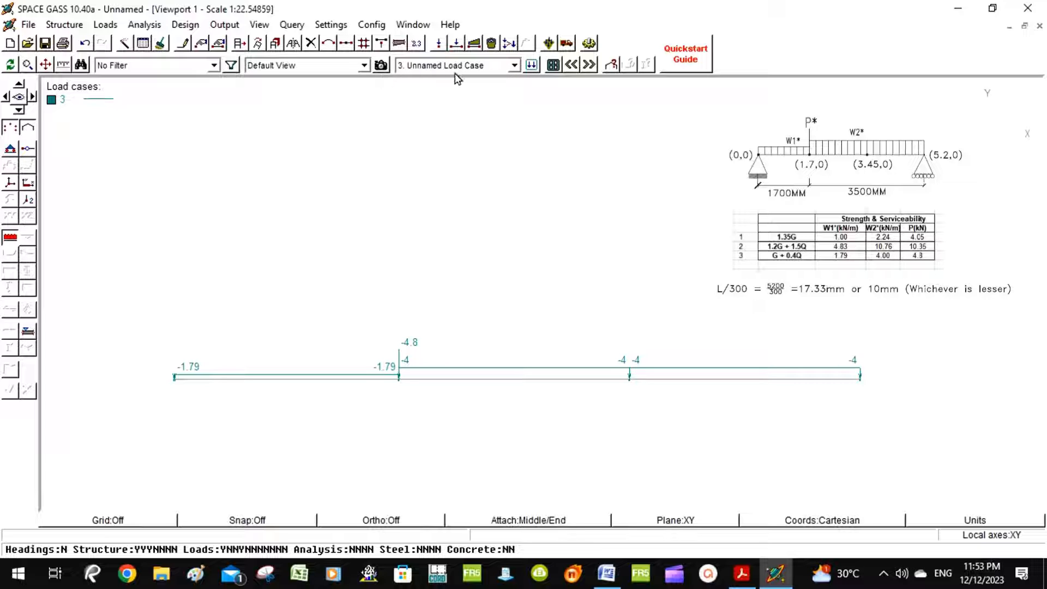
pyautogui.click(470, 69)
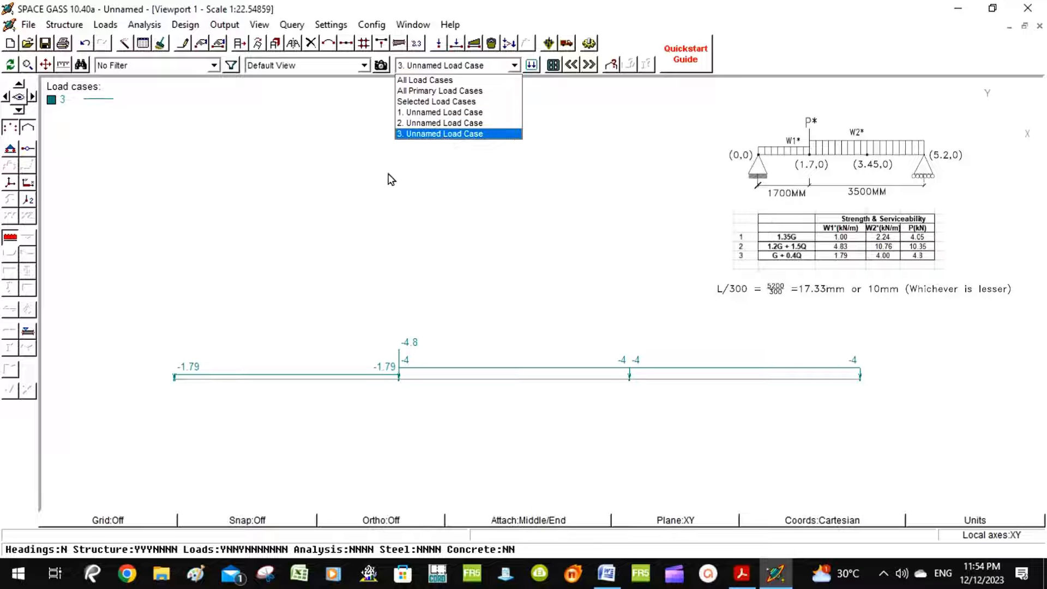
pyautogui.click(320, 282)
pyautogui.click(317, 276)
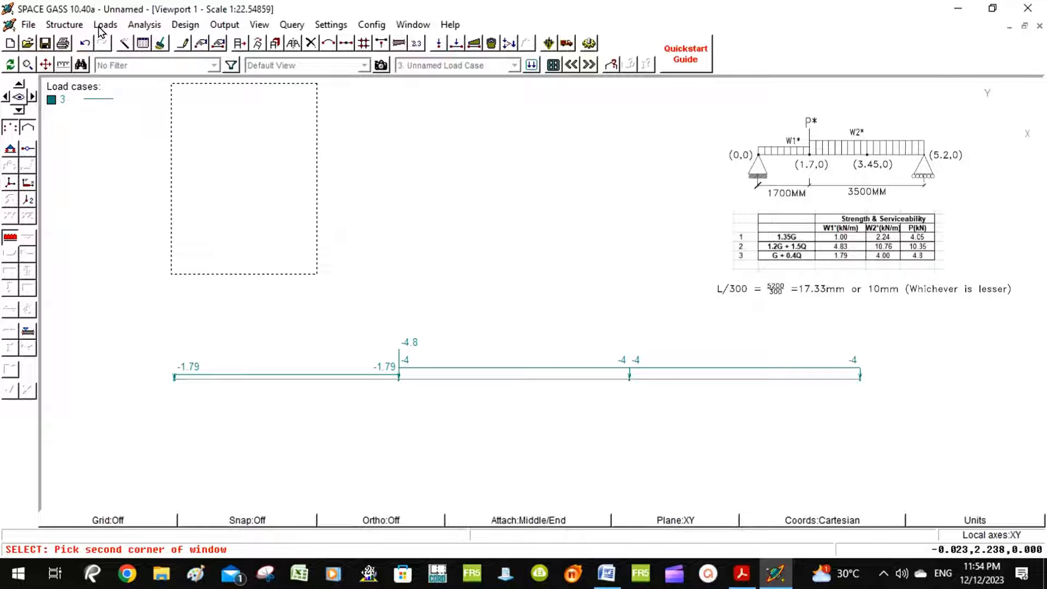
pyautogui.press('Escape')
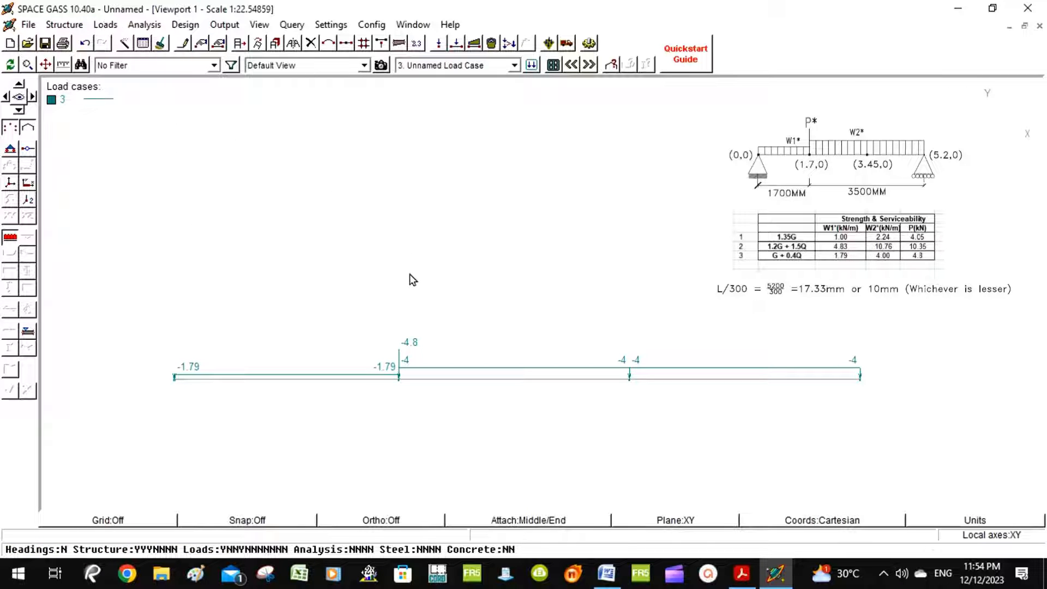
pyautogui.click(81, 32)
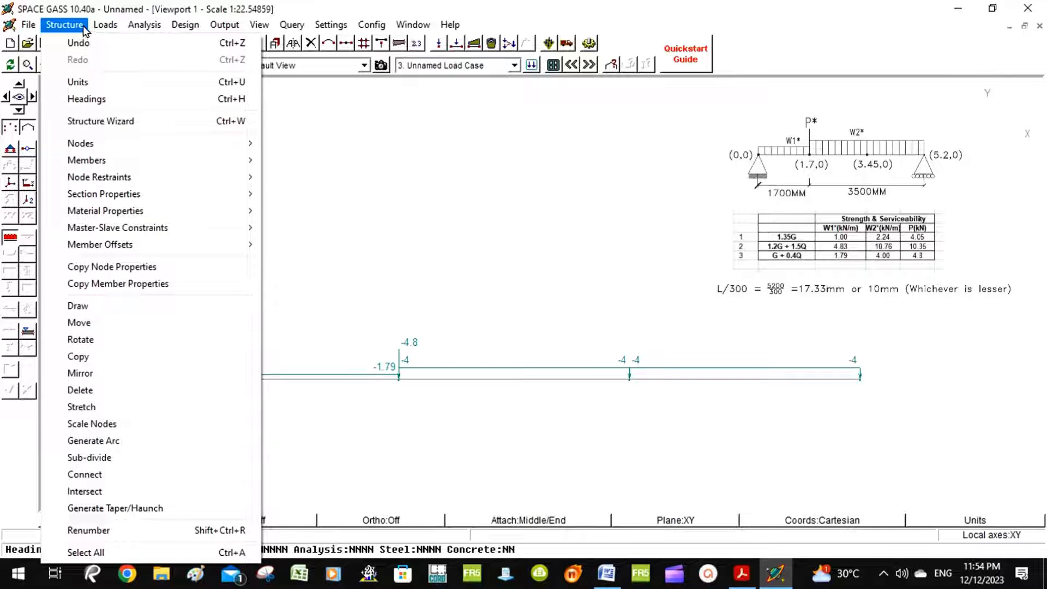
pyautogui.moveTo(105, 24)
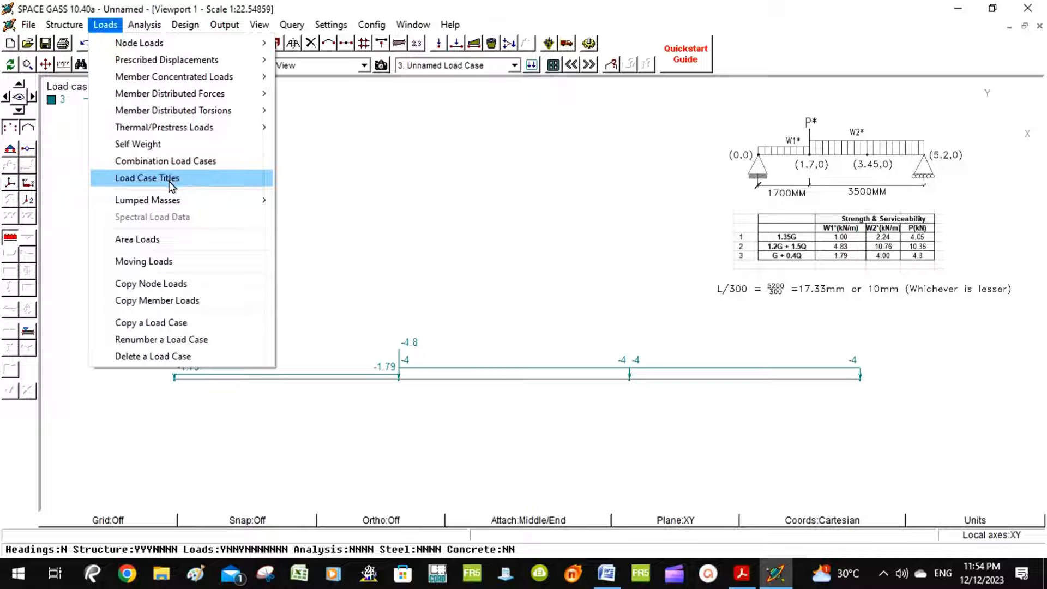
pyautogui.moveTo(173, 131)
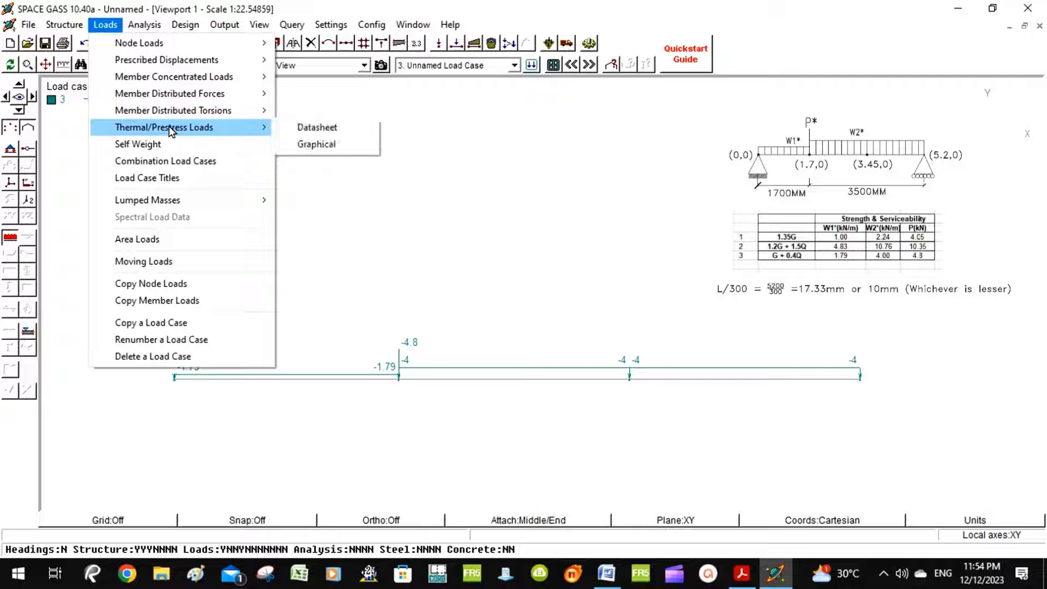
# Title load case 1 as "1.35G" in the load case titles.
pyautogui.click(163, 178)
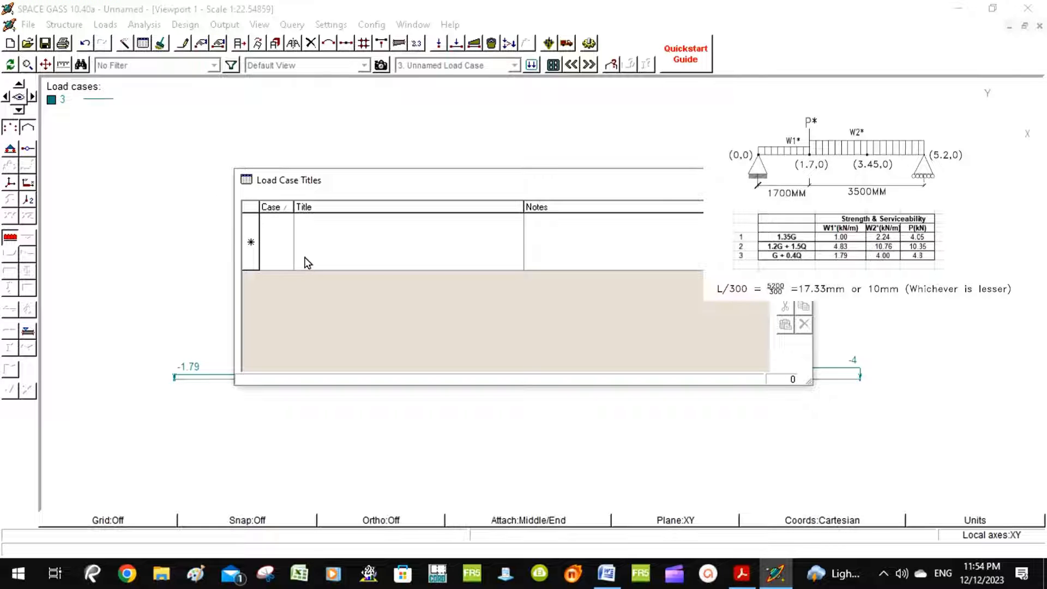
pyautogui.write('1')
pyautogui.click(313, 220)
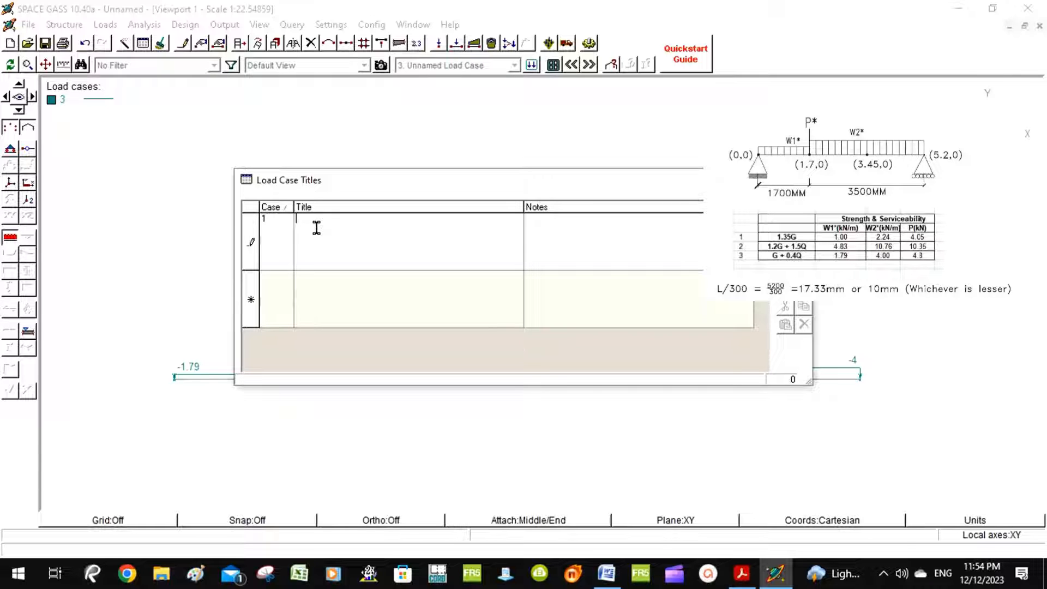
pyautogui.write('1.35G')
# Add the title "1.2G+ 1.5Q" for load case 2.
pyautogui.click(278, 296)
pyautogui.write('2')
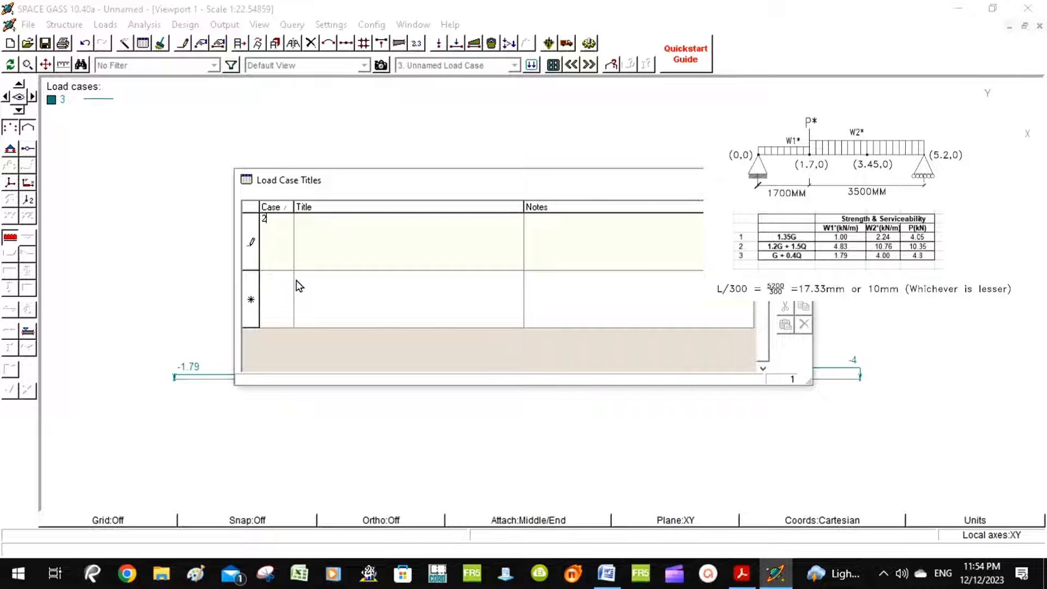
pyautogui.click(312, 225)
pyautogui.write('1.2G+ 1.5Q')
pyautogui.hotkey('shift', 'Home')
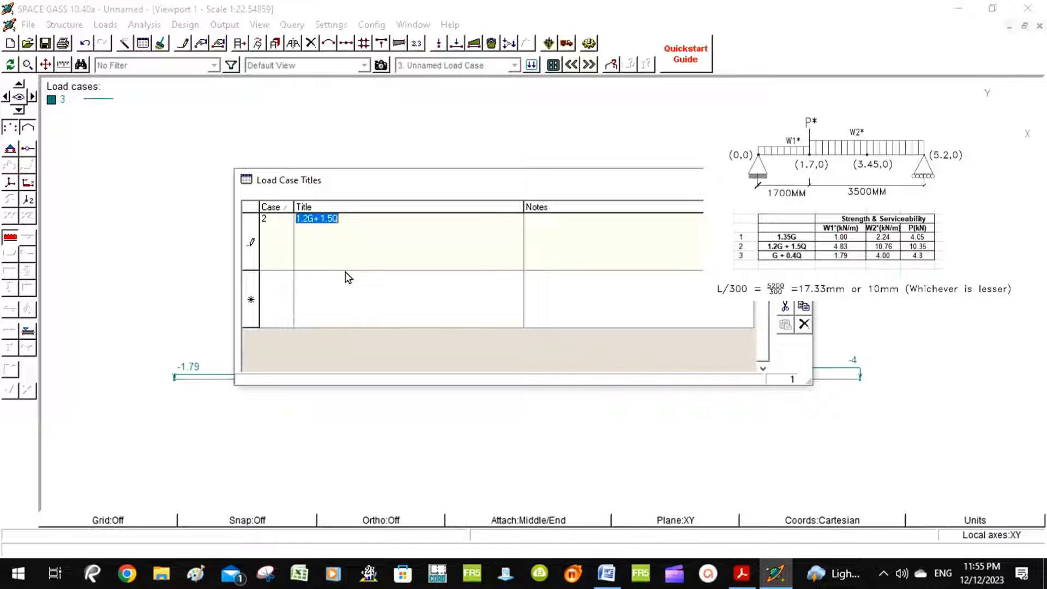
# Add the title "G + 0.4Q" for load case 3 and save the load case titles.
pyautogui.click(281, 294)
pyautogui.write('3')
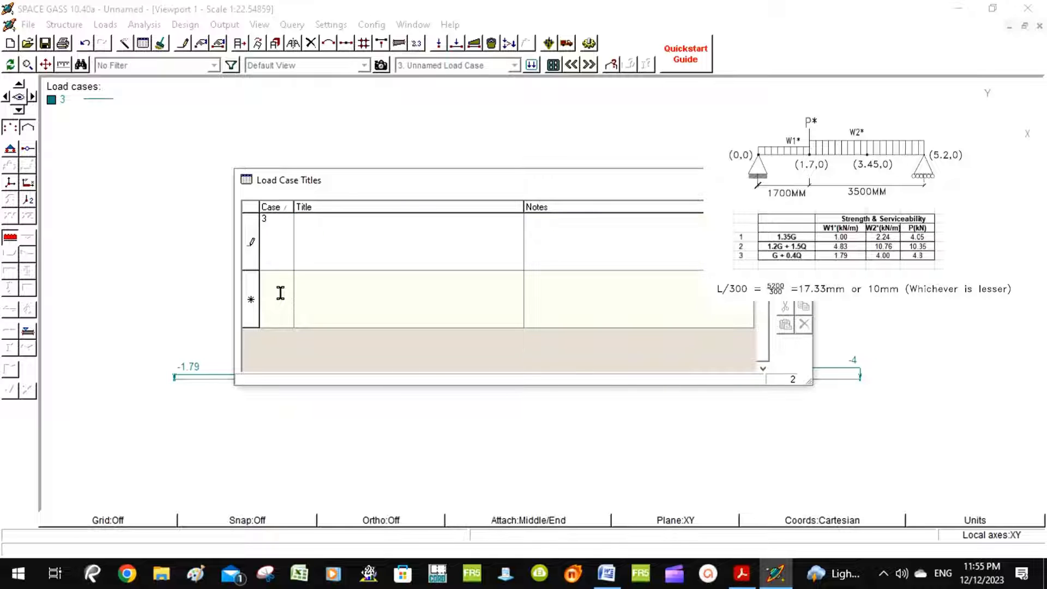
pyautogui.click(330, 227)
pyautogui.hotkey('ctrl', 'a')
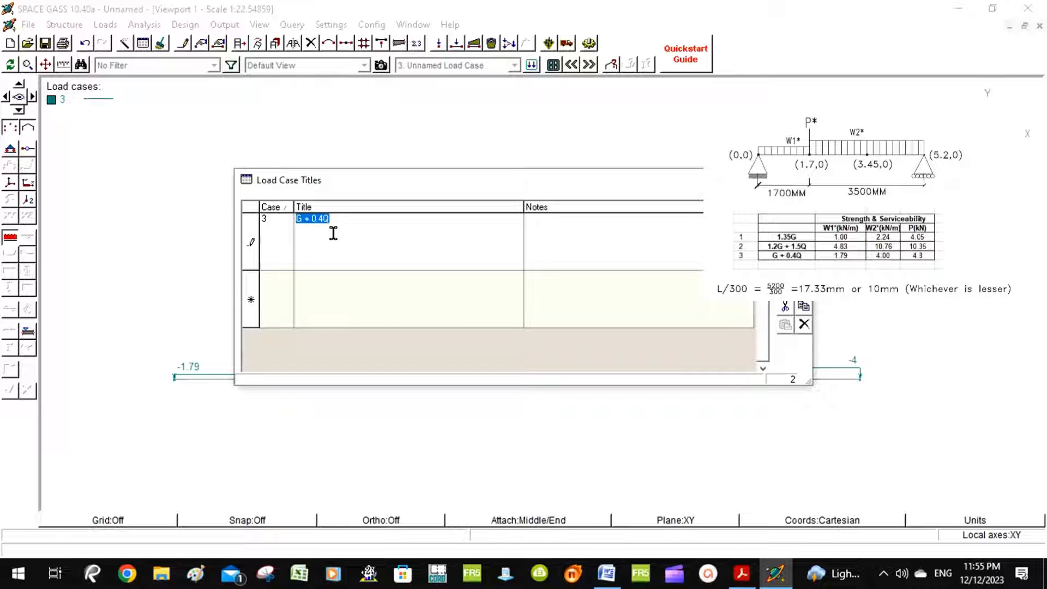
pyautogui.scroll(2, 334, 233)
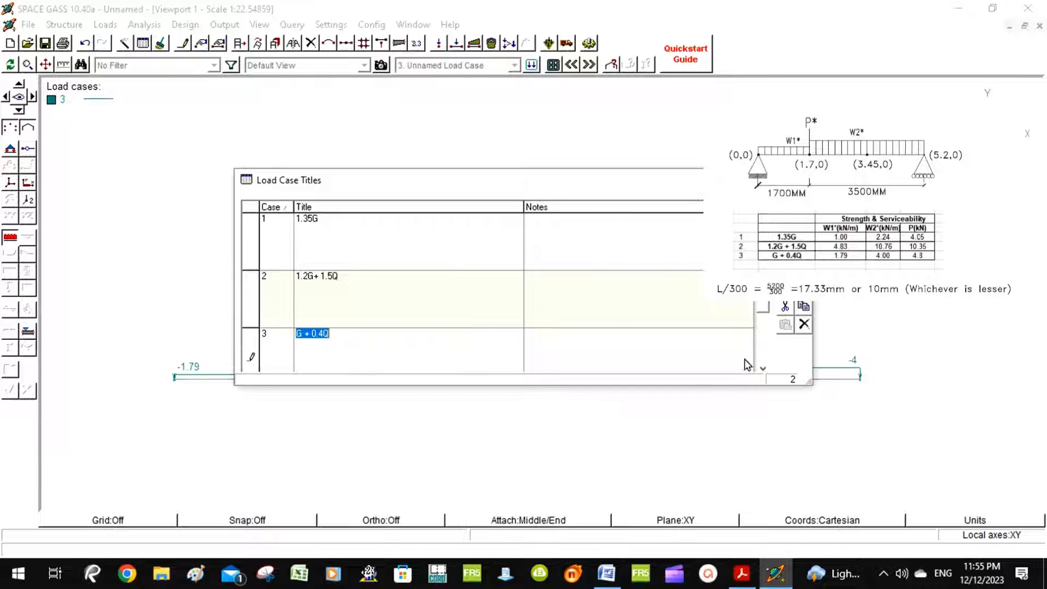
pyautogui.moveTo(763, 245); pyautogui.dragTo(763, 295)
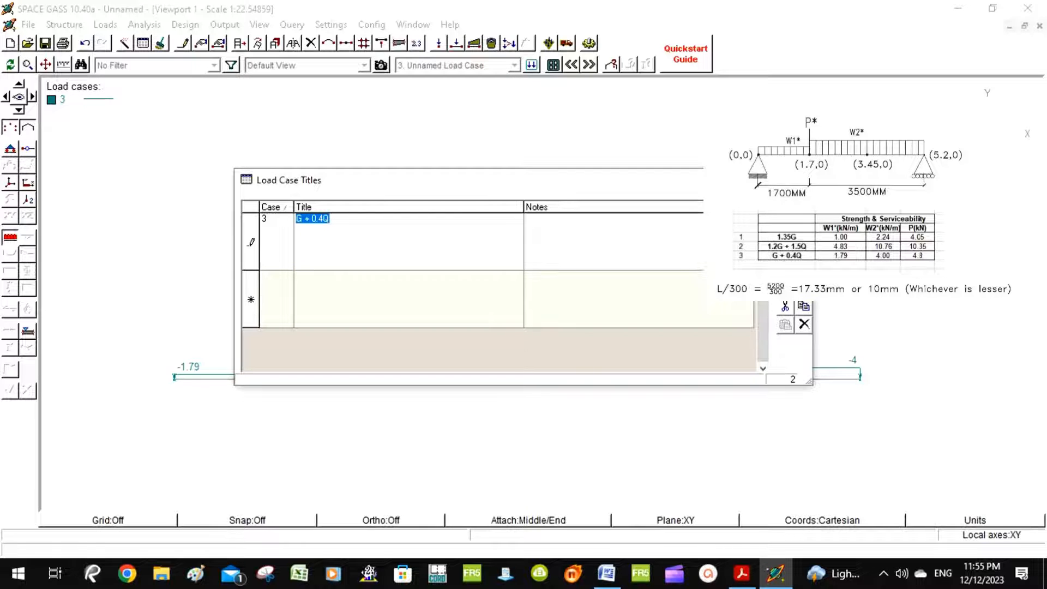
pyautogui.press('Return')
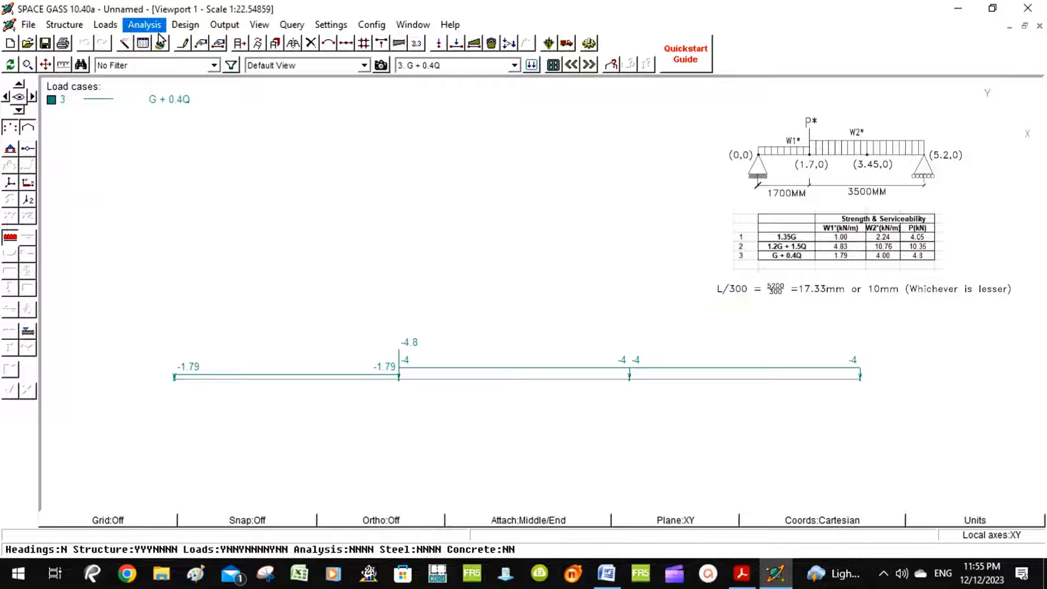
pyautogui.click(429, 66)
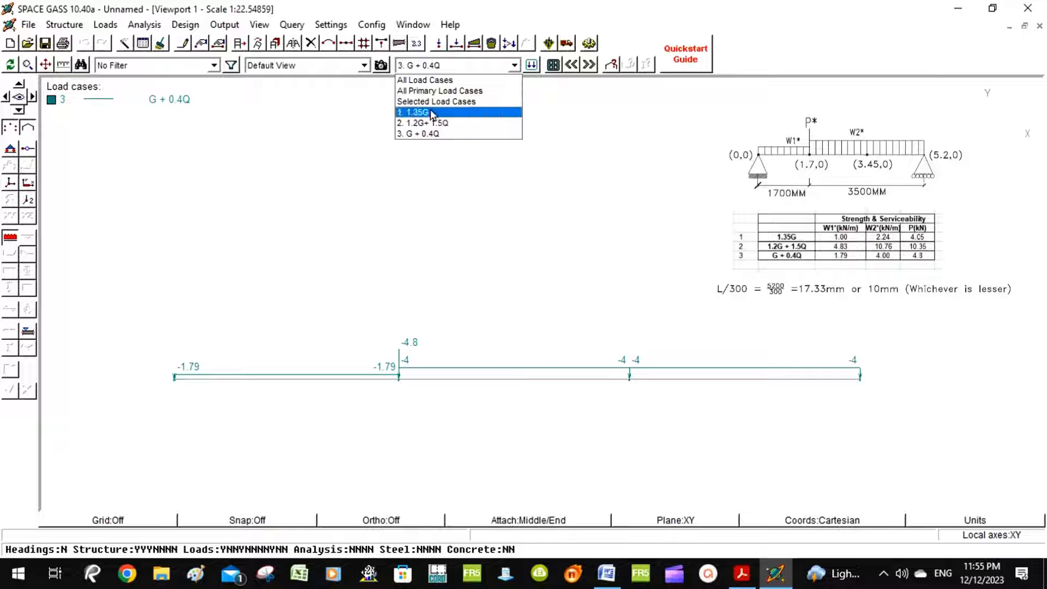
pyautogui.click(452, 134)
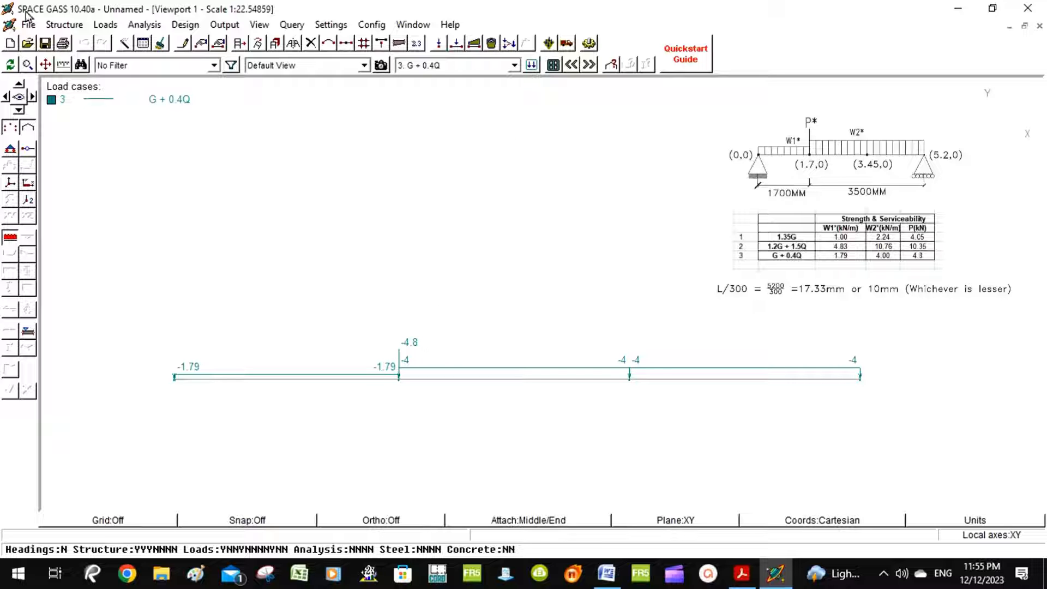
pyautogui.click(194, 384)
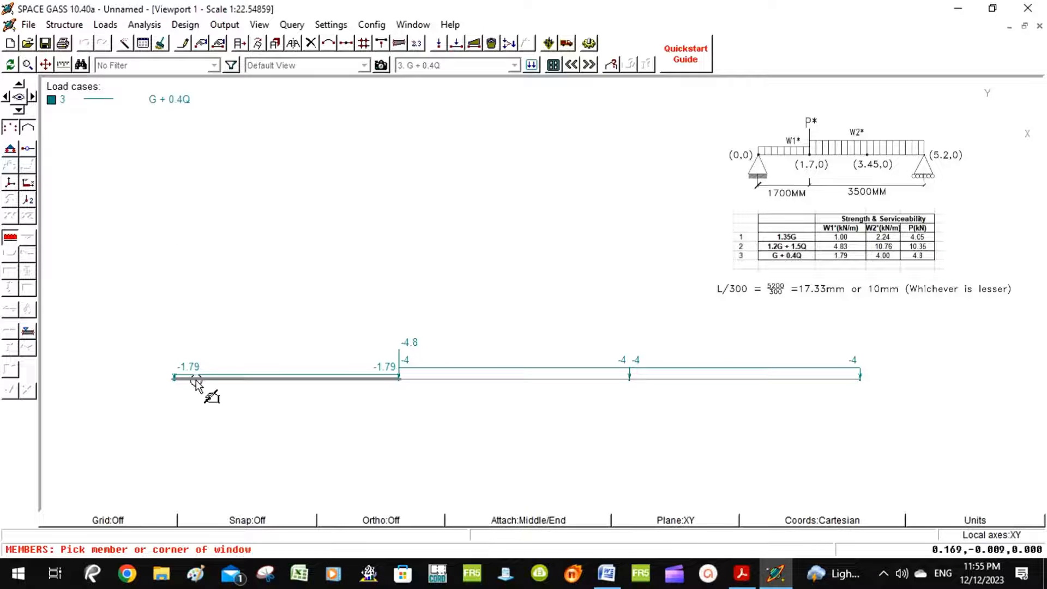
pyautogui.click(437, 379)
pyautogui.click(651, 379)
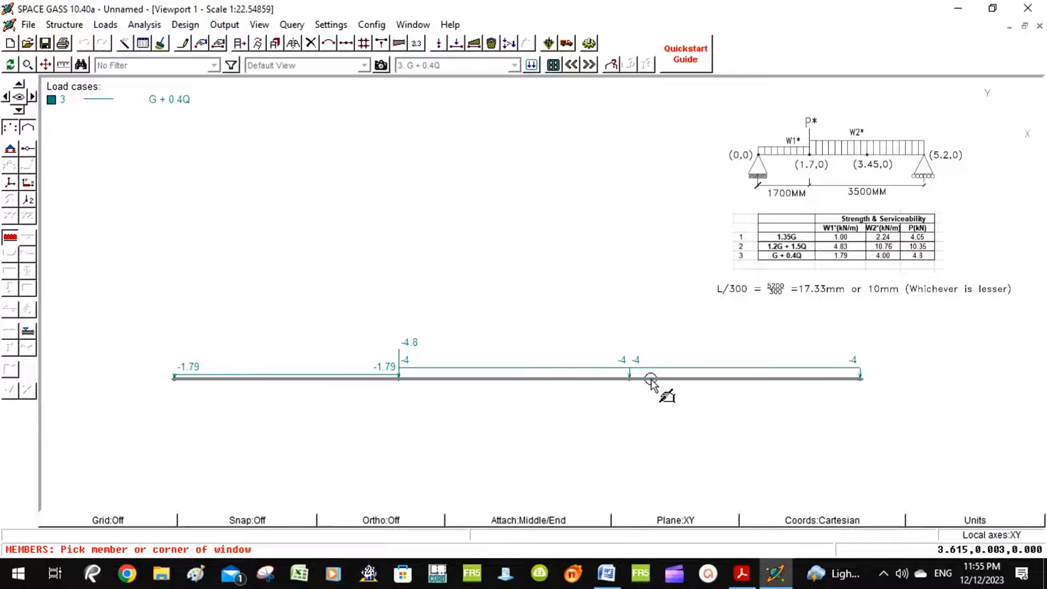
pyautogui.press('Escape')
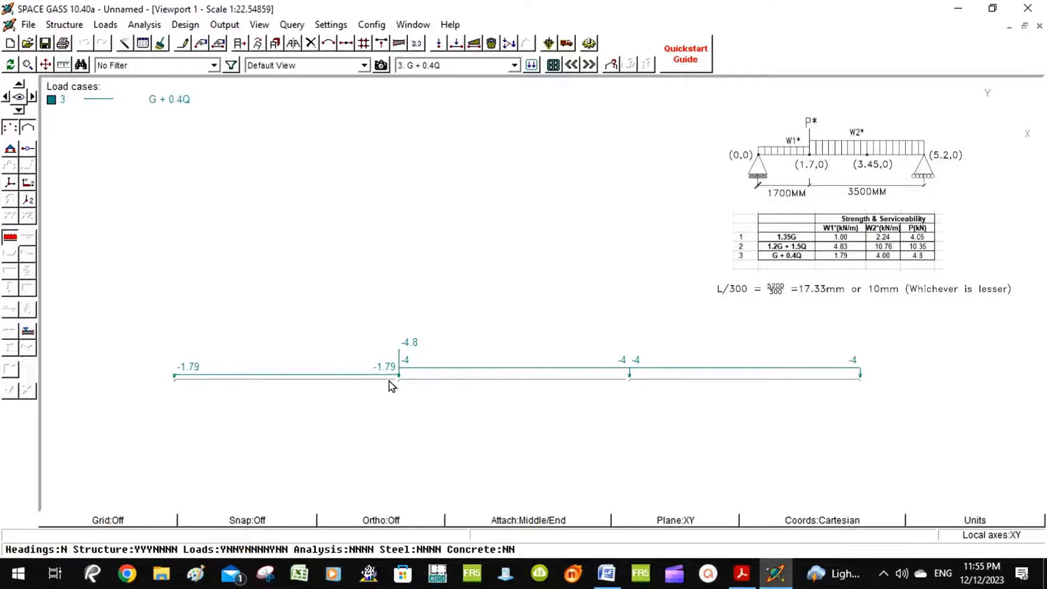
pyautogui.click(353, 382)
pyautogui.click(490, 380)
pyautogui.click(668, 380)
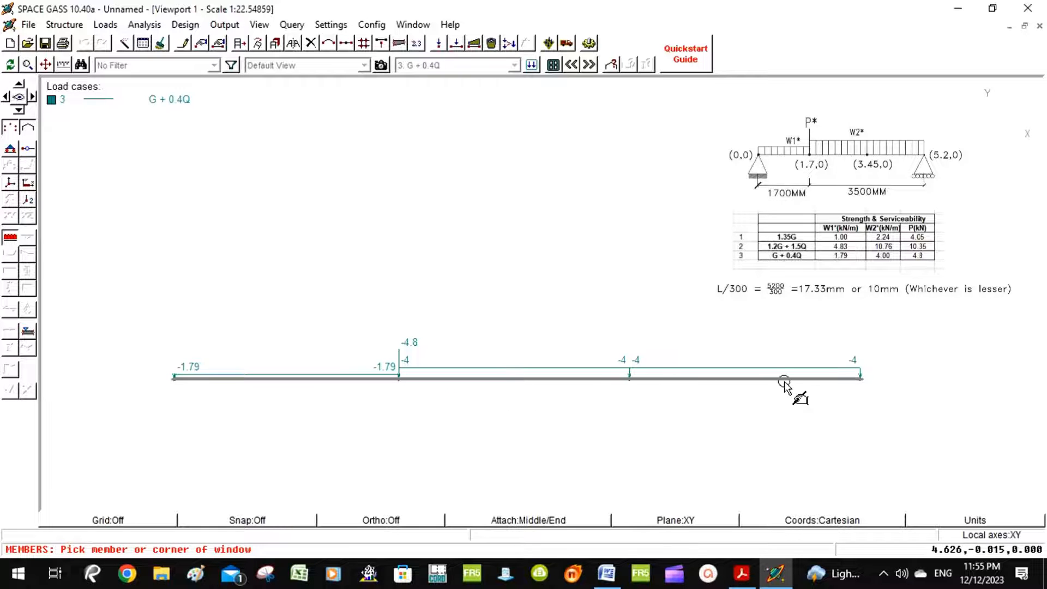
pyautogui.press('Escape')
pyautogui.click(869, 410)
pyautogui.click(151, 308)
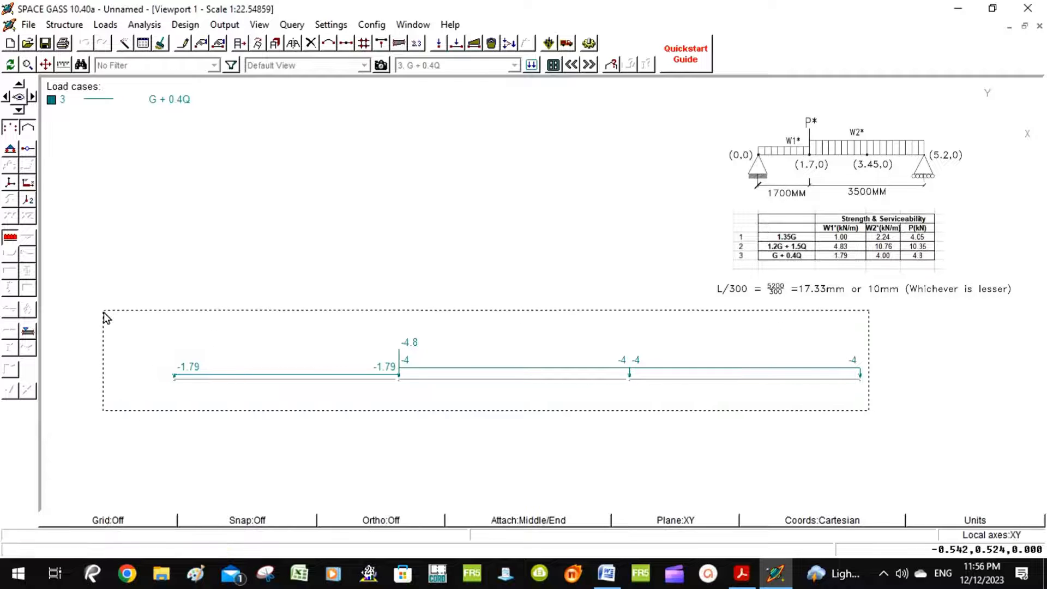
pyautogui.rightClick(138, 302)
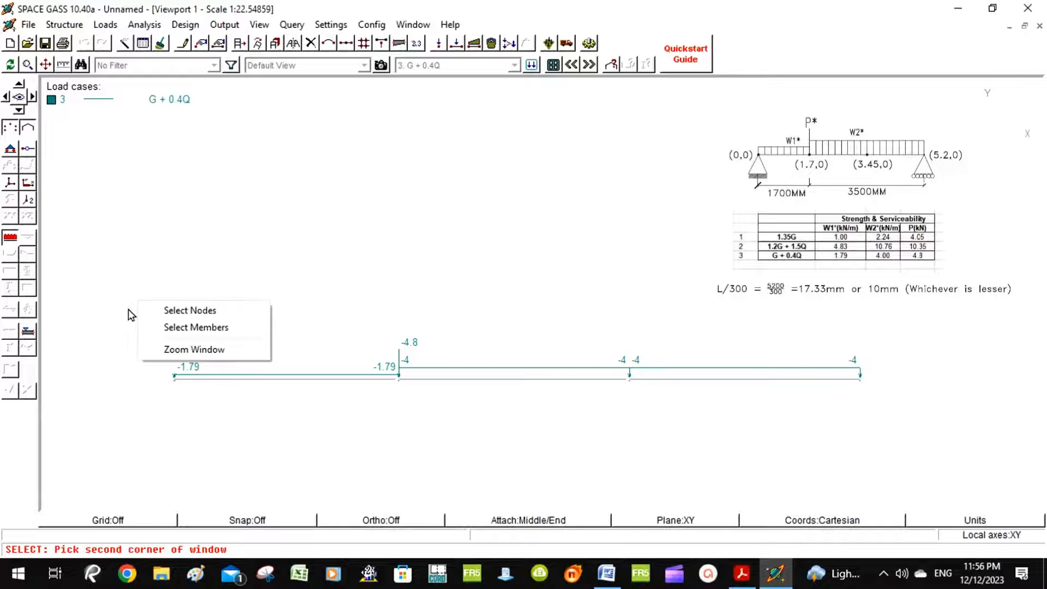
pyautogui.click(187, 329)
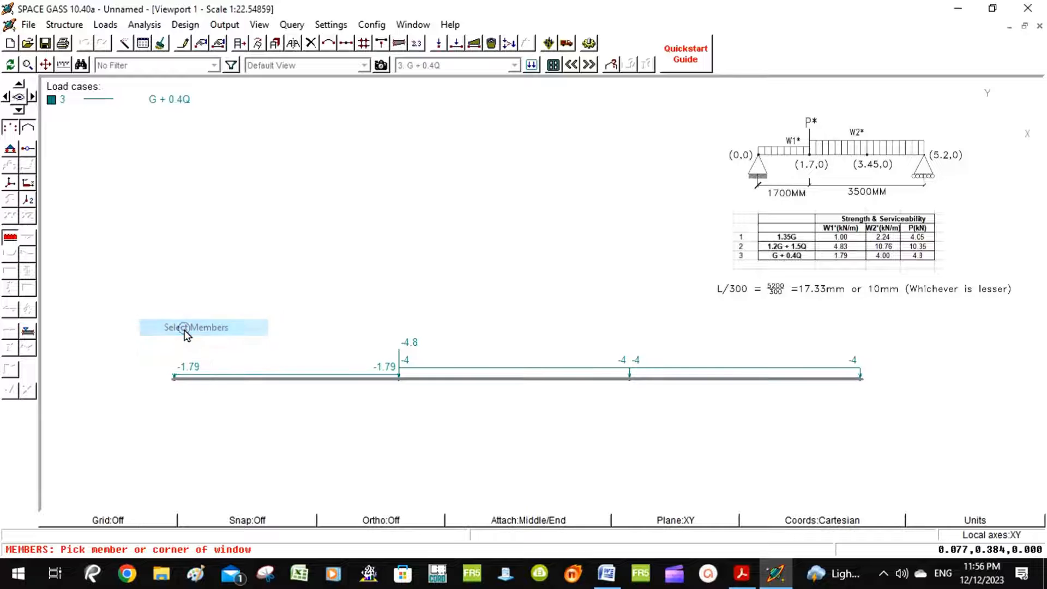
pyautogui.press('Escape')
pyautogui.click(864, 399)
pyautogui.press('Escape')
# Assign the STEEL material from the Metric library to all three beam members.
pyautogui.click(878, 416)
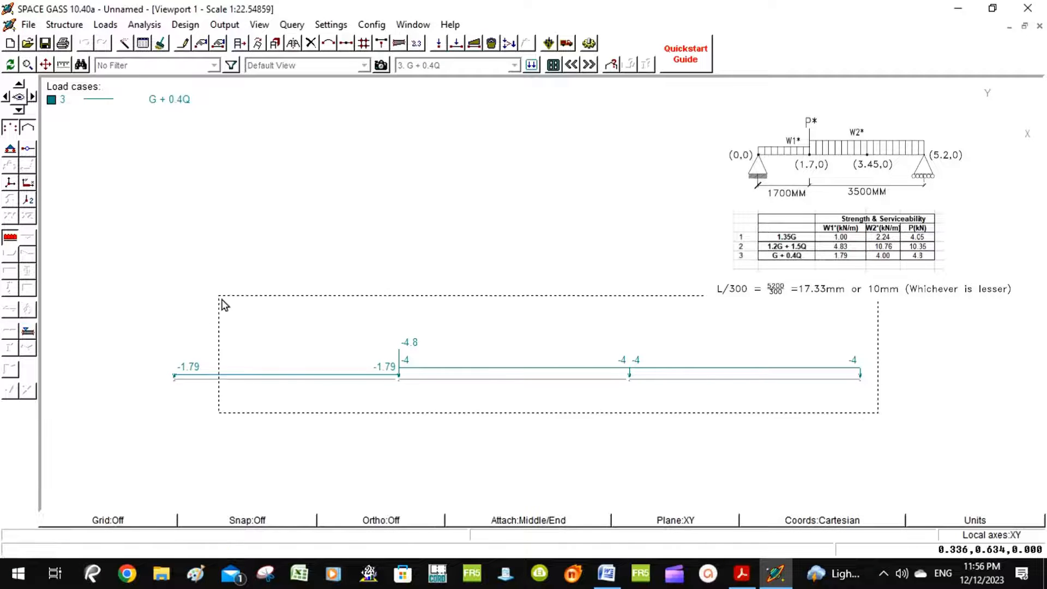
pyautogui.rightClick(146, 296)
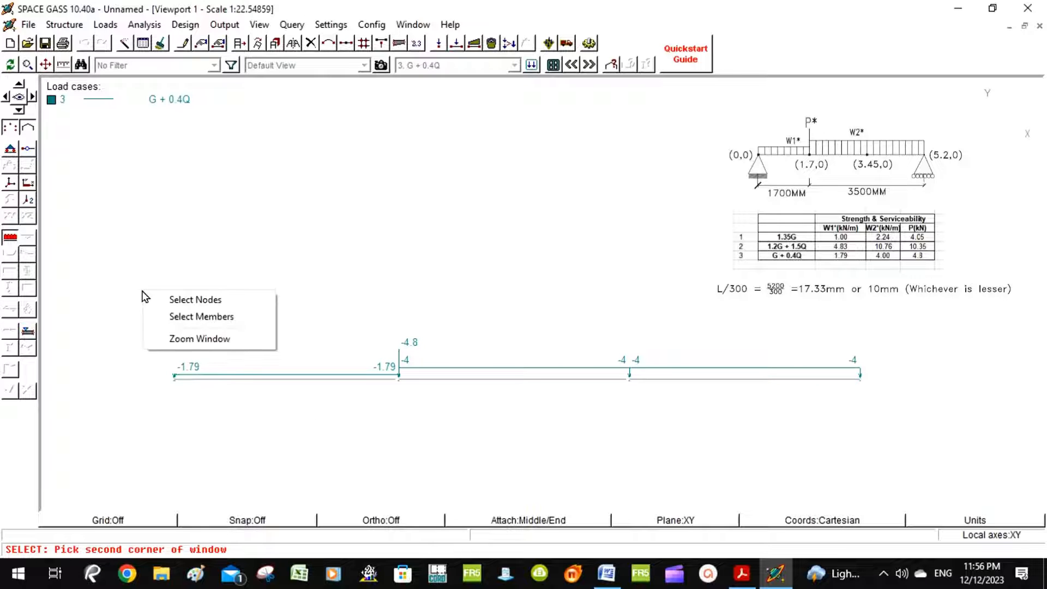
pyautogui.click(205, 314)
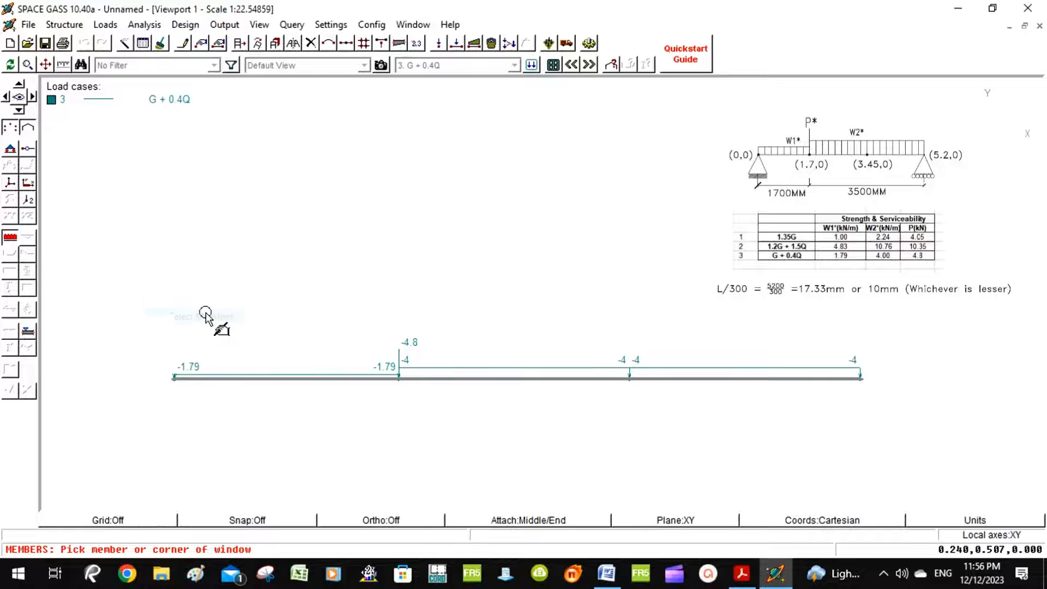
pyautogui.rightClick(227, 381)
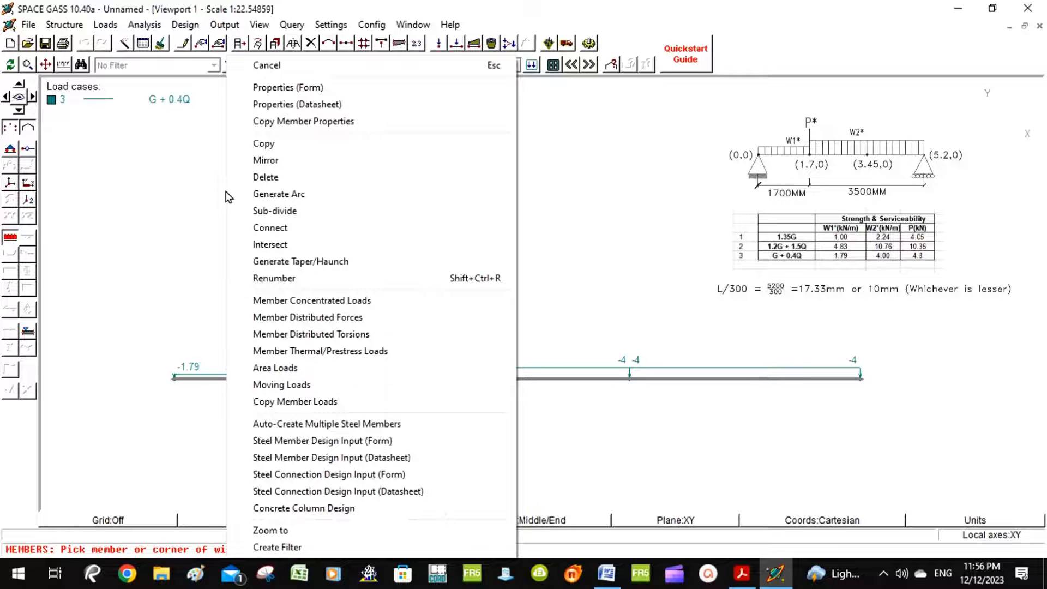
pyautogui.click(260, 88)
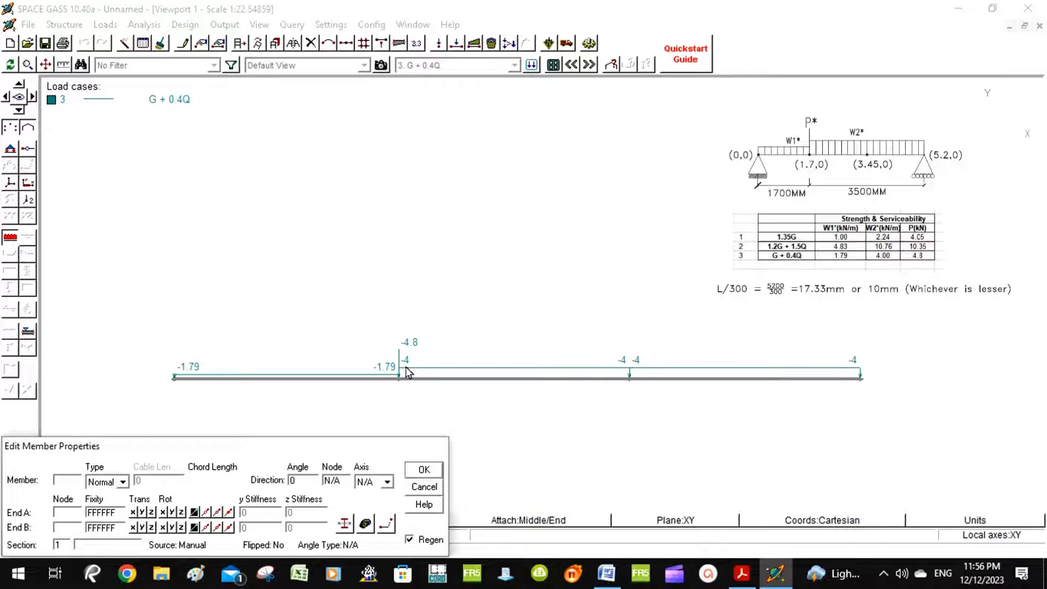
pyautogui.click(344, 526)
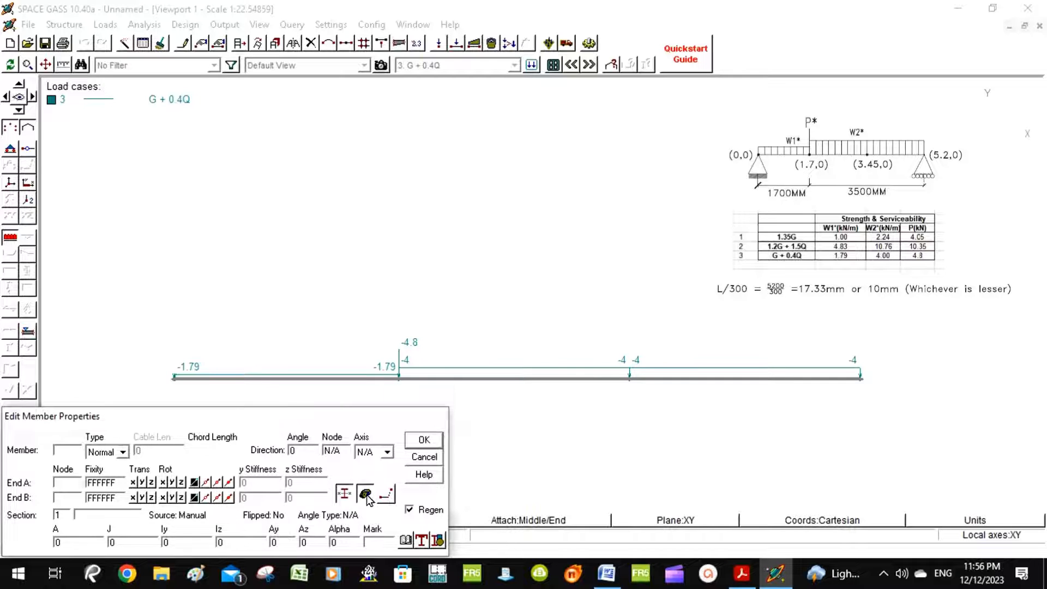
pyautogui.click(366, 494)
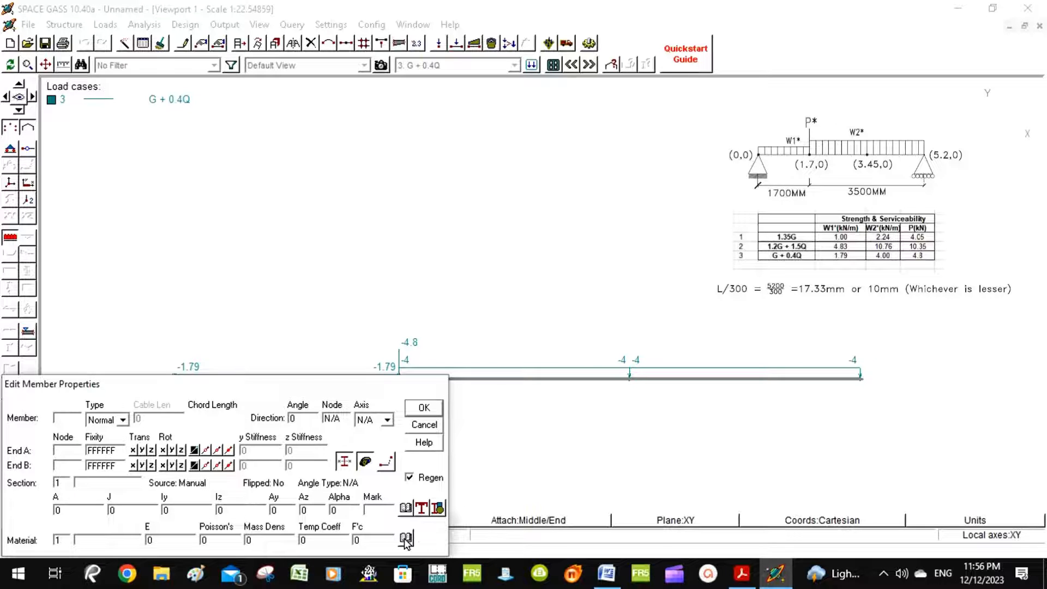
pyautogui.click(407, 538)
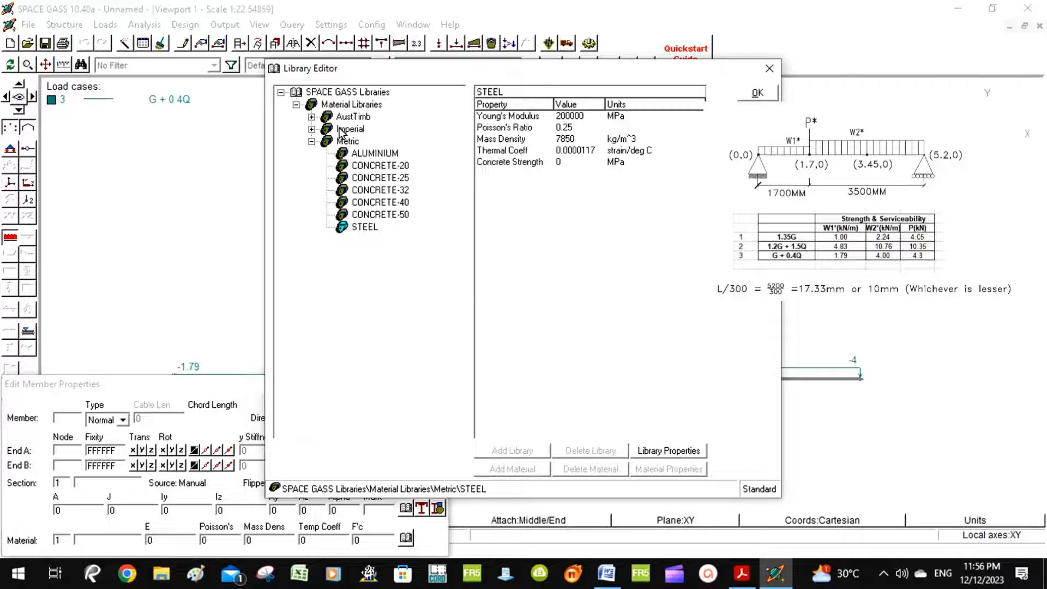
pyautogui.click(366, 228)
pyautogui.doubleClick(364, 226)
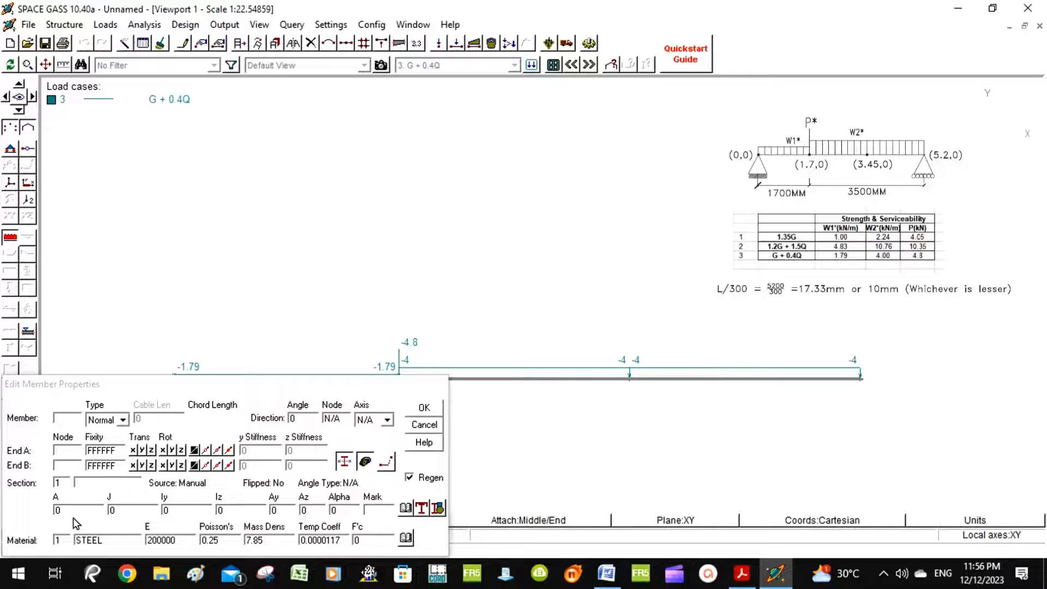
# Assign the 200 UB 22.3 universal beam section from the Aust300 library to the selected members and apply the member properties.
pyautogui.click(405, 508)
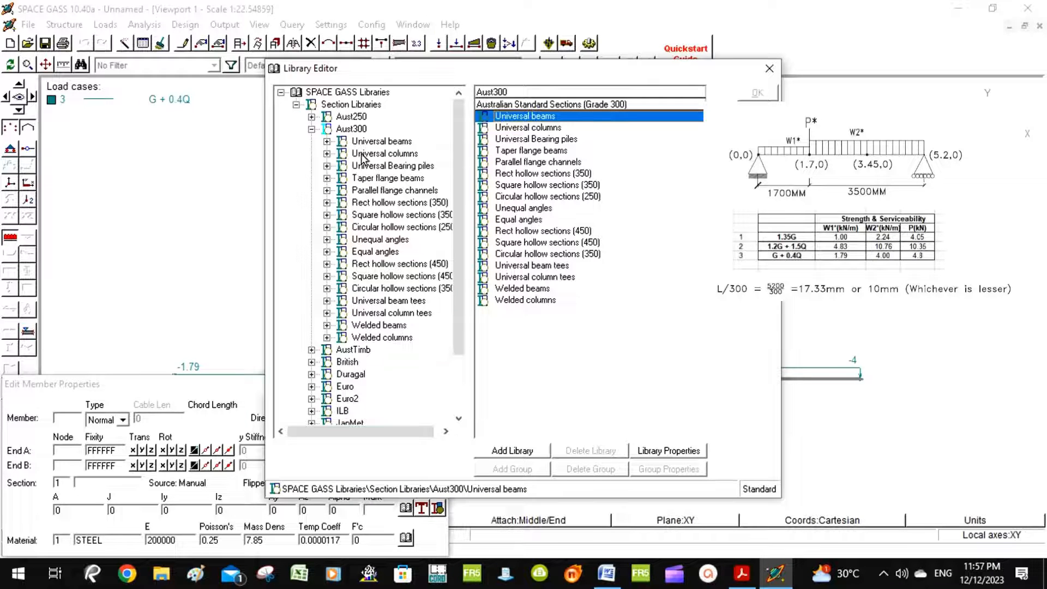
pyautogui.click(328, 141)
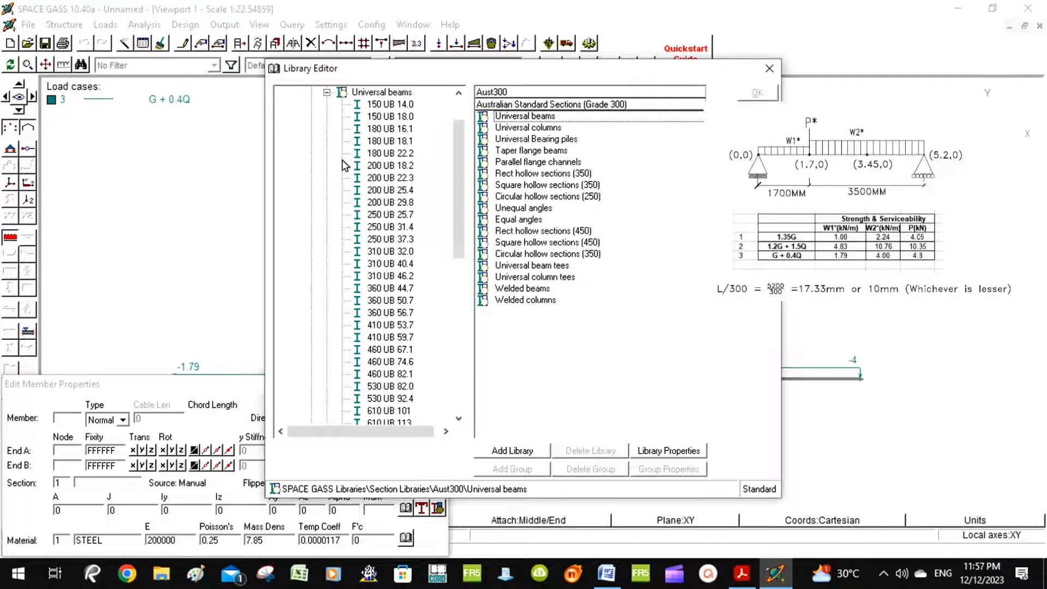
pyautogui.click(385, 179)
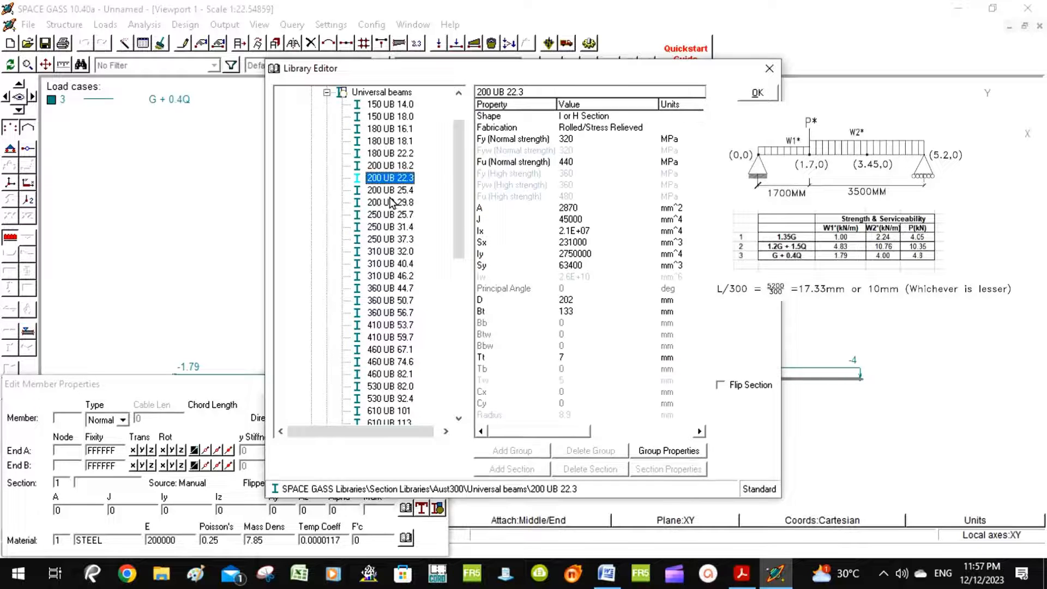
pyautogui.doubleClick(375, 180)
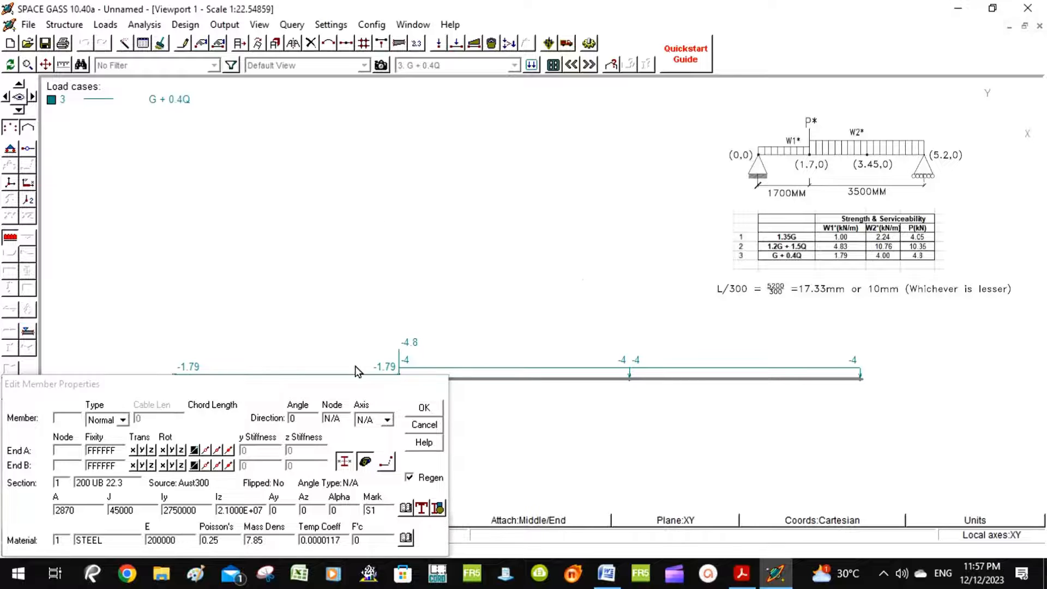
pyautogui.click(422, 411)
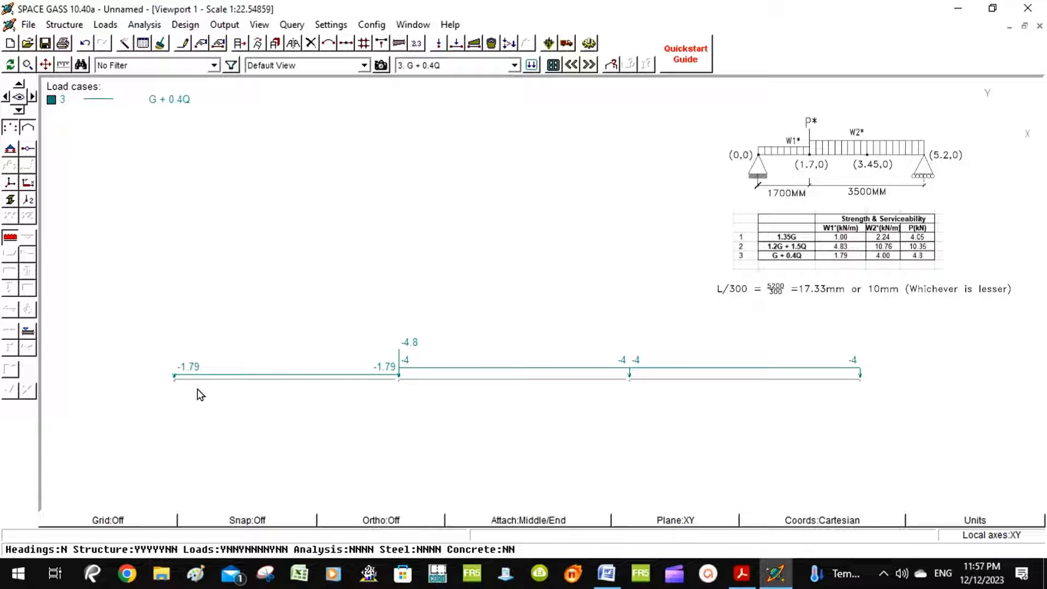
# Turn on the display of the node restraints at the beam's supports.
pyautogui.click(10, 150)
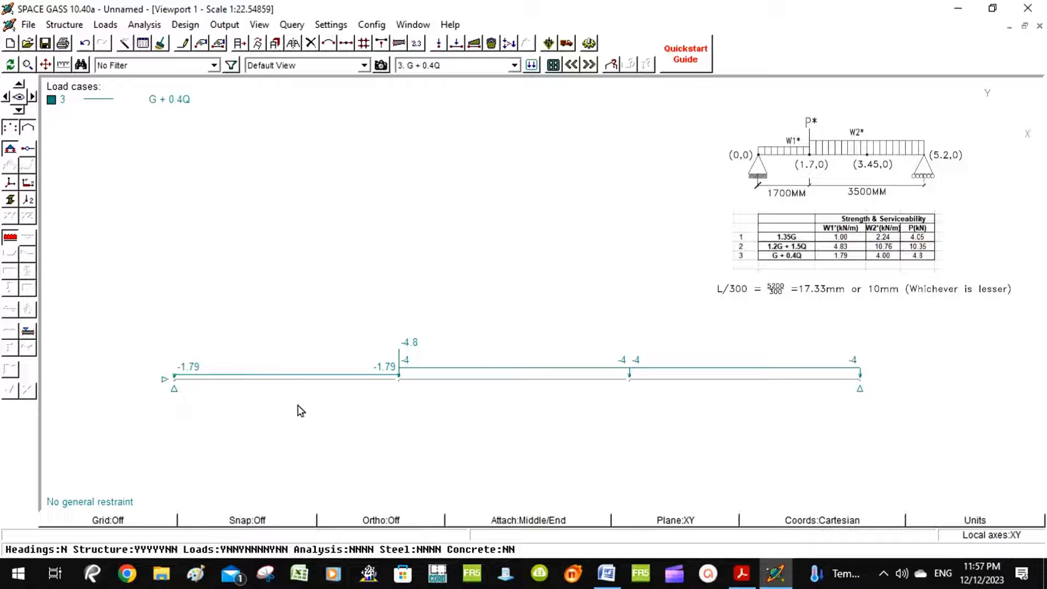
pyautogui.click(13, 155)
pyautogui.click(12, 153)
# Add self weight to load cases 1, 2 and 3 with a Y acceleration of -1 g each and save the self weight table.
pyautogui.click(491, 43)
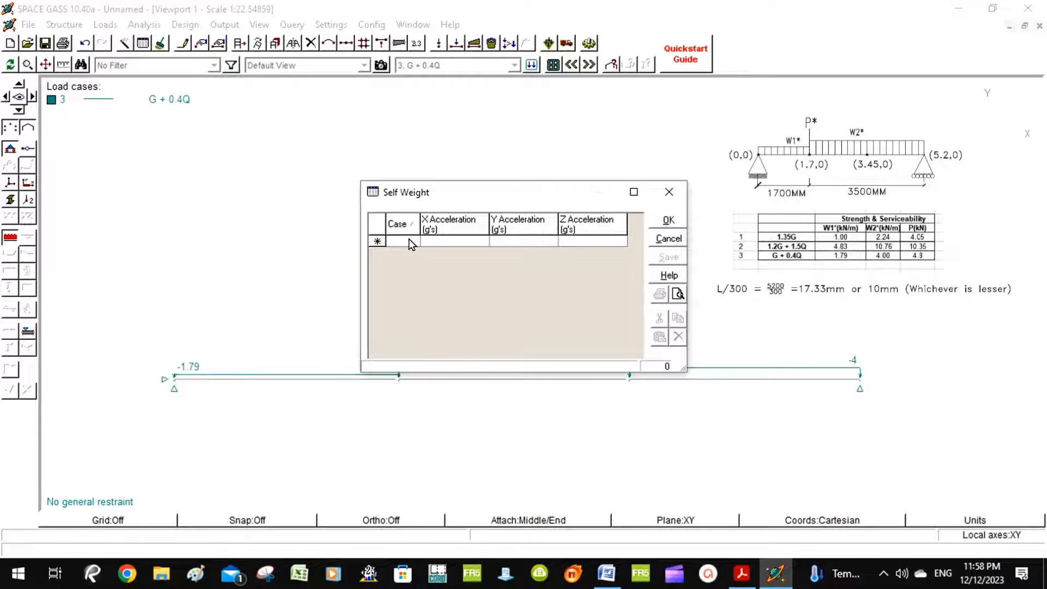
pyautogui.click(448, 259)
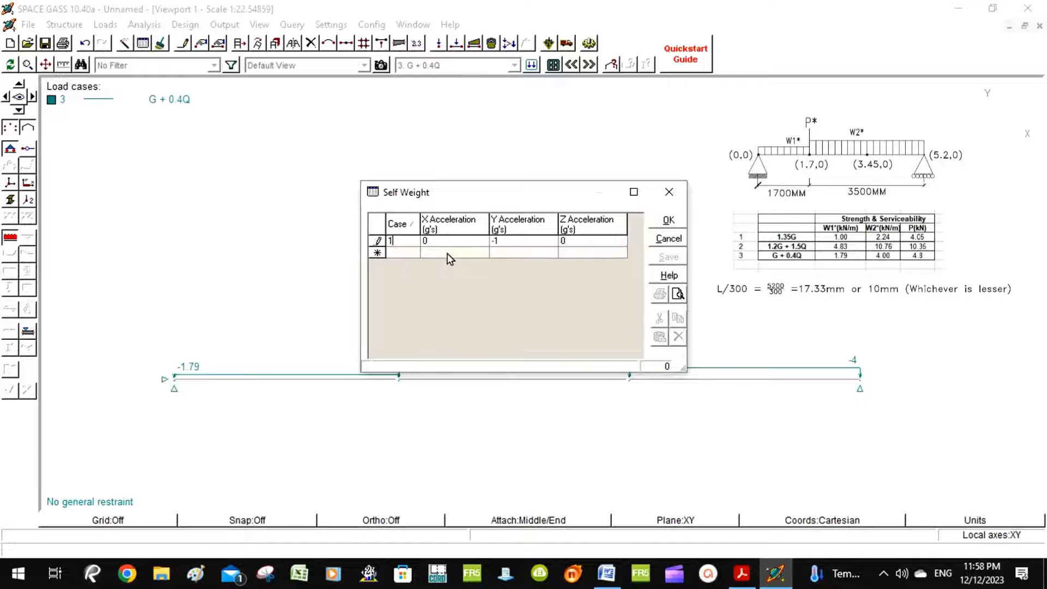
pyautogui.click(511, 241)
pyautogui.click(515, 256)
pyautogui.click(398, 254)
pyautogui.write('2')
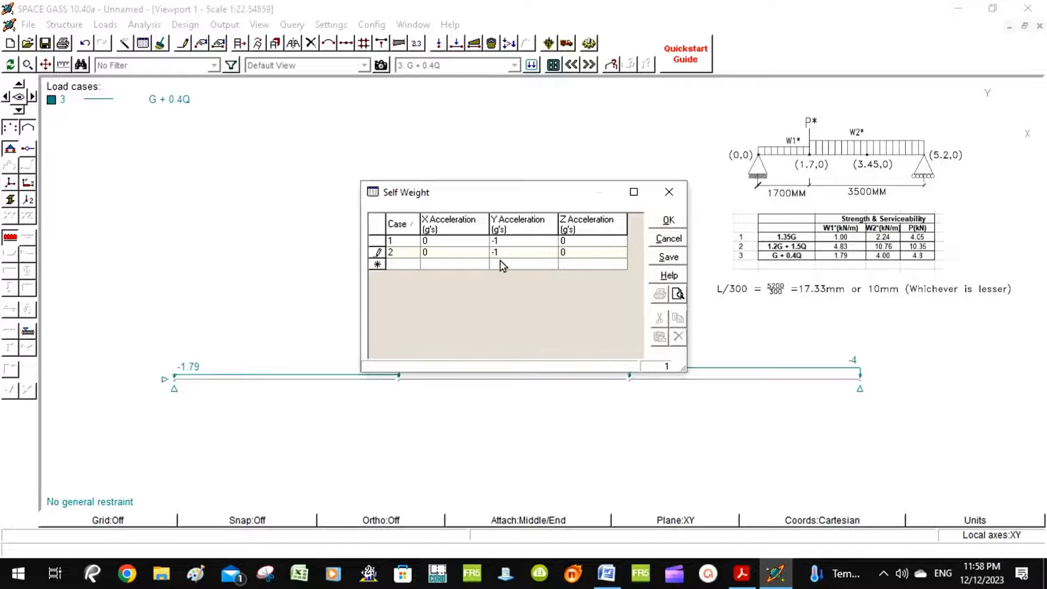
pyautogui.click(398, 264)
pyautogui.write('3')
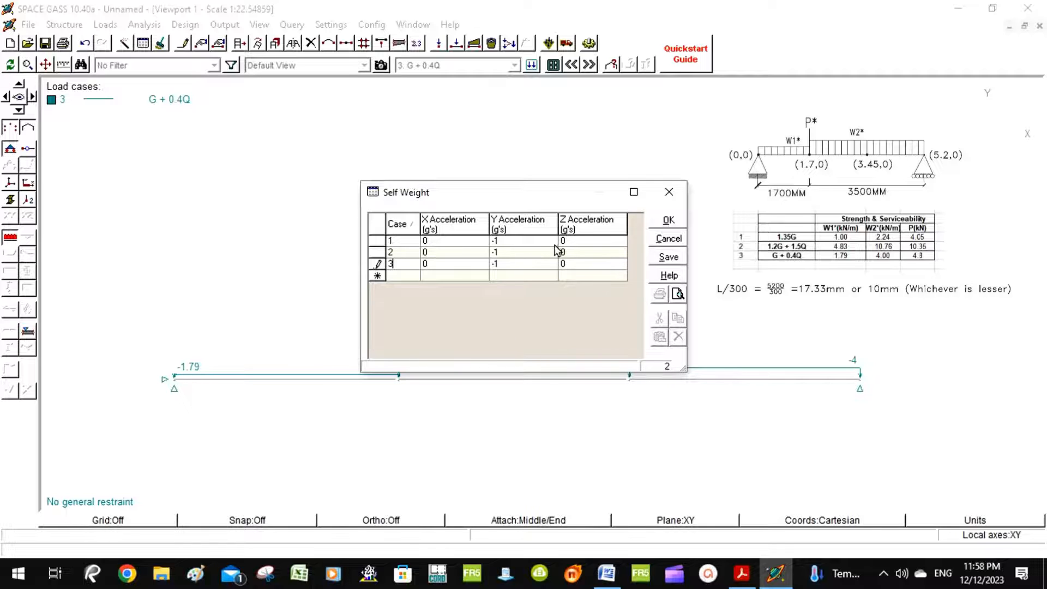
pyautogui.click(665, 221)
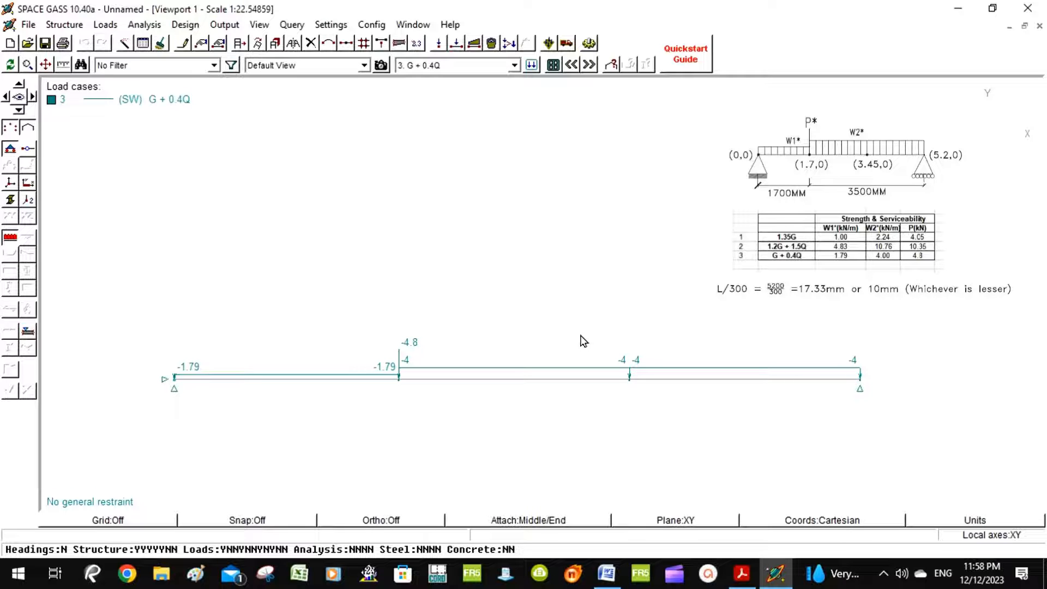
# Run a linear static analysis of the beam with the default settings and close the completion notice.
pyautogui.click(147, 24)
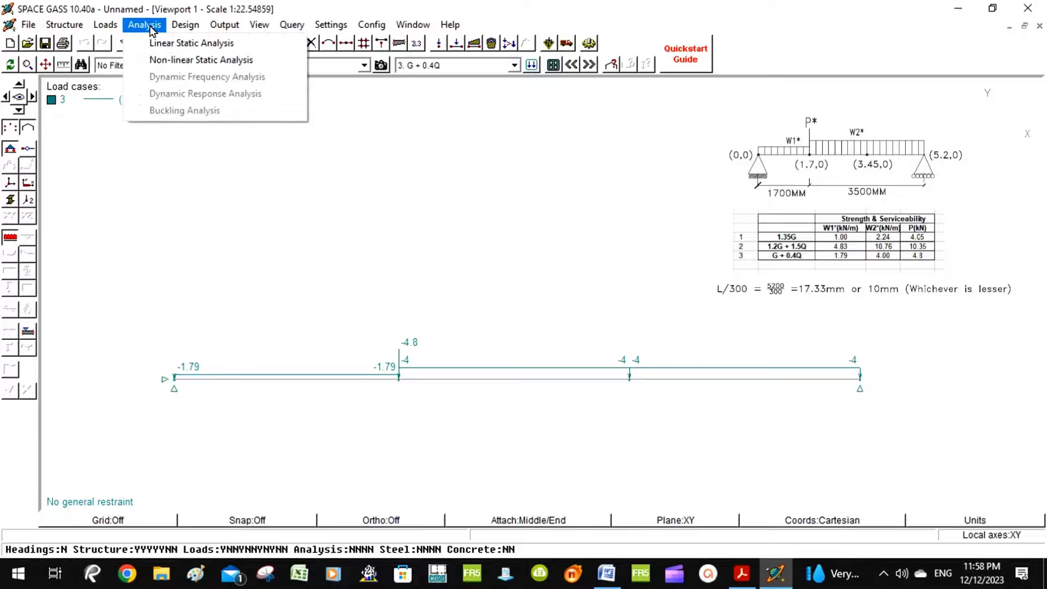
pyautogui.click(169, 43)
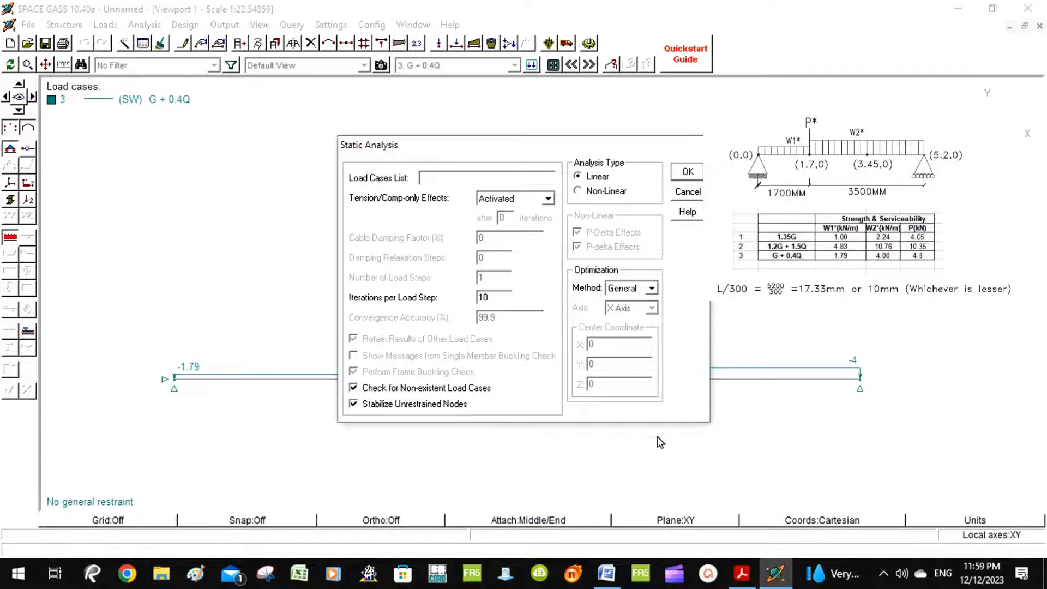
pyautogui.click(683, 172)
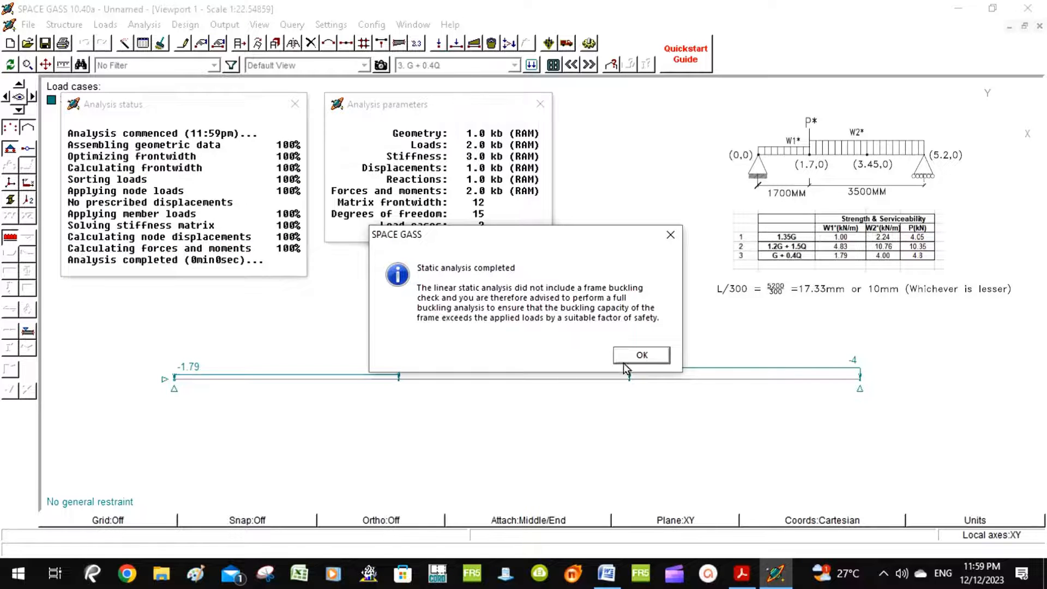
pyautogui.click(627, 357)
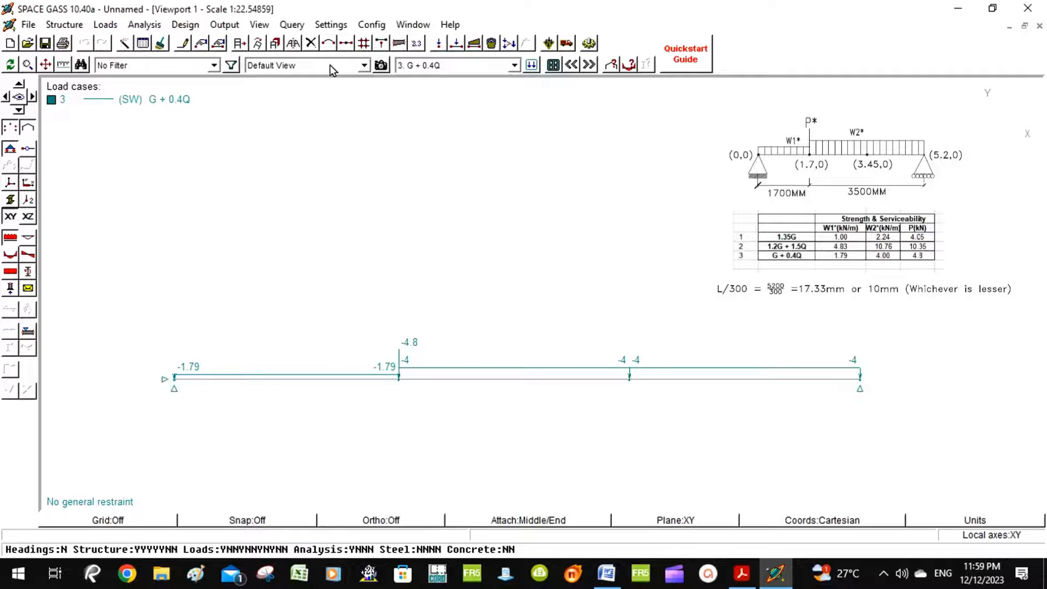
# View the beam's deflected shape for load case 3 (G + 0.4Q), and hide it after checking.
pyautogui.click(436, 66)
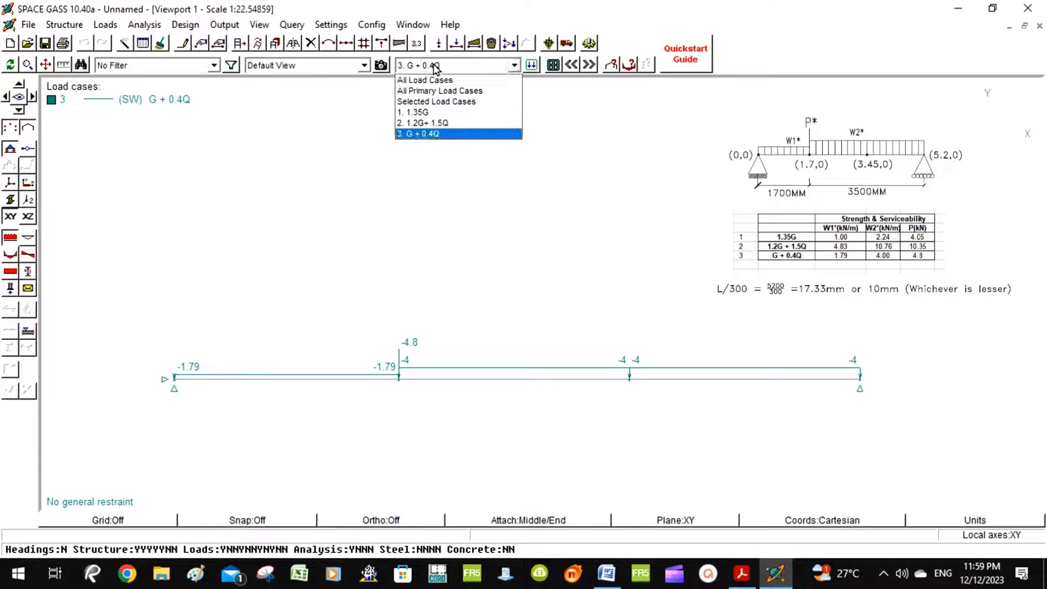
pyautogui.click(425, 136)
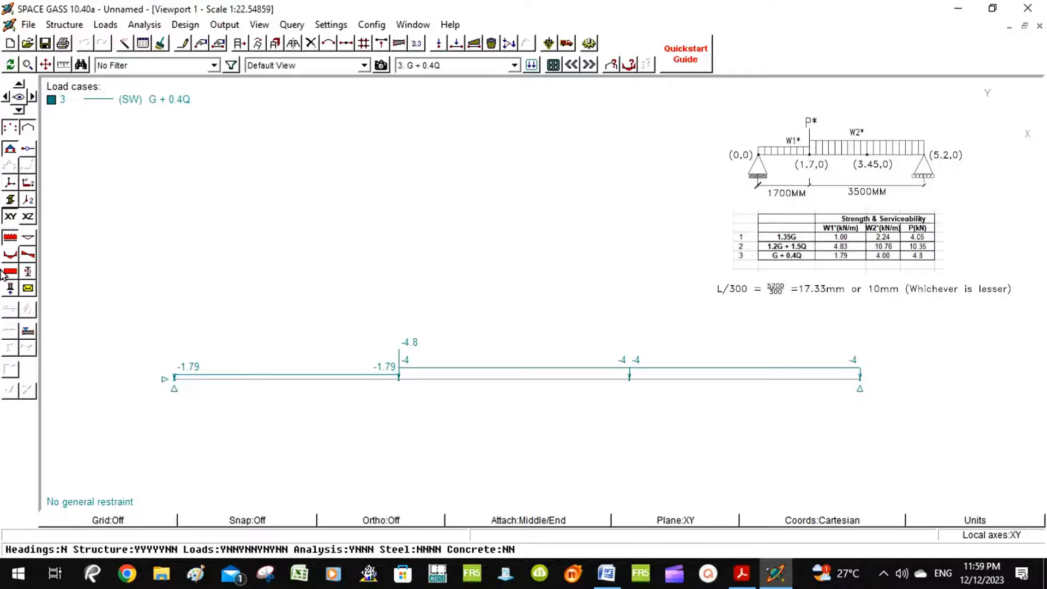
pyautogui.click(32, 235)
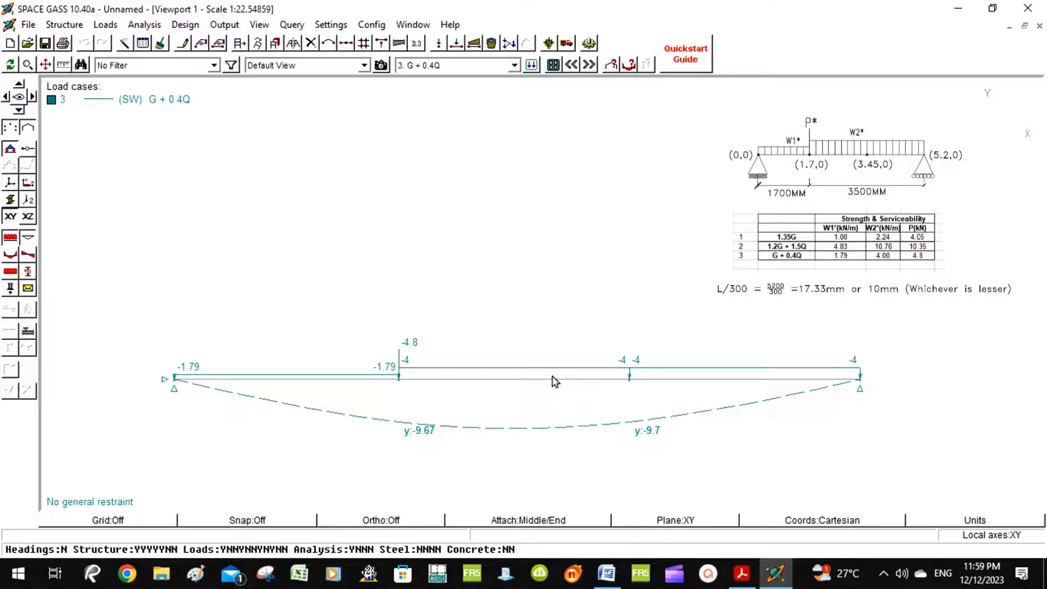
pyautogui.click(28, 237)
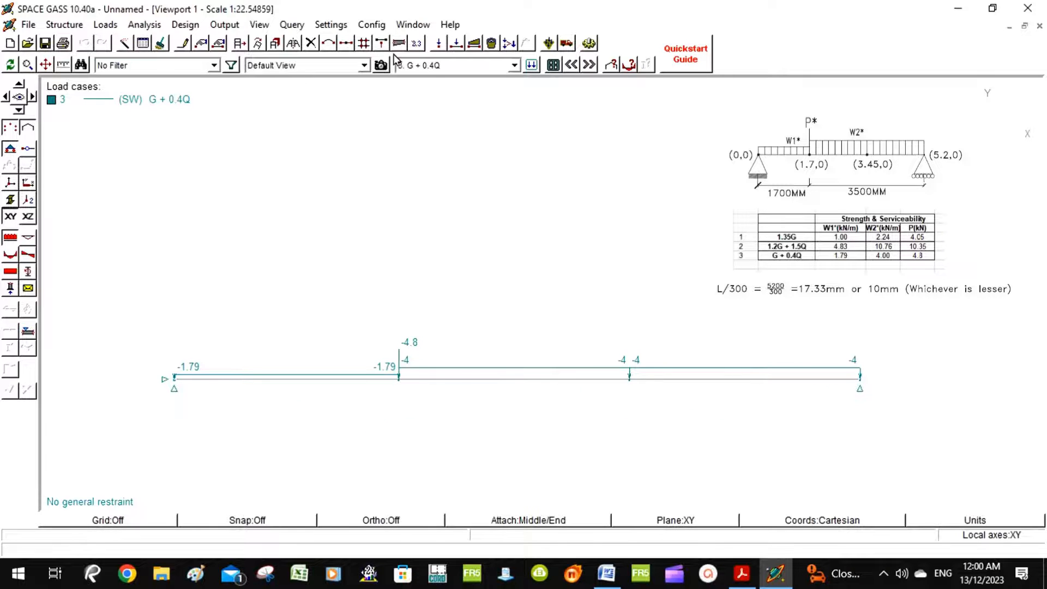
# Switch to load case 1 (1.35G) and display its bending moment diagram.
pyautogui.click(431, 66)
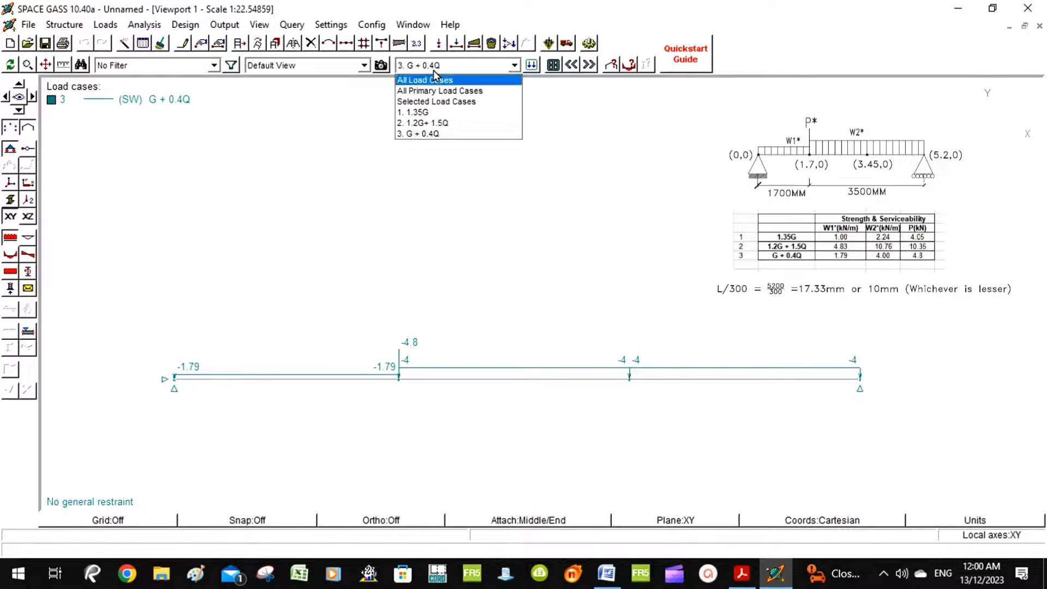
pyautogui.click(438, 113)
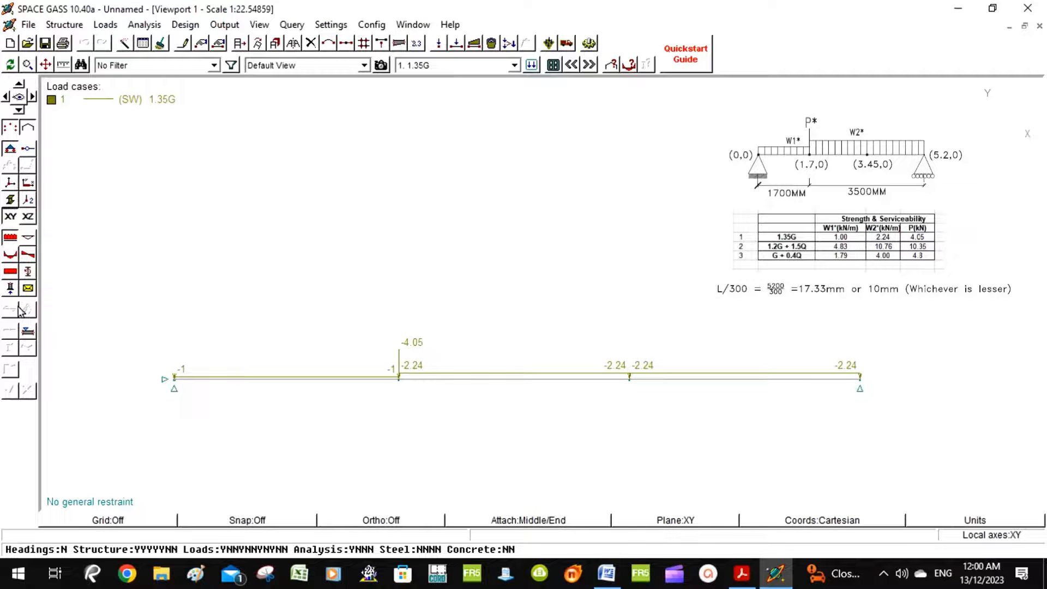
pyautogui.click(28, 256)
pyautogui.click(28, 255)
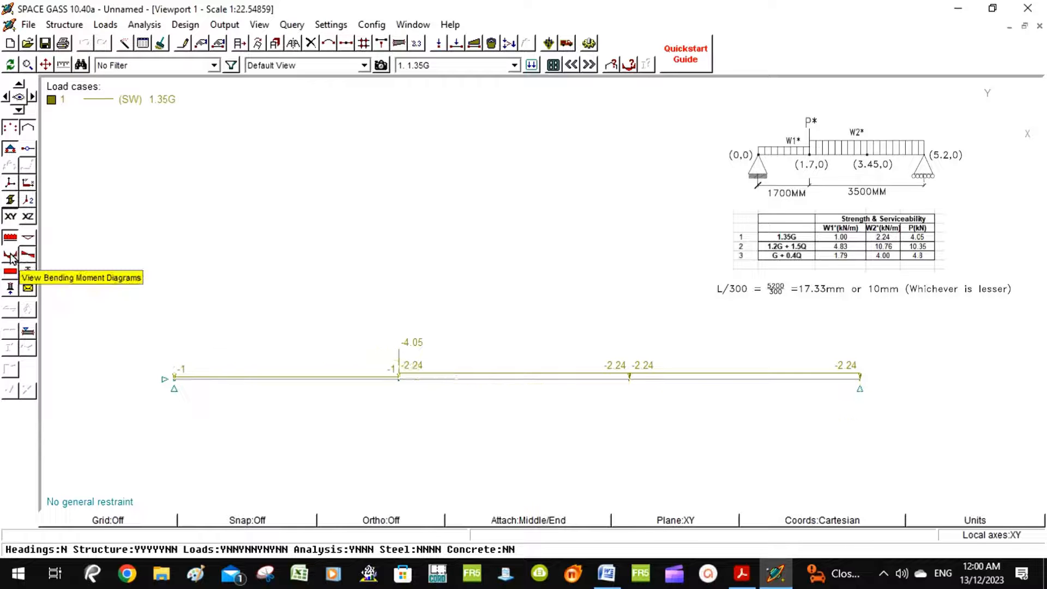
pyautogui.click(11, 256)
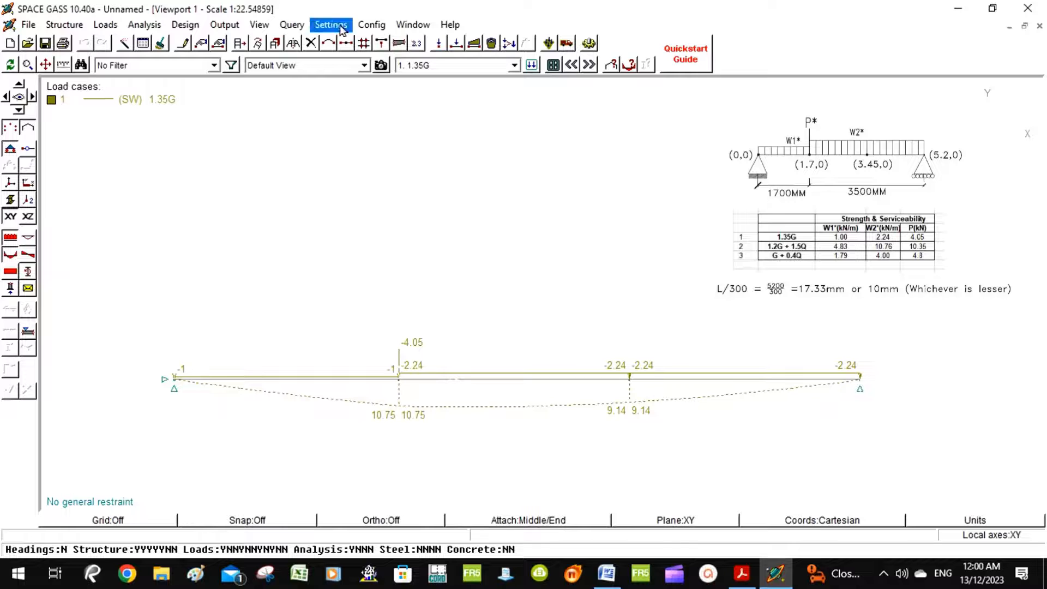
# Examine the bending moment diagram for load case 2 (1.2G + 1.5Q), and hide it after checking.
pyautogui.click(426, 67)
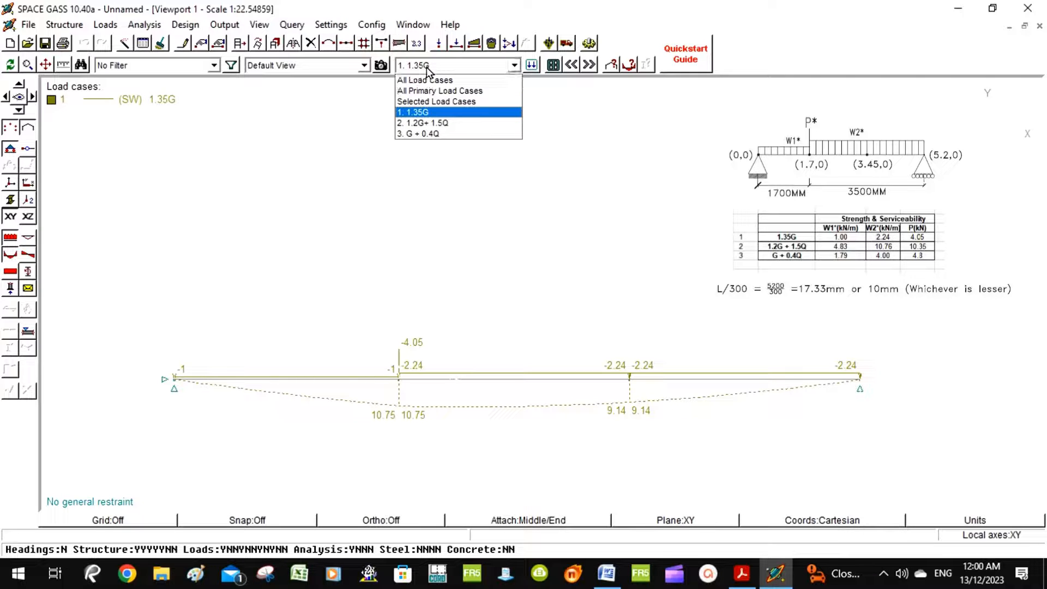
pyautogui.click(437, 123)
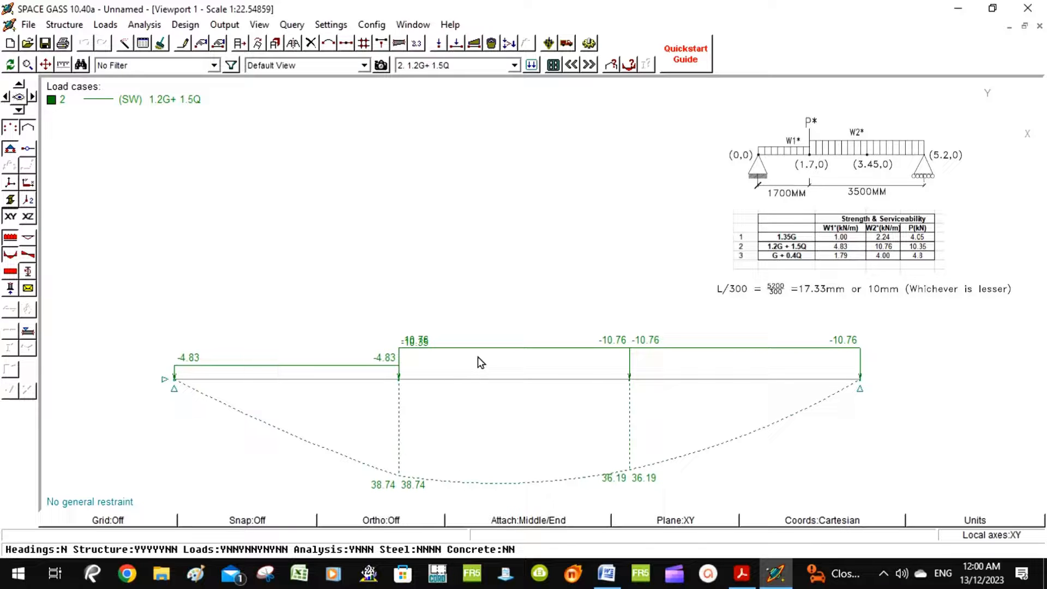
pyautogui.click(9, 261)
# Display the shear force diagram for load case 2 and examine the shear values along the beam.
pyautogui.click(30, 258)
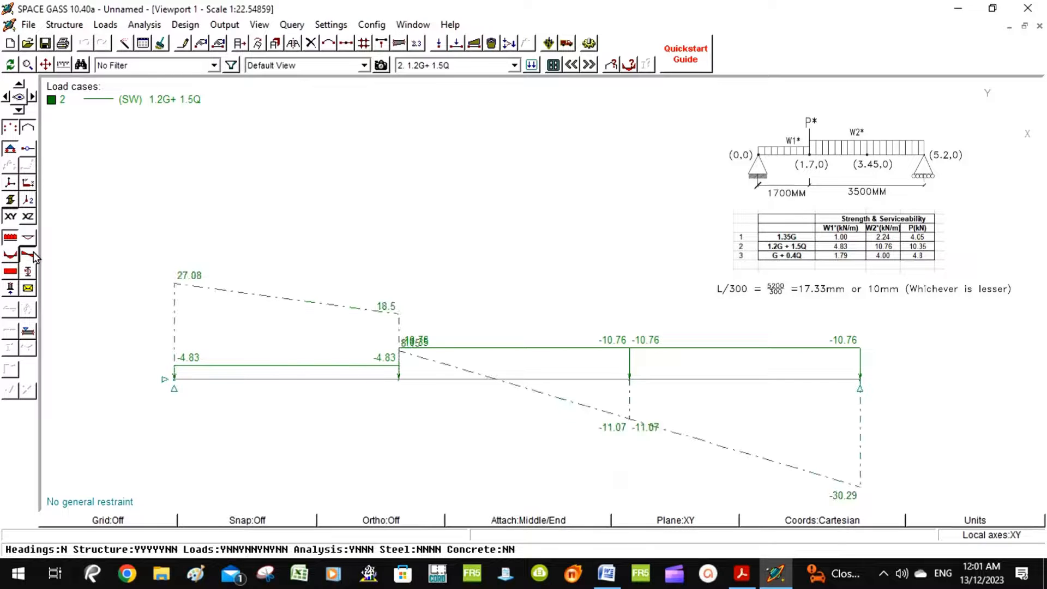
pyautogui.scroll(-1, 272, 362)
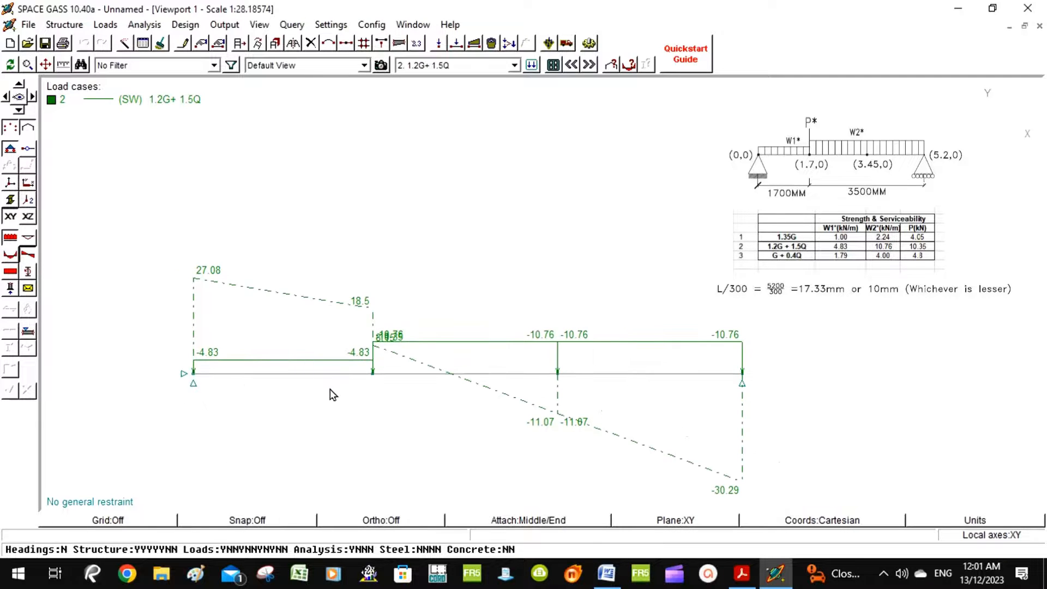
pyautogui.scroll(1, 330, 388)
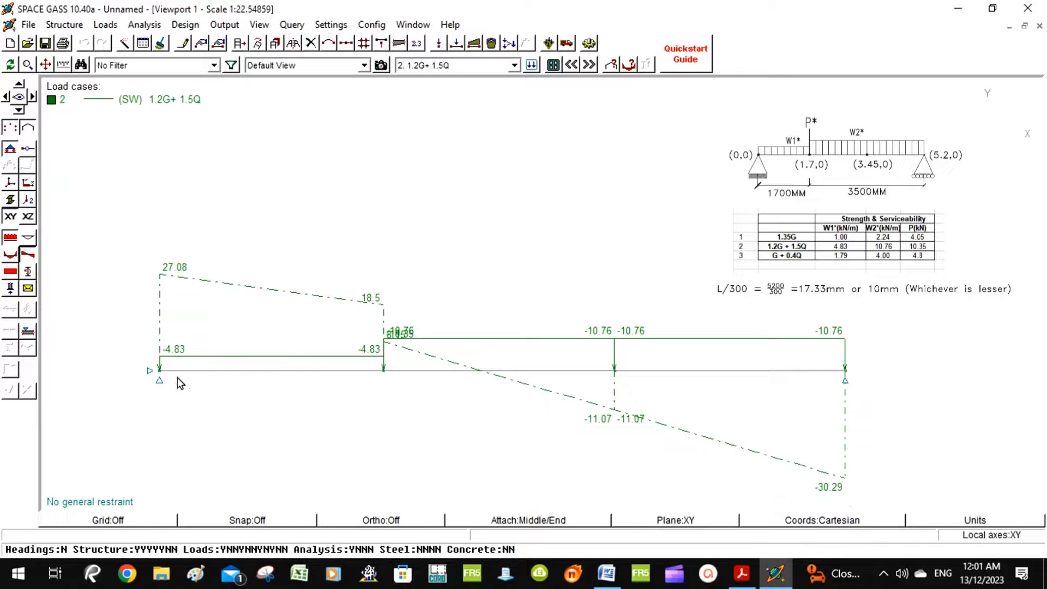
pyautogui.scroll(-1, 268, 357)
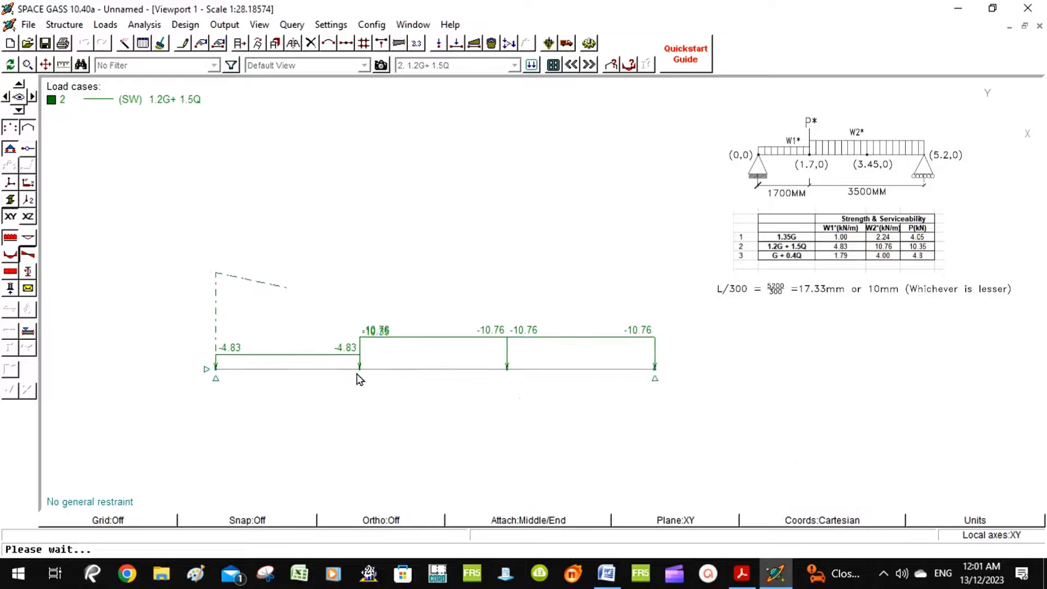
pyautogui.scroll(1, 364, 340)
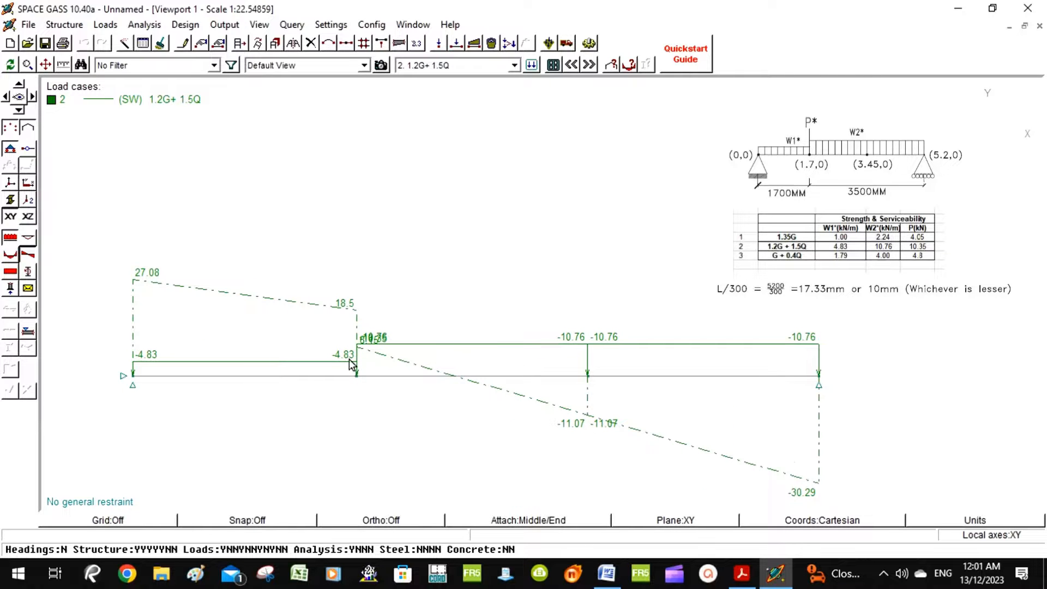
pyautogui.scroll(-1, 159, 340)
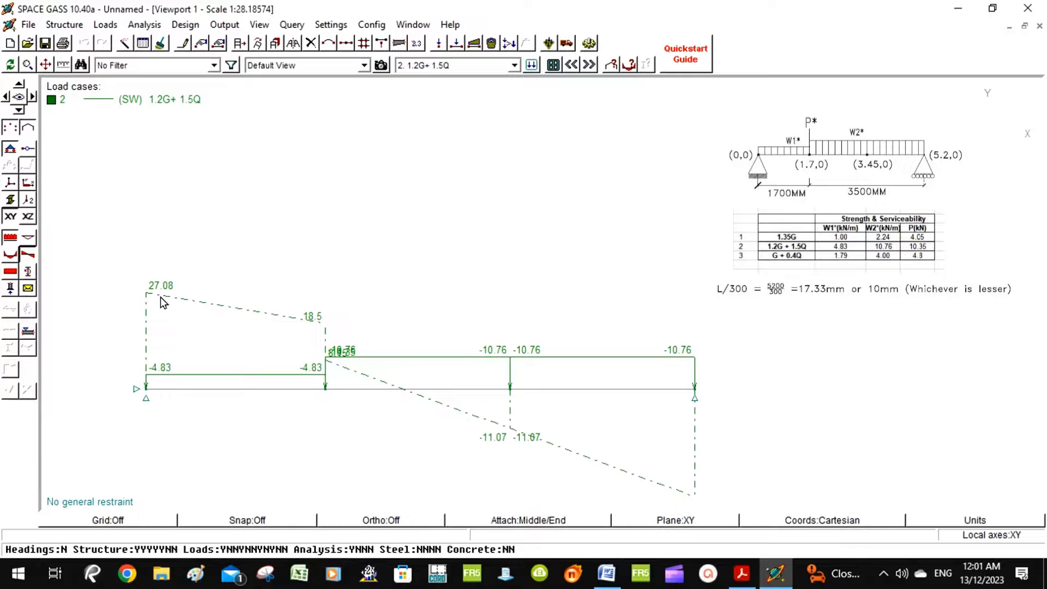
pyautogui.scroll(-1, 161, 296)
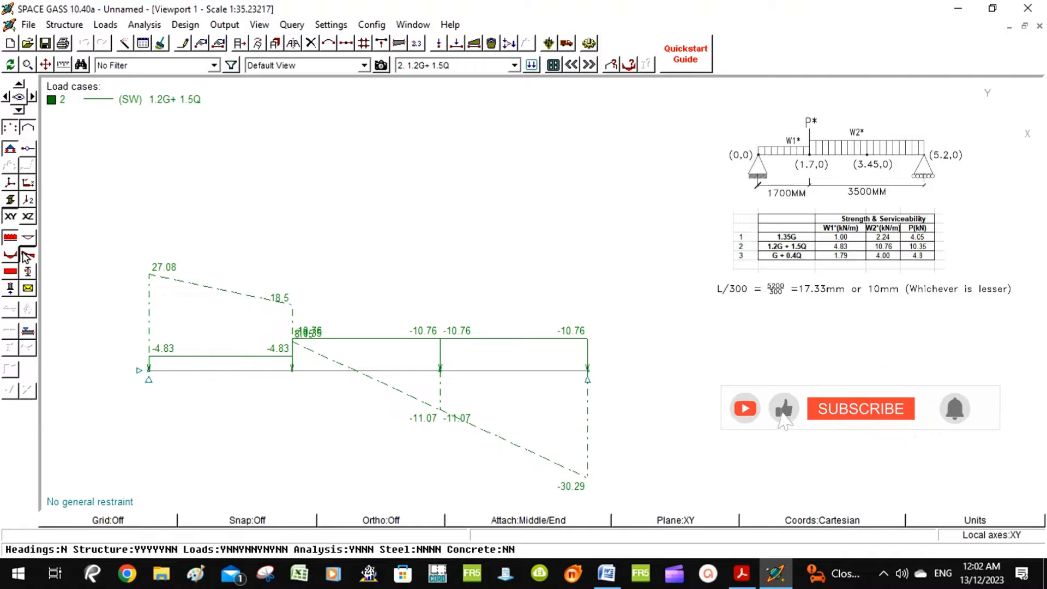
# Compare the shear force diagram of load case 1 (1.35G) with that of load case 2 (1.2G + 1.5Q).
pyautogui.click(428, 66)
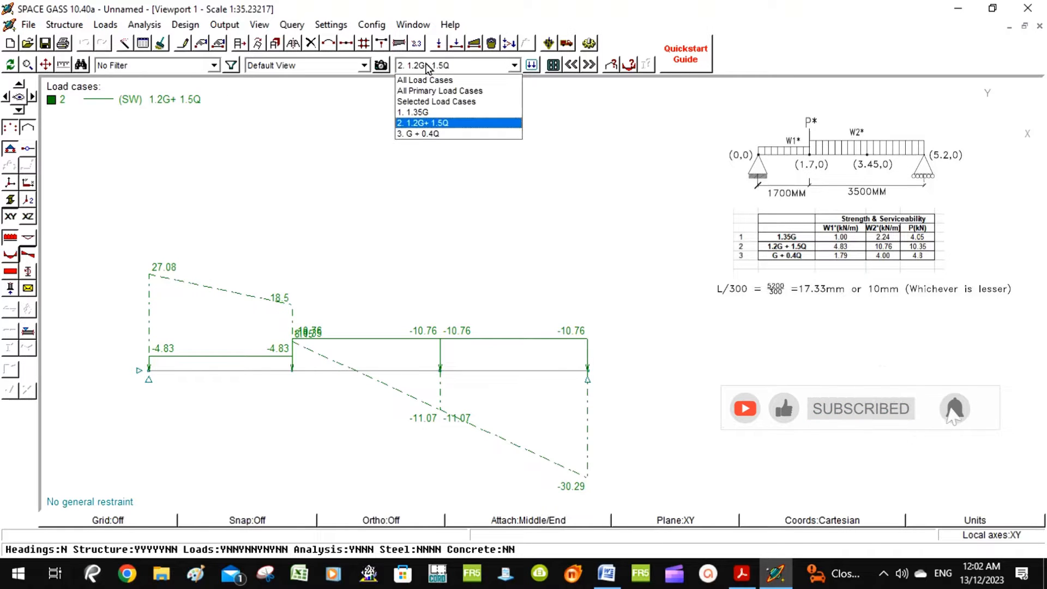
pyautogui.click(436, 112)
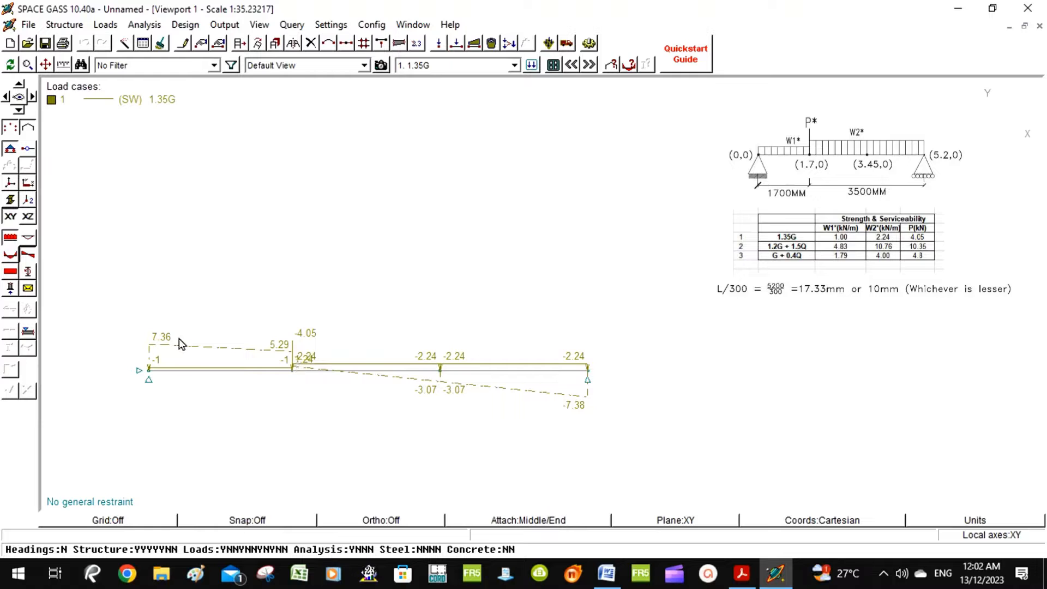
pyautogui.click(421, 68)
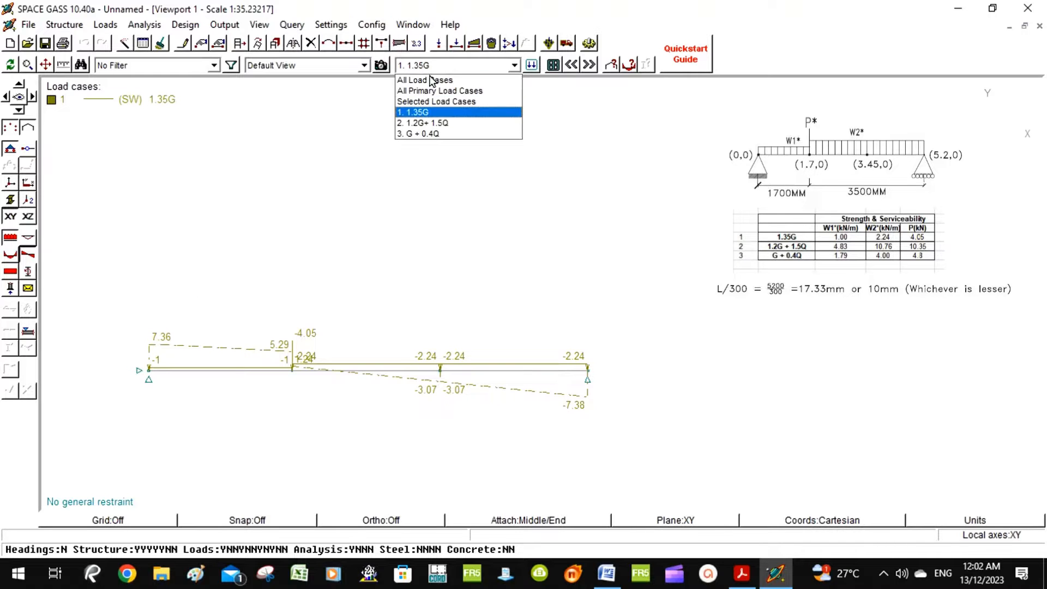
pyautogui.click(427, 123)
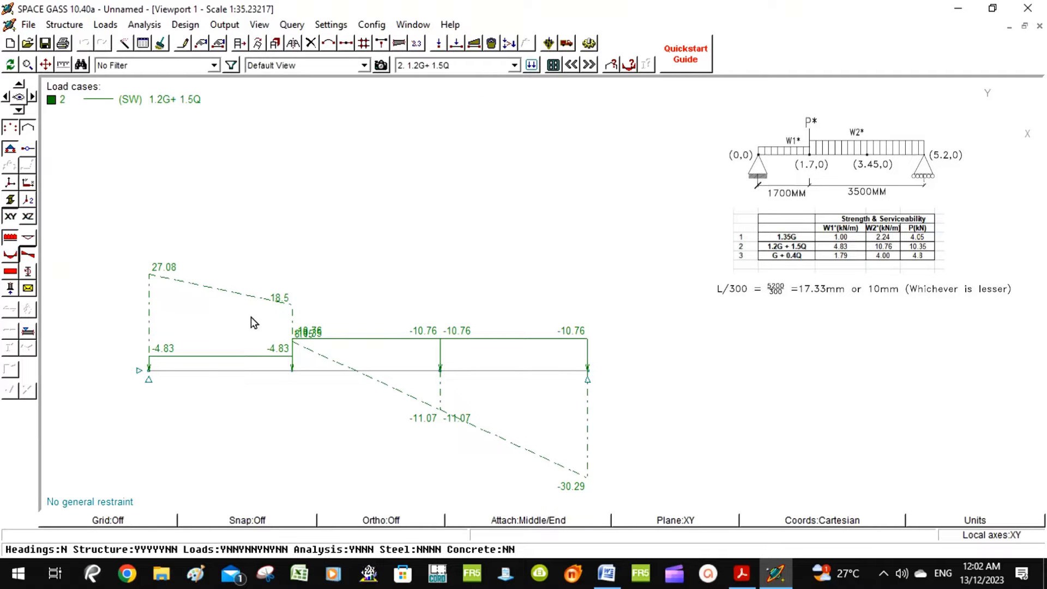
# Replace the shear force diagram with the bending moment diagram for load case 2, and hide it after checking.
pyautogui.click(27, 257)
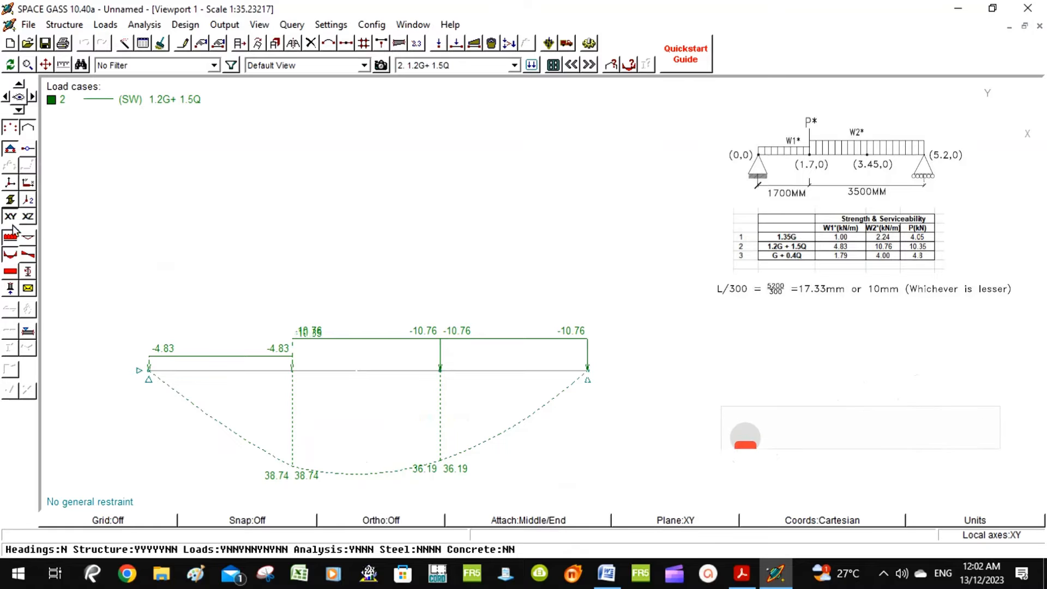
pyautogui.click(12, 253)
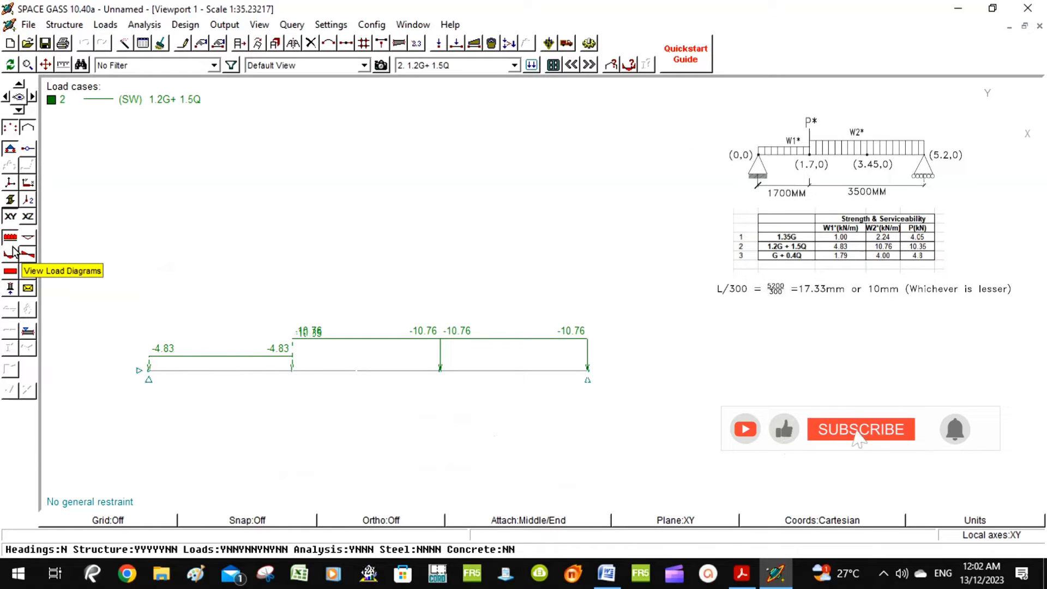